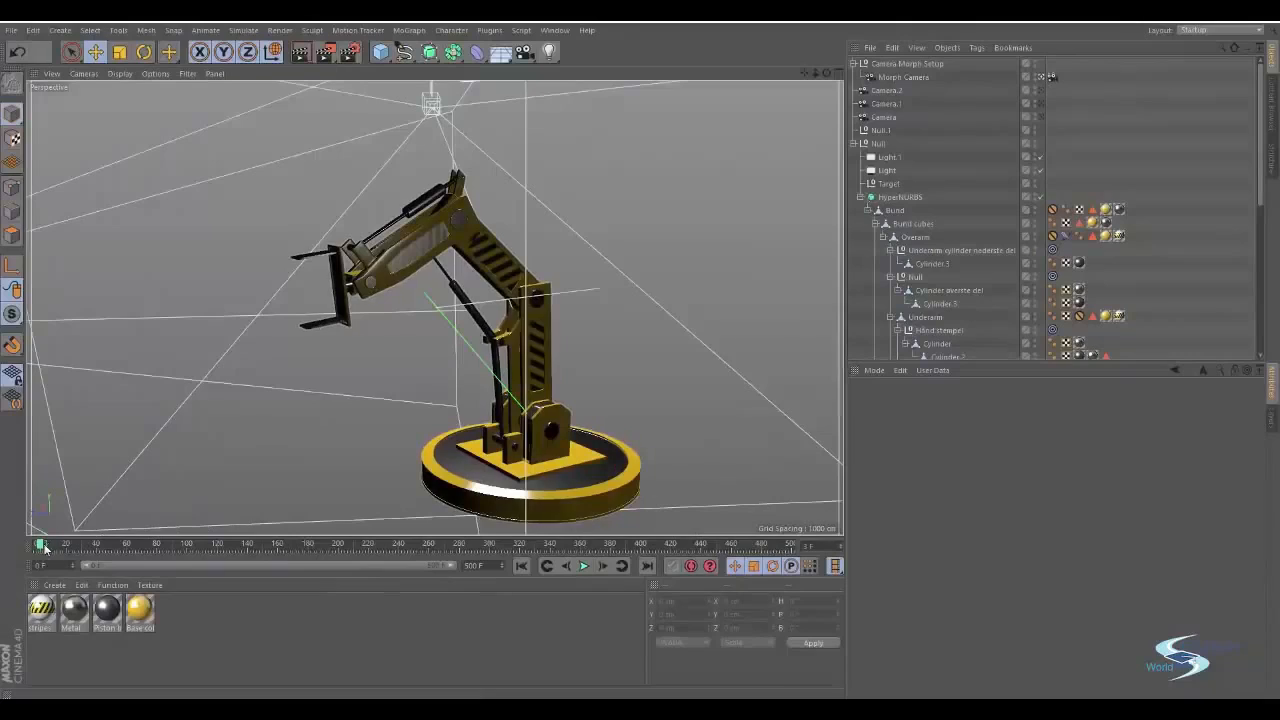
Go to frame 0, view the robot arm scene outside the Morph Camera, and return to that camera's view
{"action": "mouse_move", "coordinate": [42, 543]}
{"action": "left_mouse_down"}
{"action": "mouse_move", "coordinate": [780, 550]}
{"action": "mouse_move", "coordinate": [428, 538]}
{"action": "mouse_move", "coordinate": [261, 494]}
{"action": "mouse_move", "coordinate": [194, 494]}
{"action": "mouse_move", "coordinate": [40, 540]}
{"action": "left_mouse_up"}
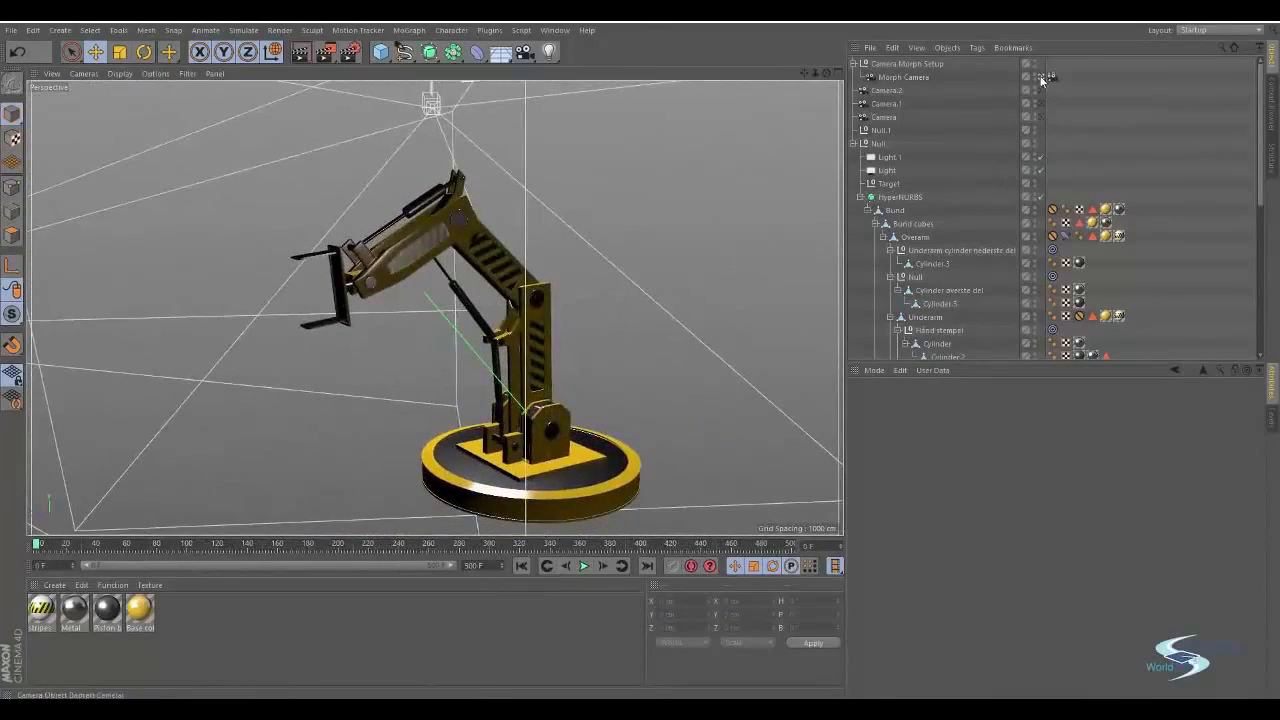
{"action": "left_click", "coordinate": [1041, 77]}
{"action": "left_click_drag", "start_coordinate": [480, 250], "coordinate": [397, 214], "text": "alt"}
{"action": "scroll", "coordinate": [437, 177], "scroll_direction": "up", "scroll_amount": 4}
{"action": "left_click_drag", "start_coordinate": [437, 177], "coordinate": [425, 140], "text": "alt"}
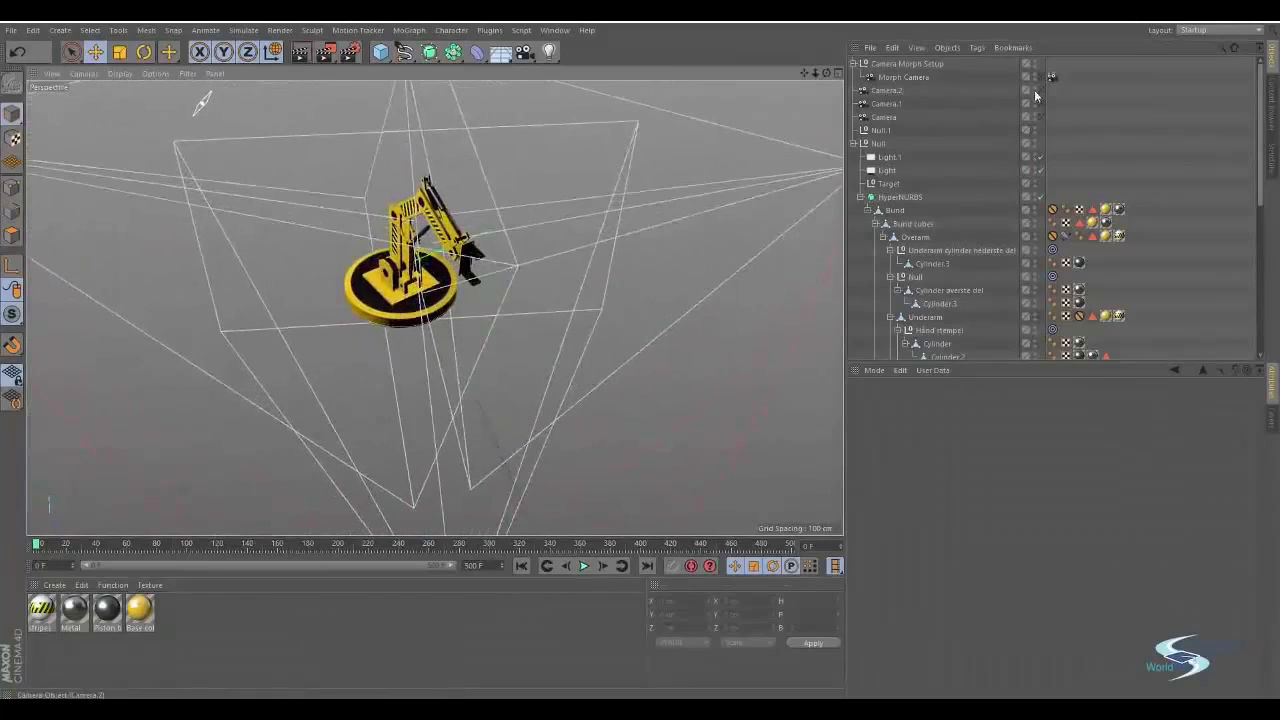
{"action": "left_click", "coordinate": [1042, 77]}
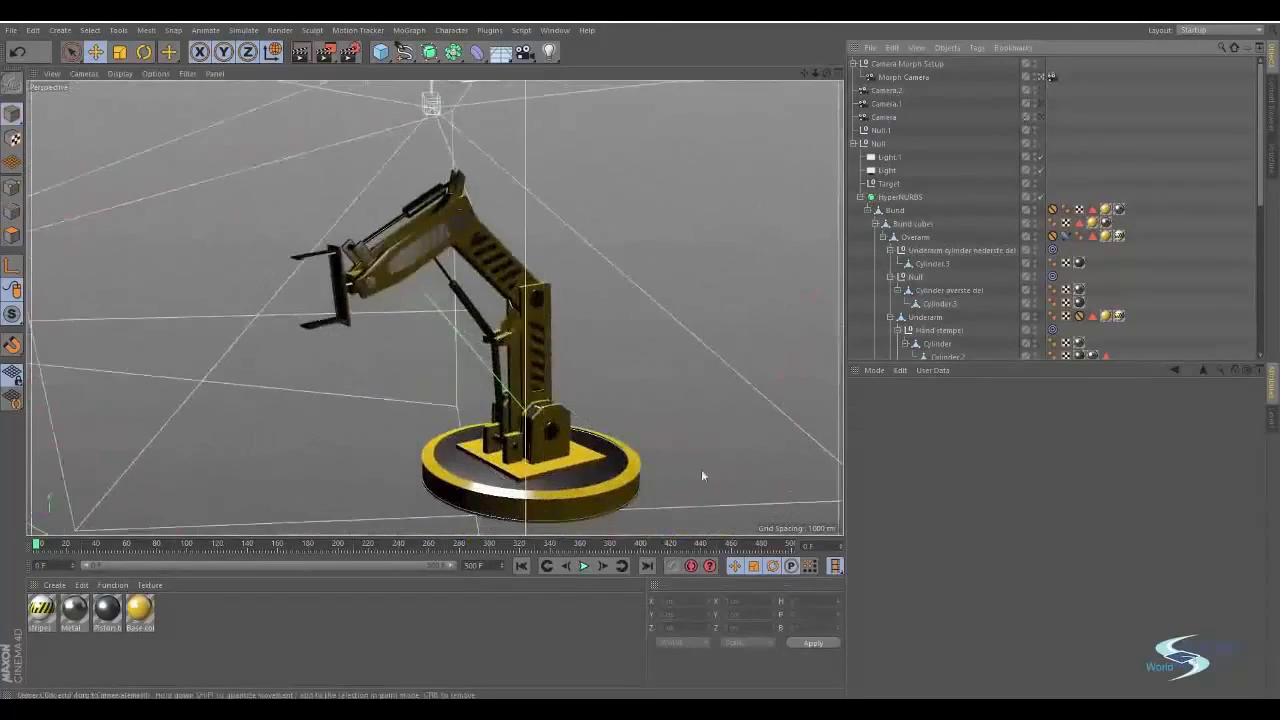
Preview the robot arm animation through the Morph Camera and park the timeline at frame 228
{"action": "left_click_drag", "start_coordinate": [785, 545], "coordinate": [30, 524]}
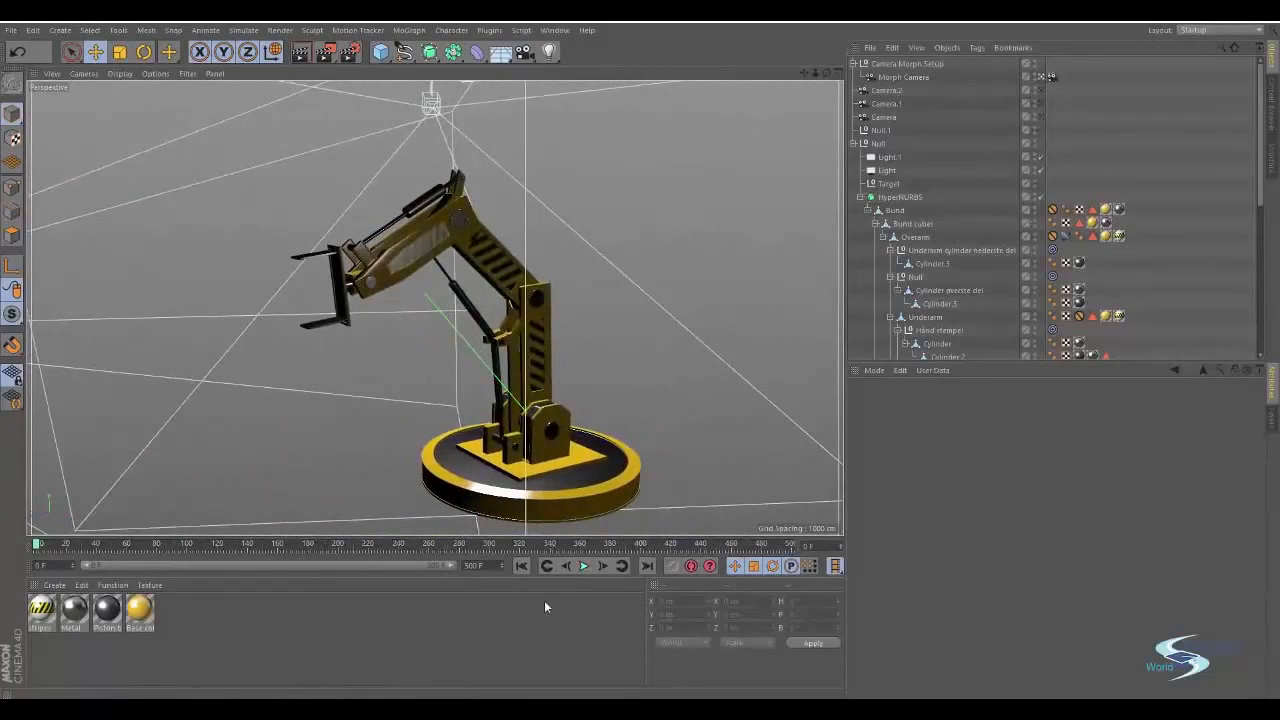
{"action": "left_click", "coordinate": [584, 566]}
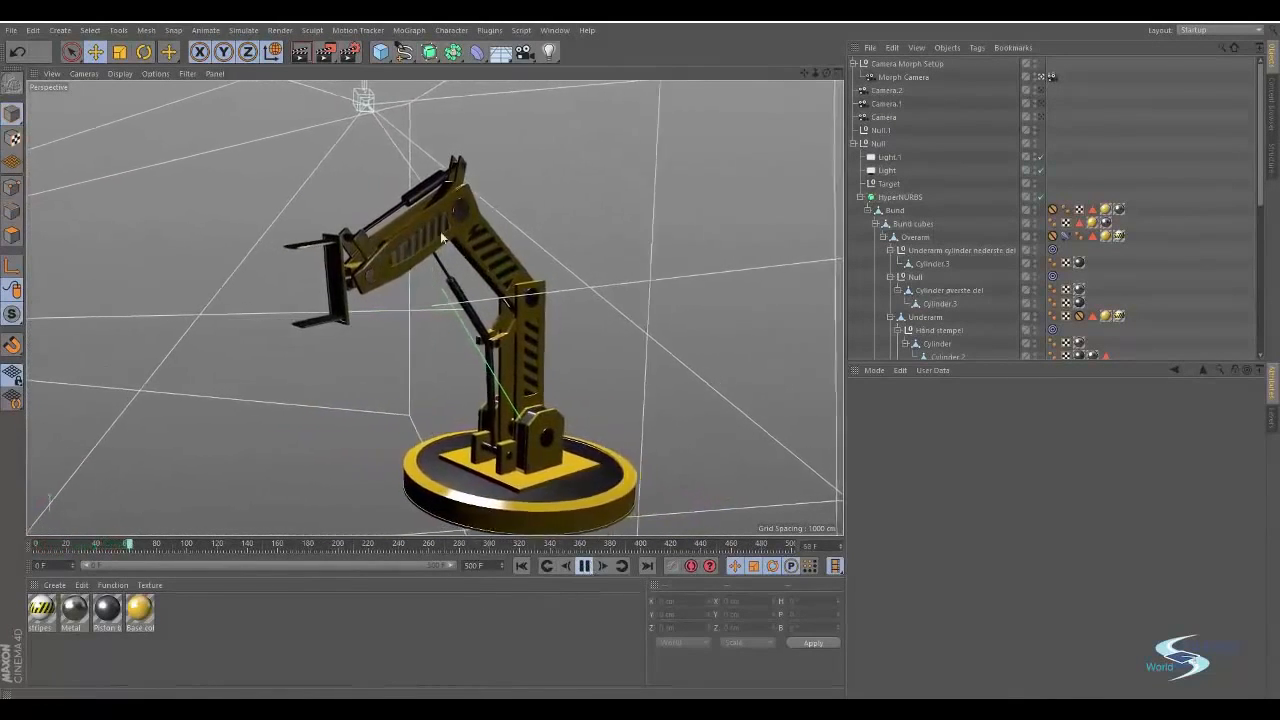
{"action": "left_click", "coordinate": [585, 566]}
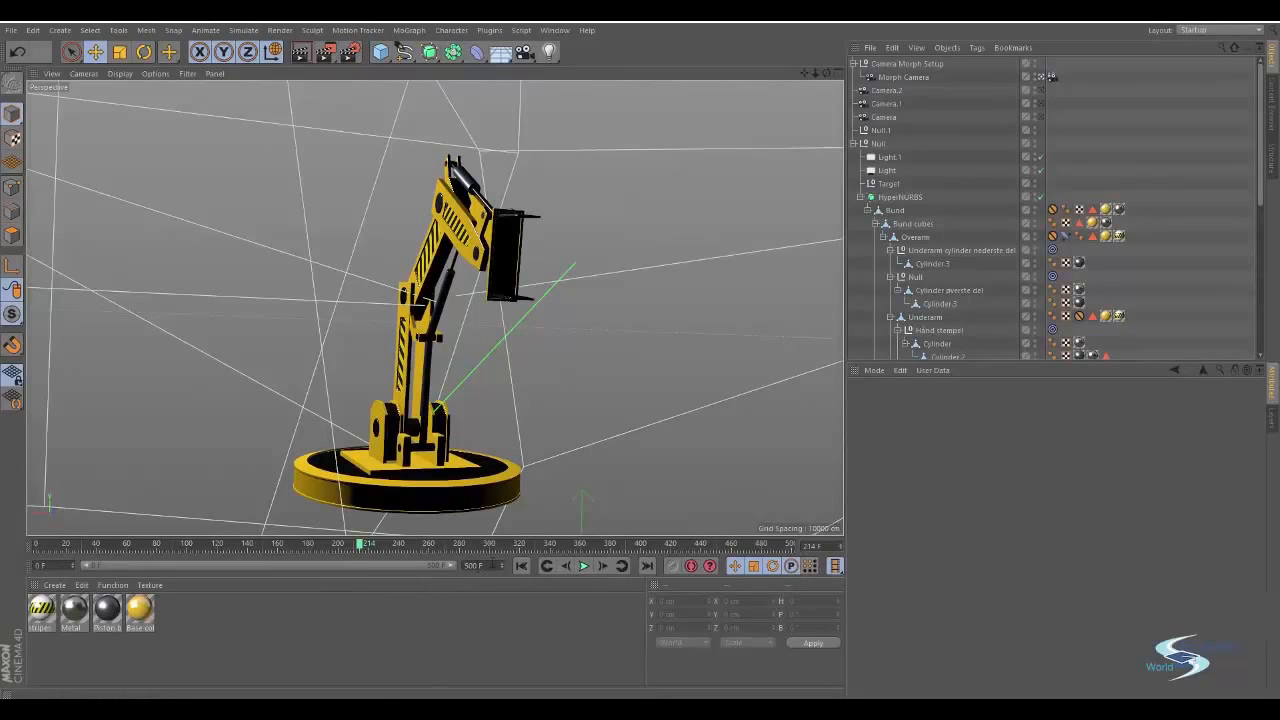
{"action": "mouse_move", "coordinate": [364, 547]}
{"action": "left_mouse_down"}
{"action": "mouse_move", "coordinate": [705, 540]}
{"action": "mouse_move", "coordinate": [380, 540]}
{"action": "left_mouse_up"}
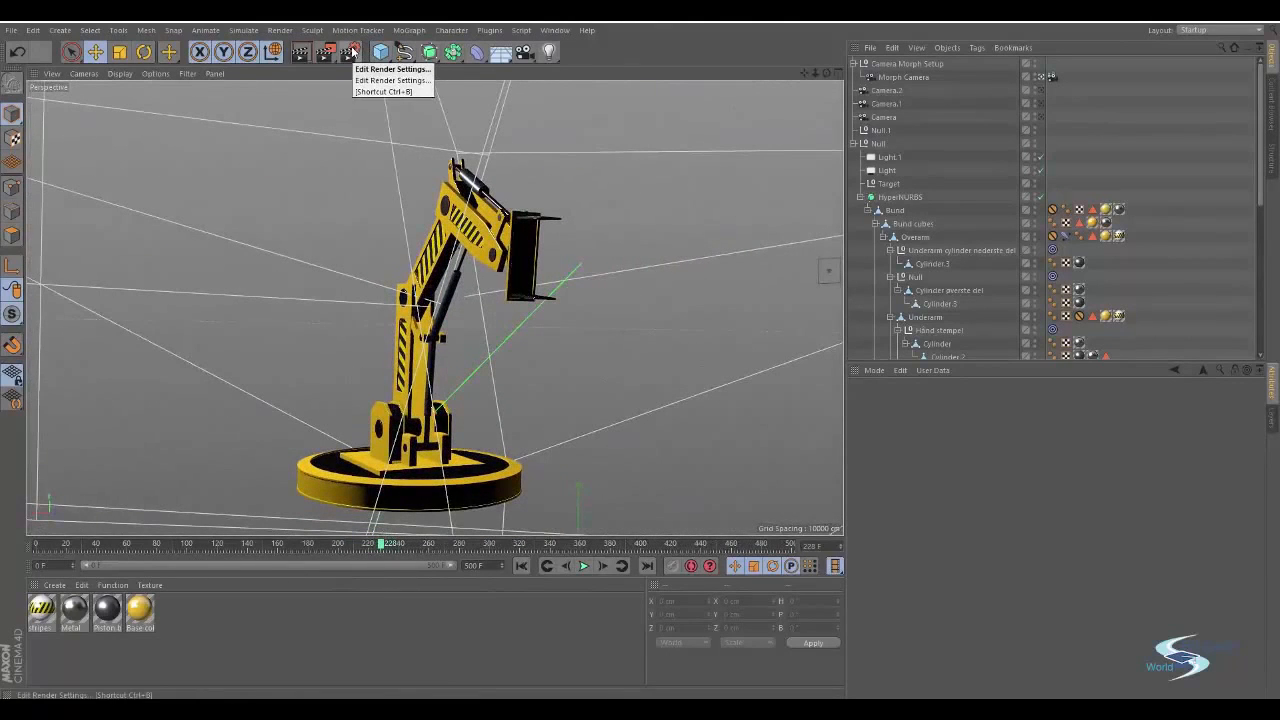
Set the Physical renderer's sampler to Adaptive with Low sampling quality in the render settings
{"action": "left_click", "coordinate": [353, 52]}
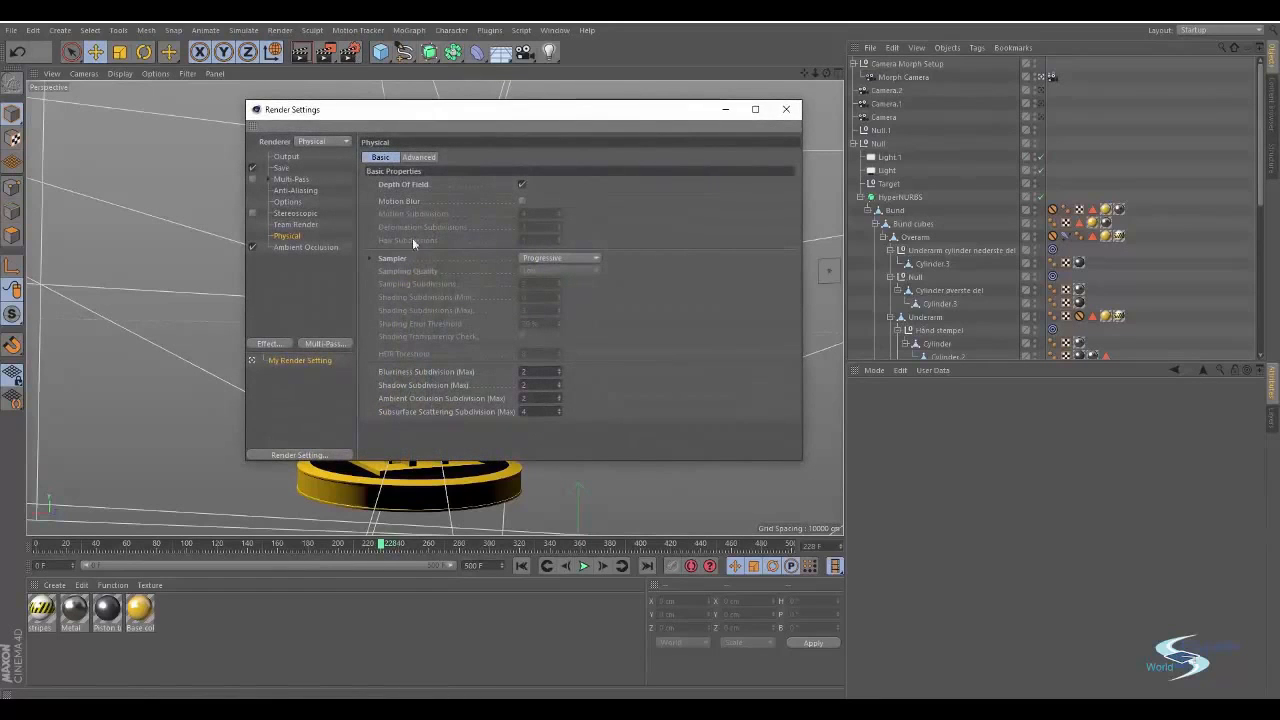
{"action": "left_click", "coordinate": [527, 257]}
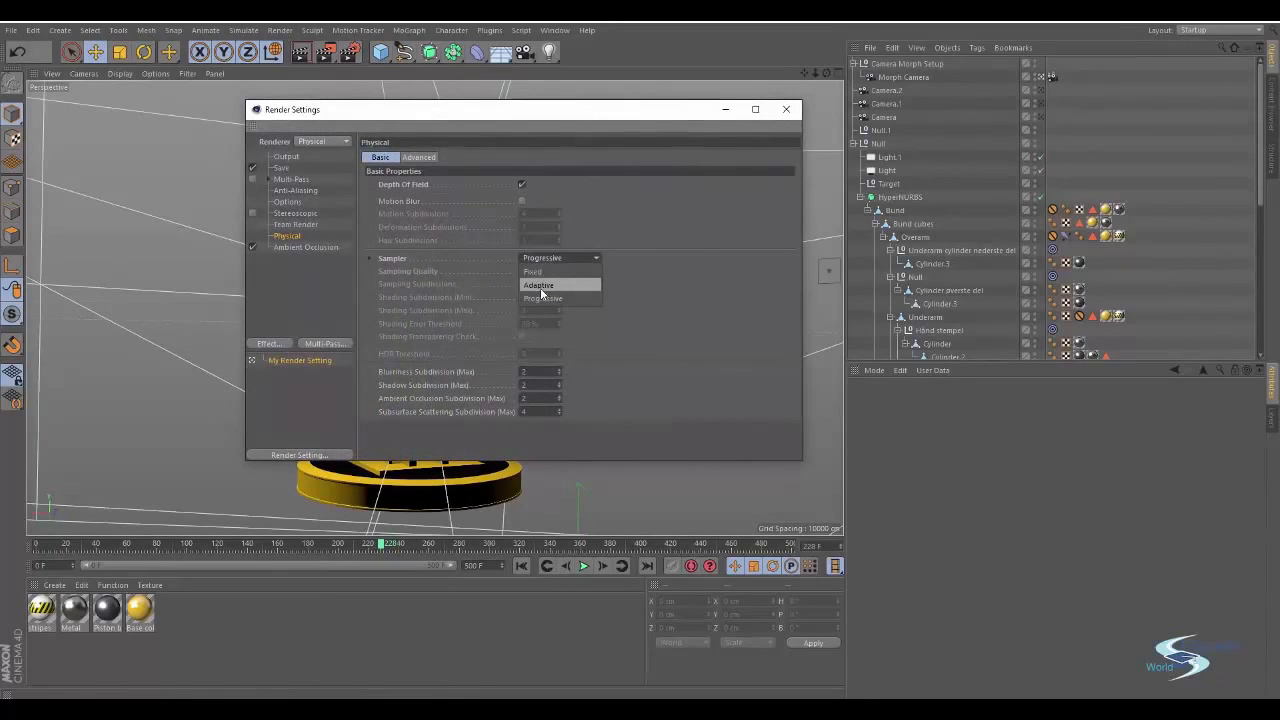
{"action": "left_click", "coordinate": [540, 284]}
{"action": "left_click", "coordinate": [539, 272]}
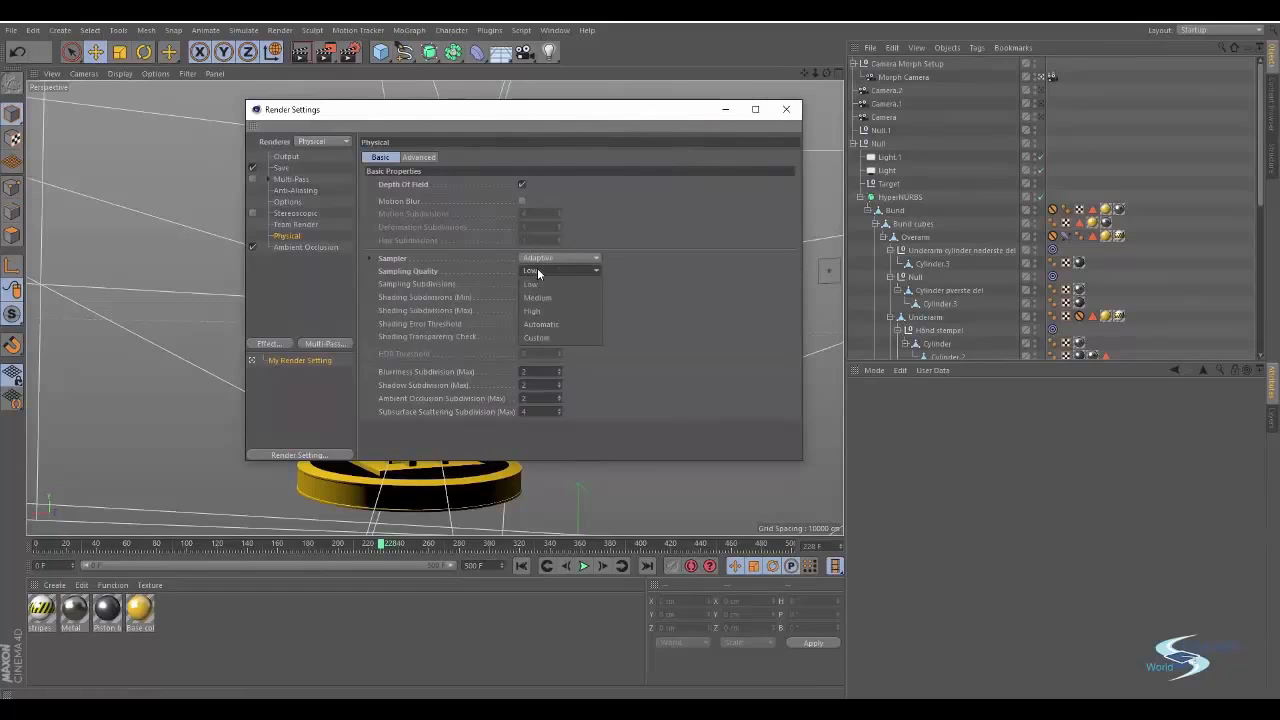
{"action": "left_click", "coordinate": [539, 284]}
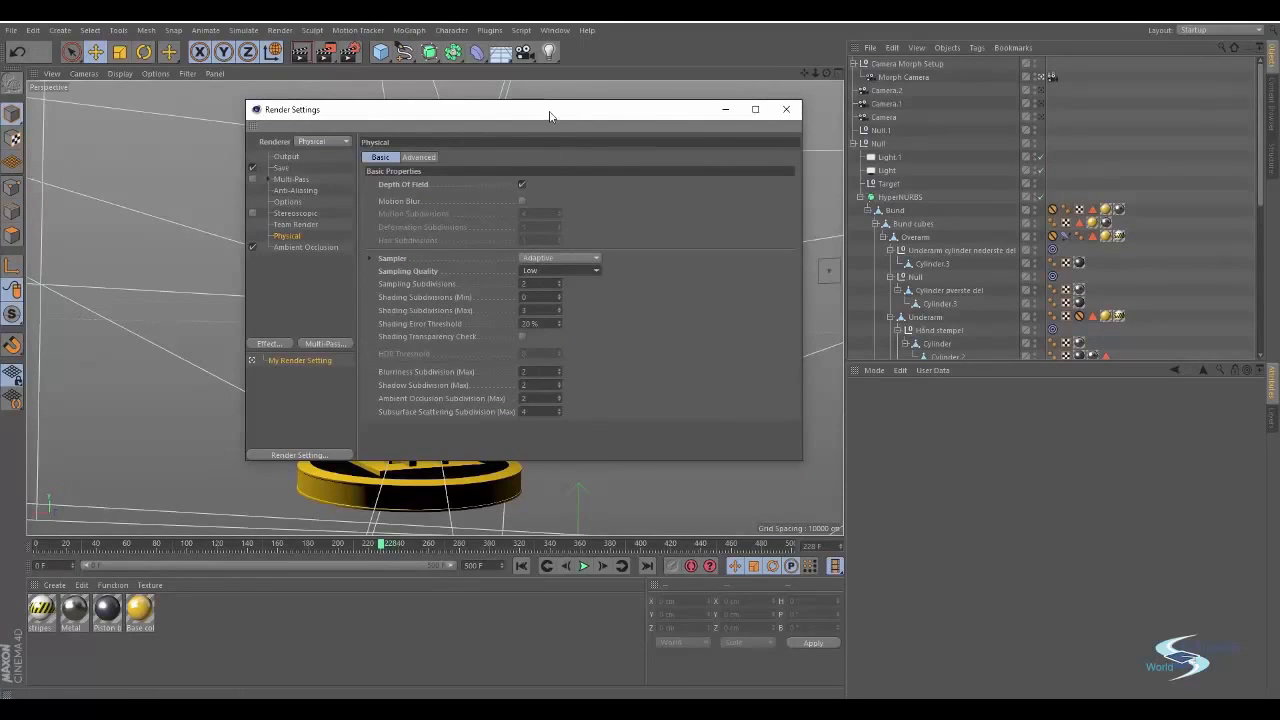
Check the Physical renderer's advanced options and move the Render Settings window clear of the robot arm
{"action": "left_click_drag", "start_coordinate": [551, 112], "coordinate": [656, 125]}
{"action": "left_click", "coordinate": [522, 170]}
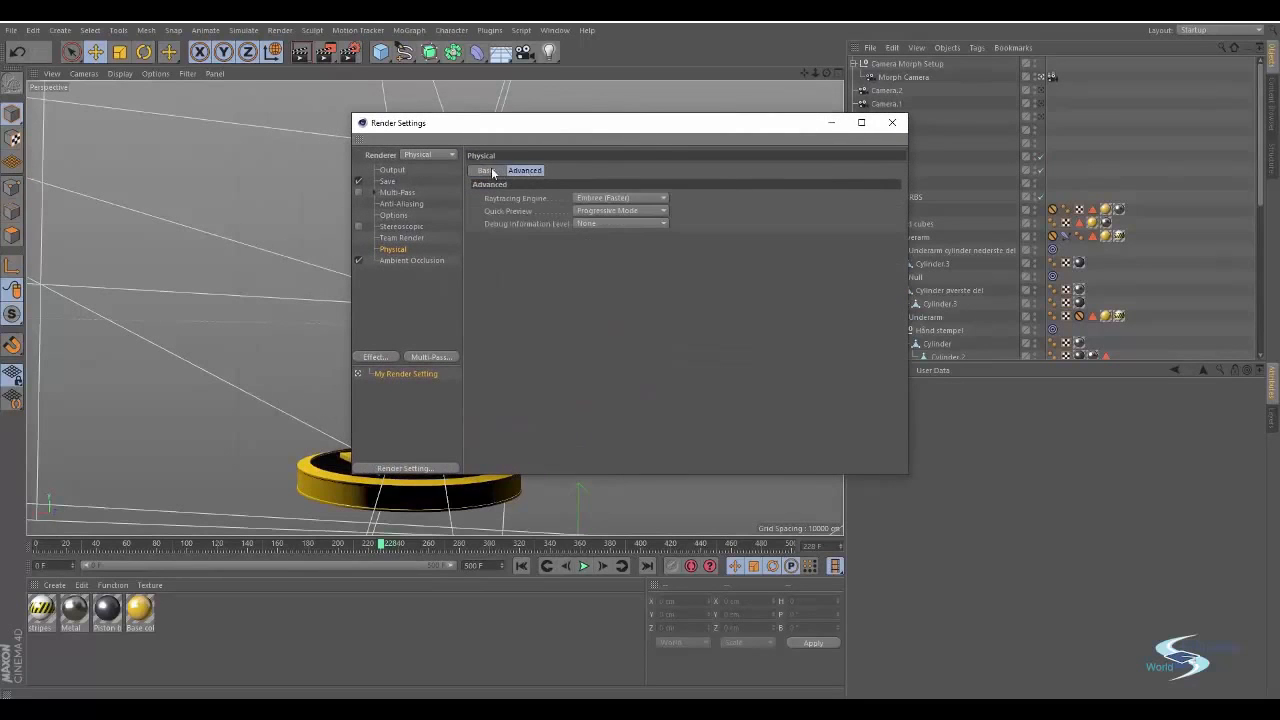
{"action": "left_click", "coordinate": [487, 170]}
{"action": "left_click_drag", "start_coordinate": [525, 134], "coordinate": [747, 146]}
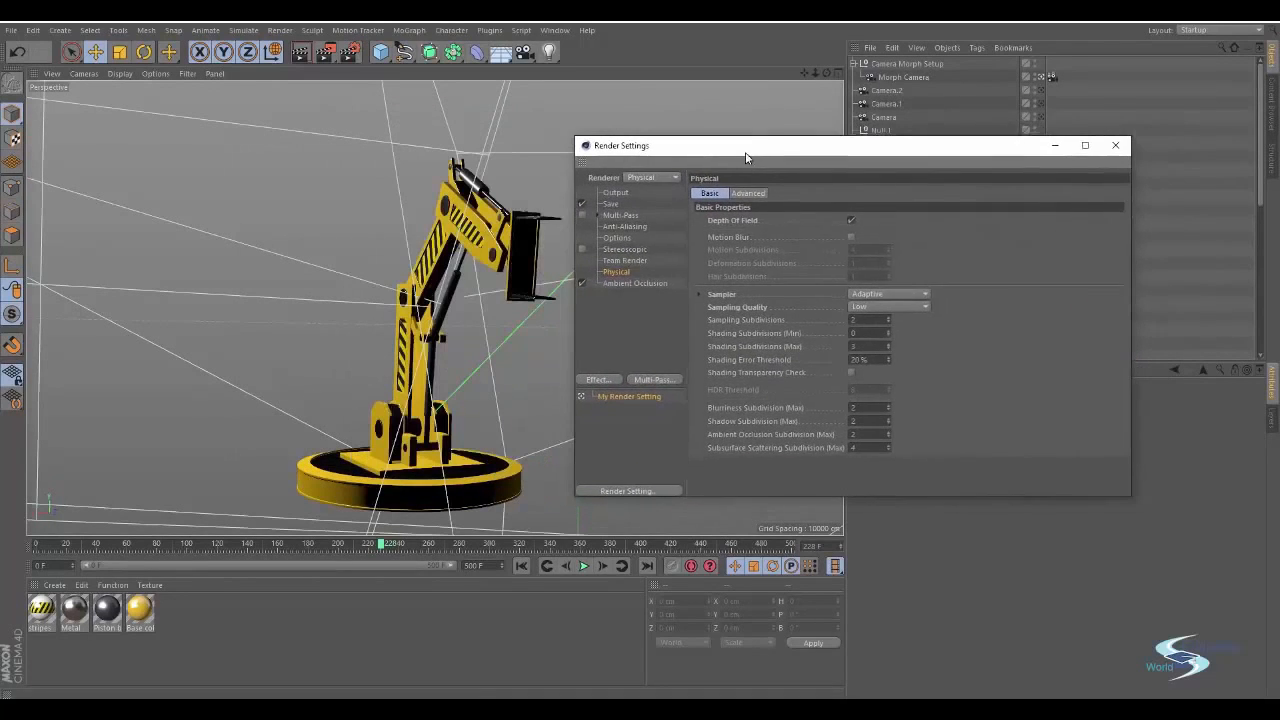
Clear the regular image's output file path in the render's save settings
{"action": "left_click", "coordinate": [612, 192]}
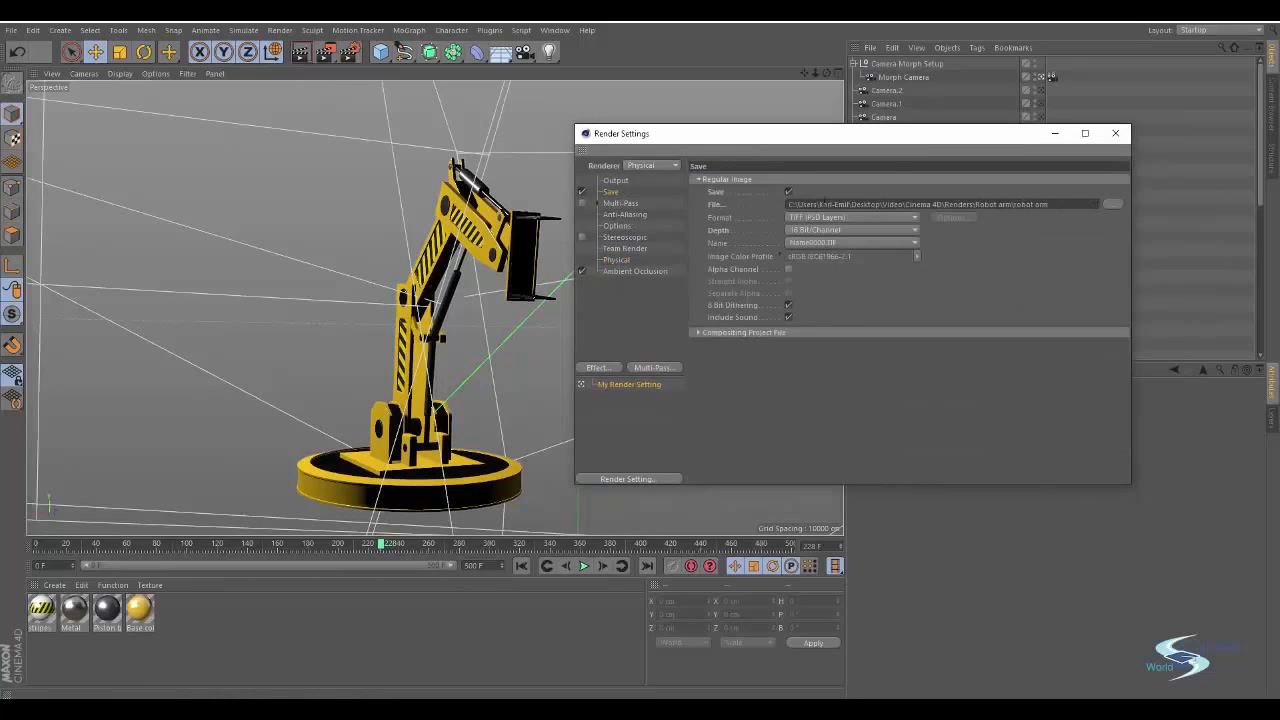
{"action": "key", "text": "ctrl+a"}
{"action": "key", "text": "BackSpace"}
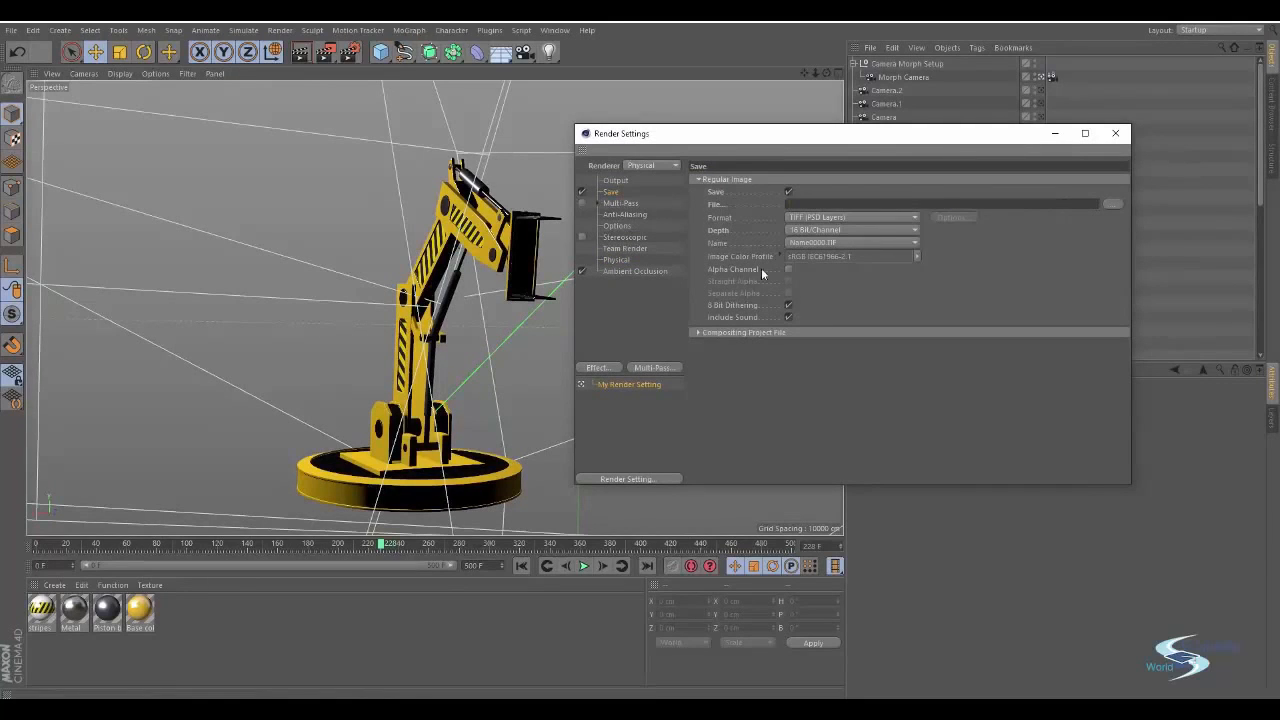
Apply the 640 x 480 screen preset to the render output and replace it with the 800 x 600 preset
{"action": "left_click", "coordinate": [614, 181]}
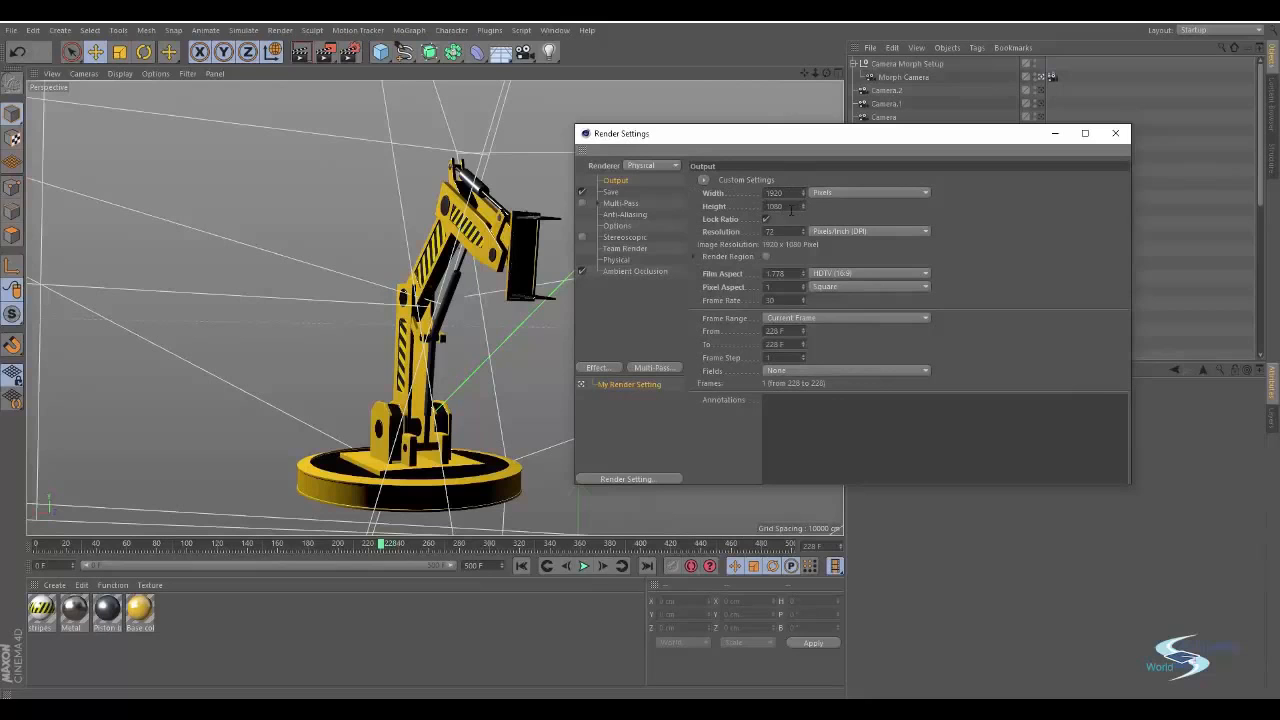
{"action": "left_click", "coordinate": [706, 180]}
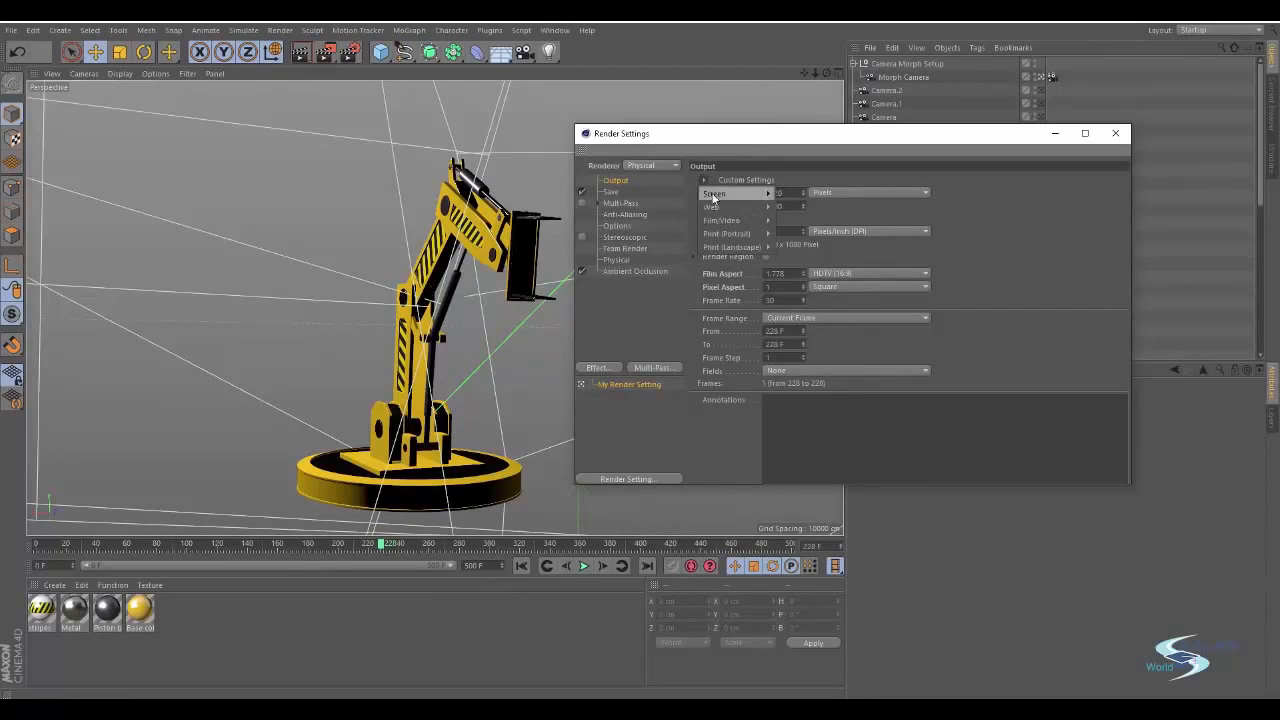
{"action": "mouse_move", "coordinate": [716, 193]}
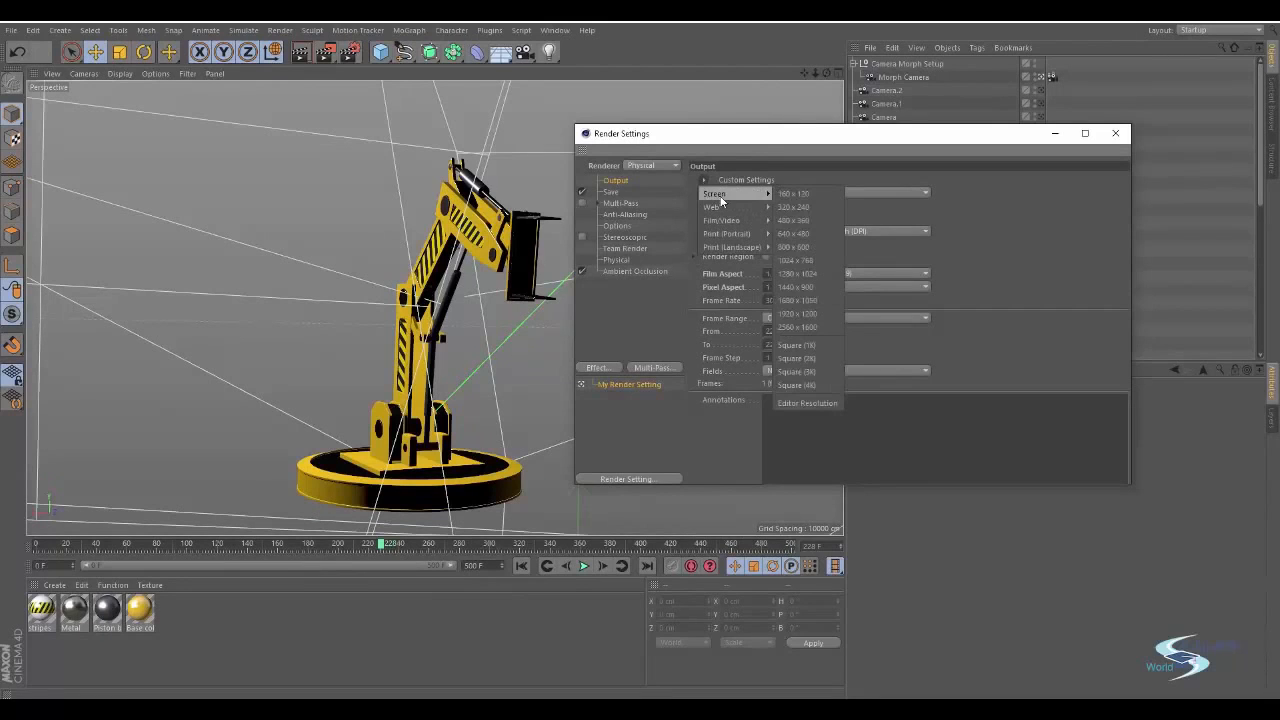
{"action": "left_click", "coordinate": [817, 235]}
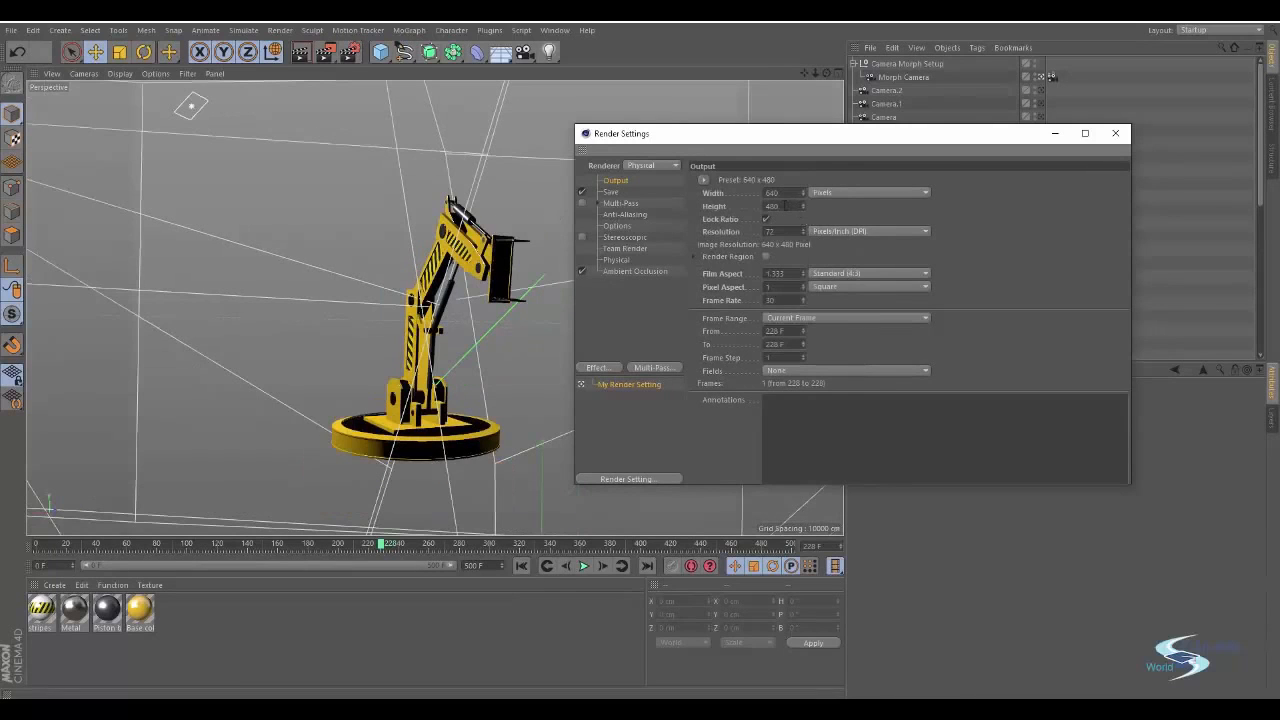
{"action": "left_click", "coordinate": [718, 183]}
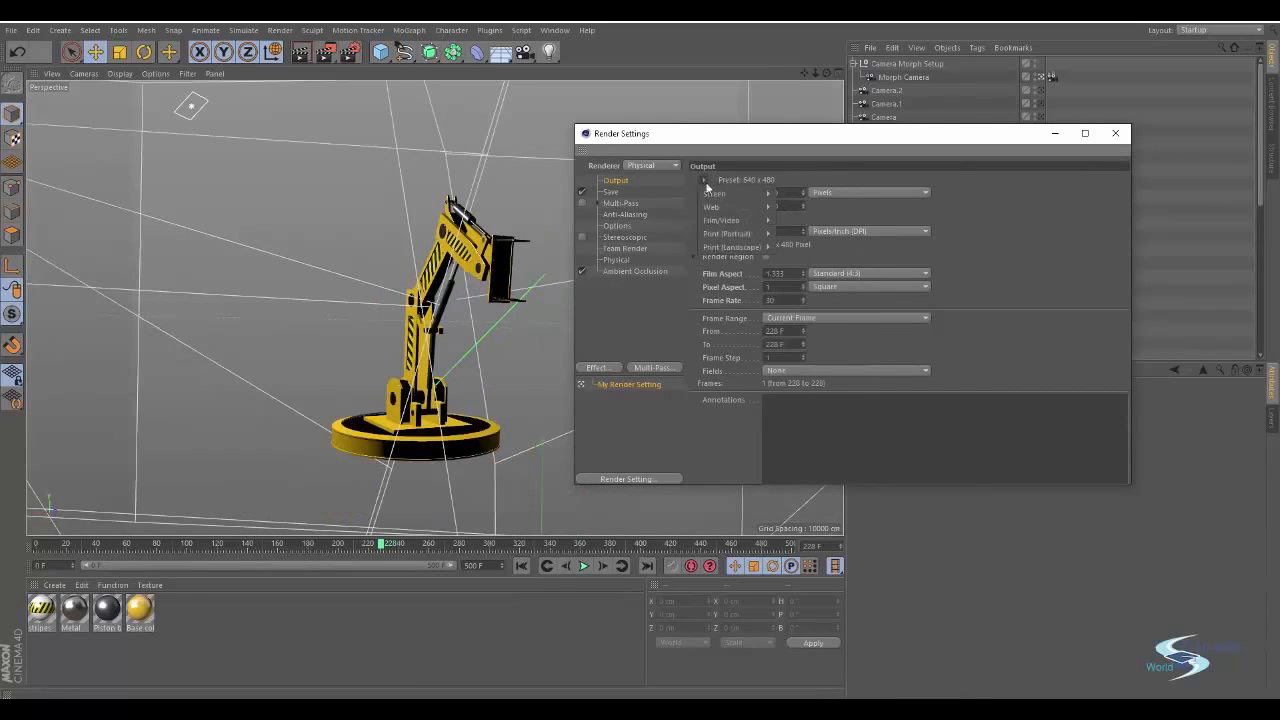
{"action": "mouse_move", "coordinate": [766, 189]}
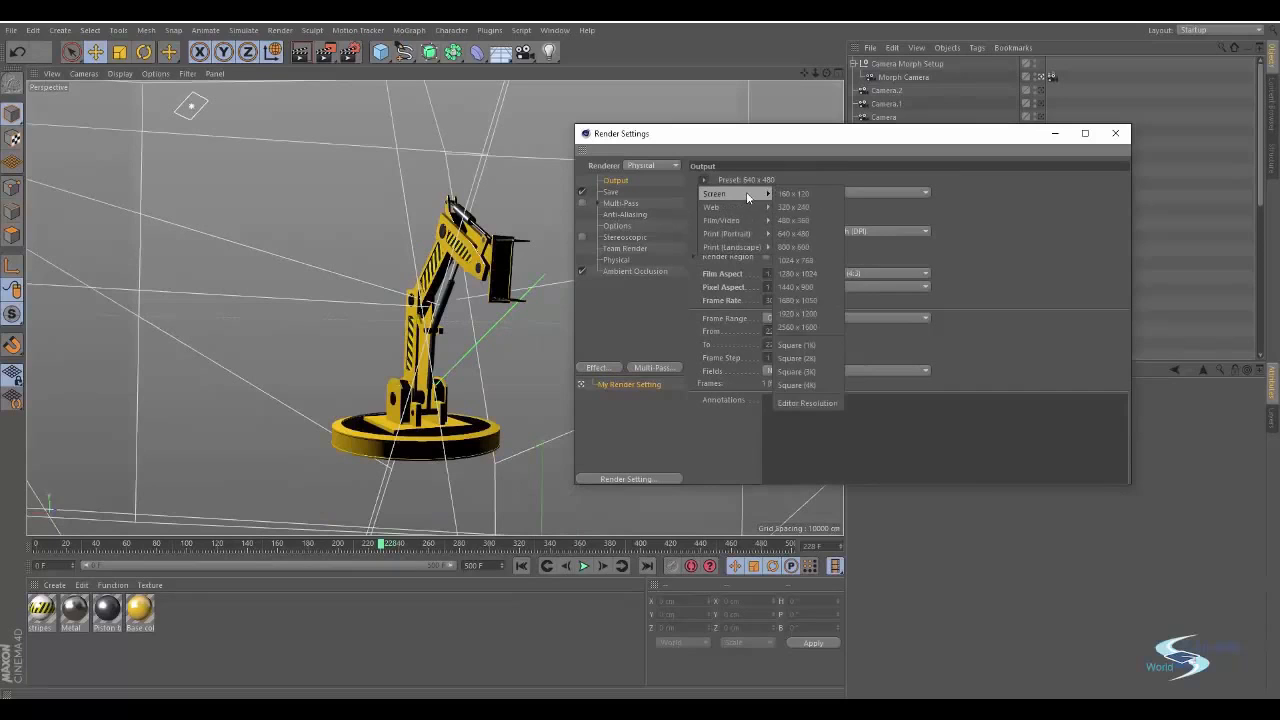
{"action": "left_click", "coordinate": [806, 246]}
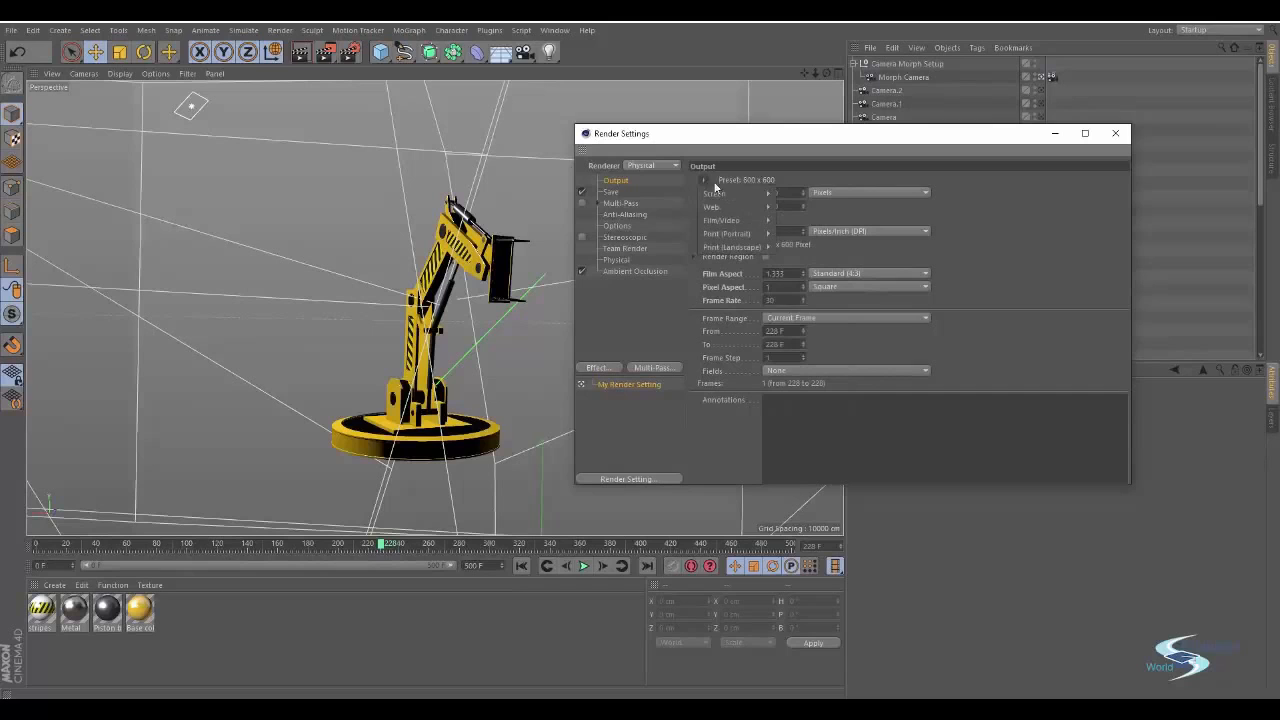
{"action": "left_click", "coordinate": [704, 180]}
{"action": "mouse_move", "coordinate": [762, 202]}
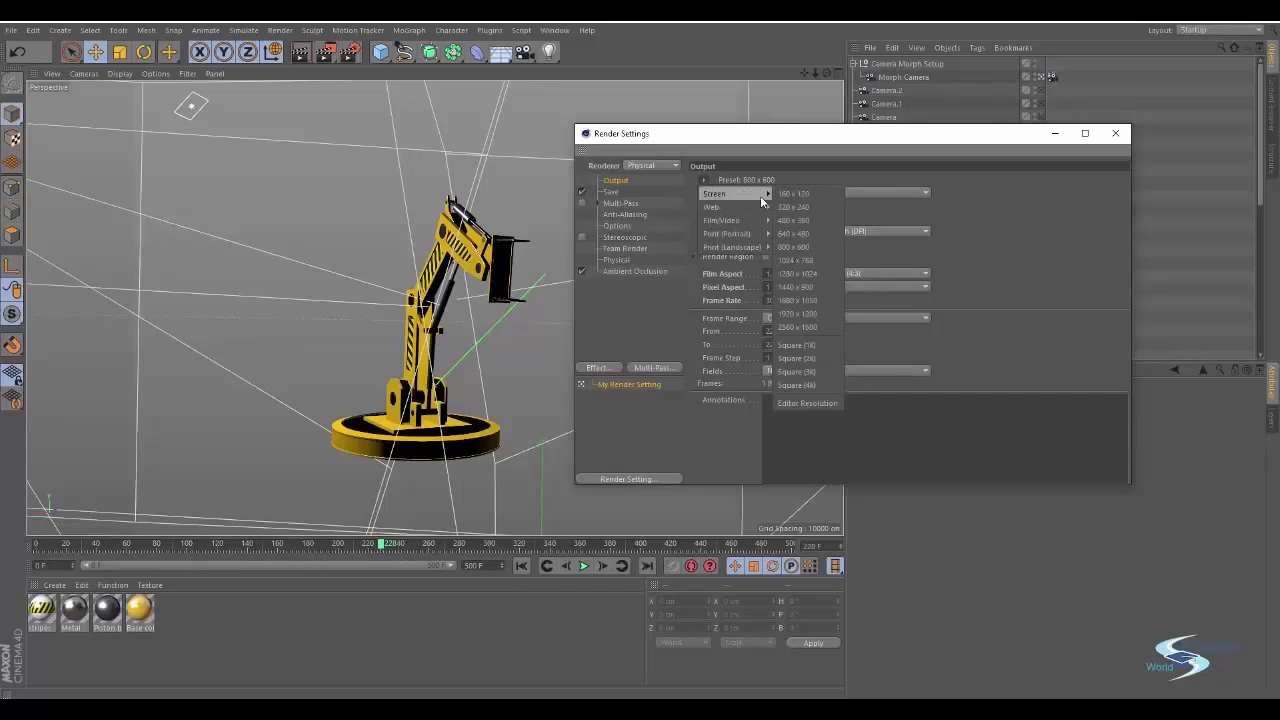
{"action": "left_click", "coordinate": [991, 250]}
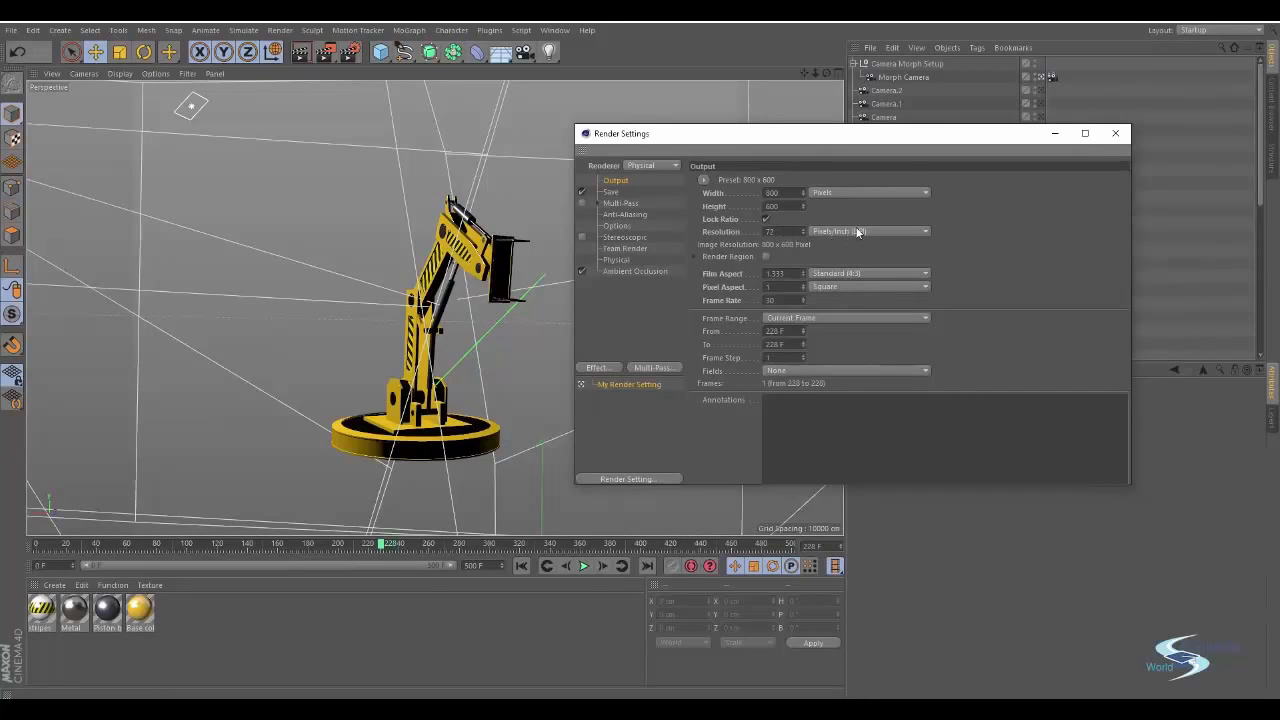
{"action": "left_click", "coordinate": [829, 274]}
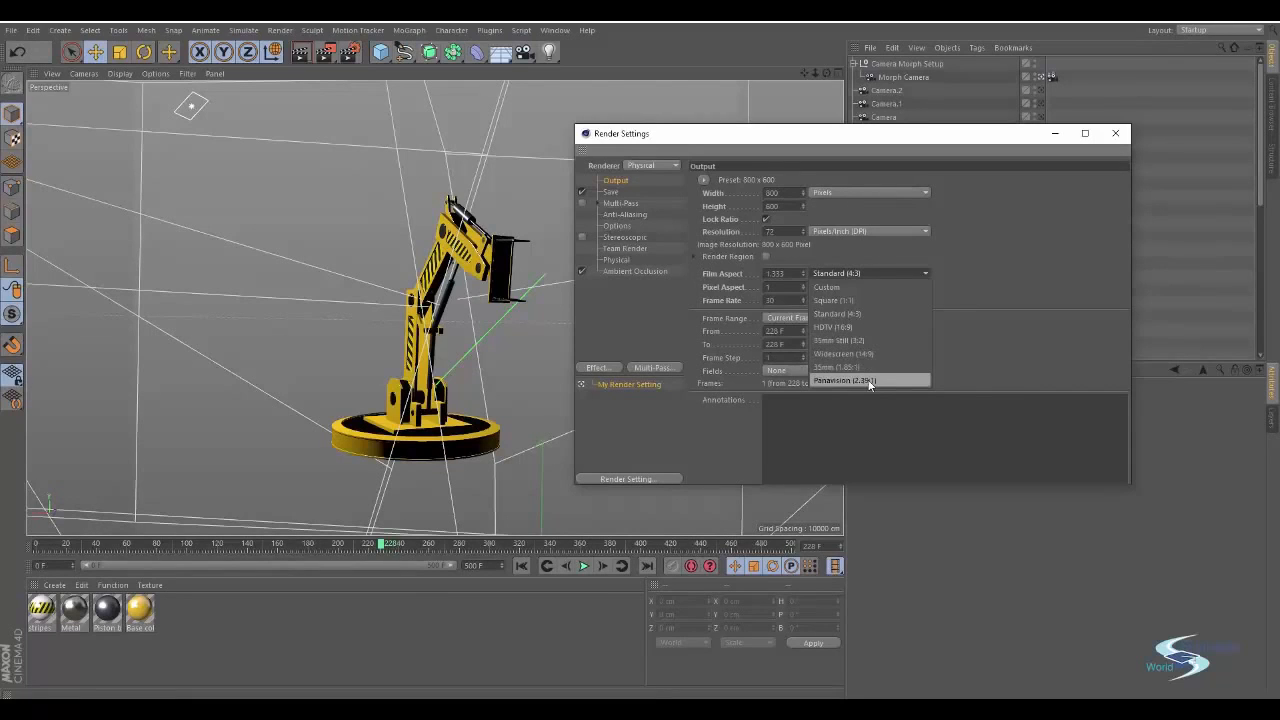
{"action": "left_click", "coordinate": [985, 353]}
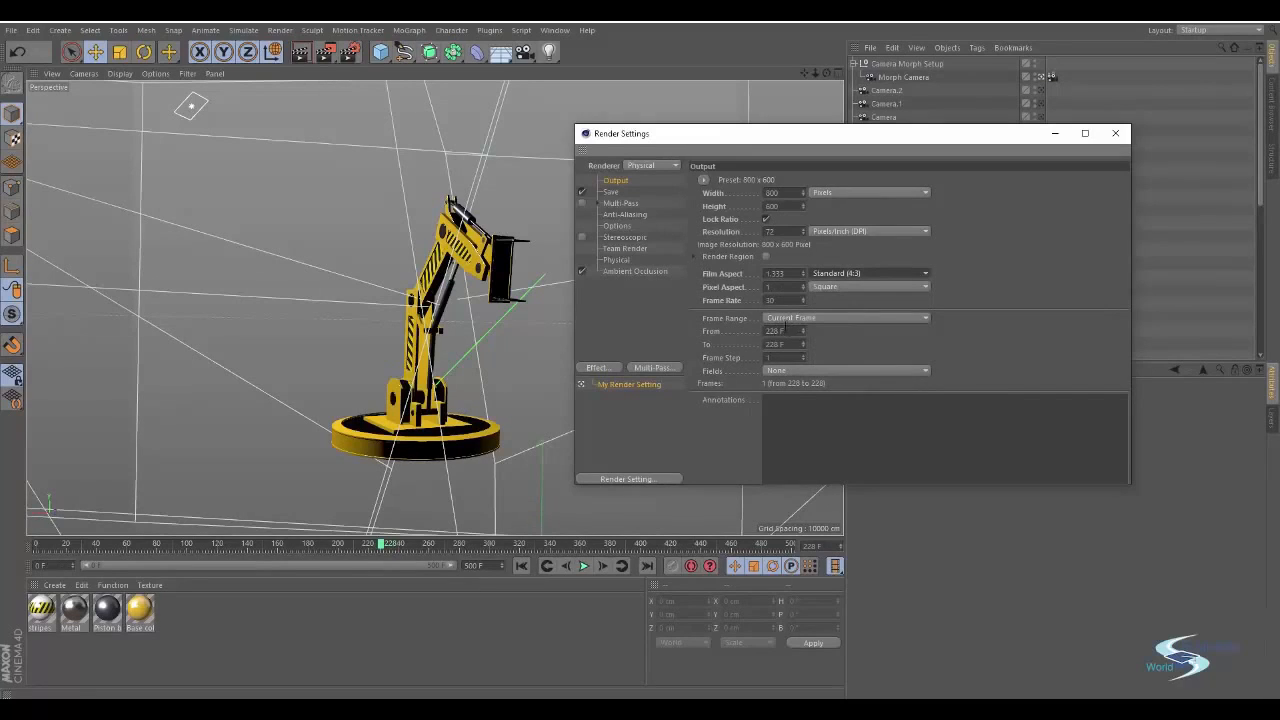
Set the output frame range to All Frames and change its start to frame 200
{"action": "left_click", "coordinate": [789, 320]}
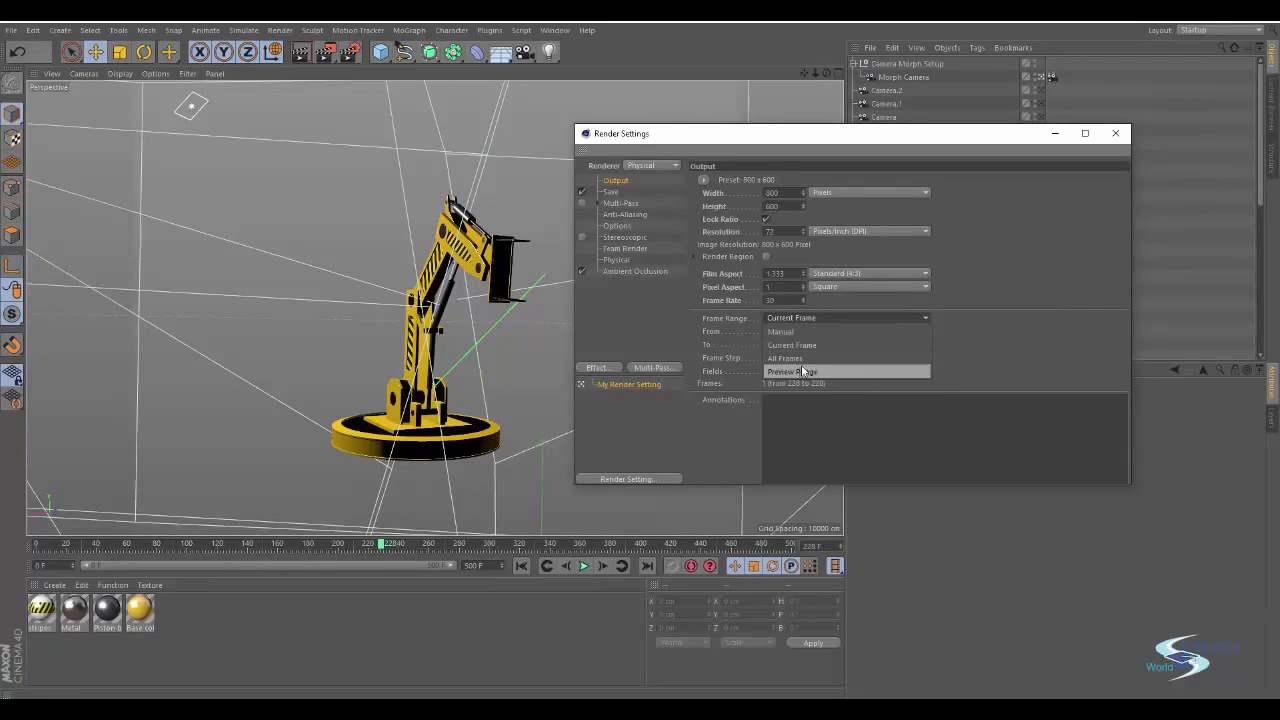
{"action": "left_click", "coordinate": [808, 360]}
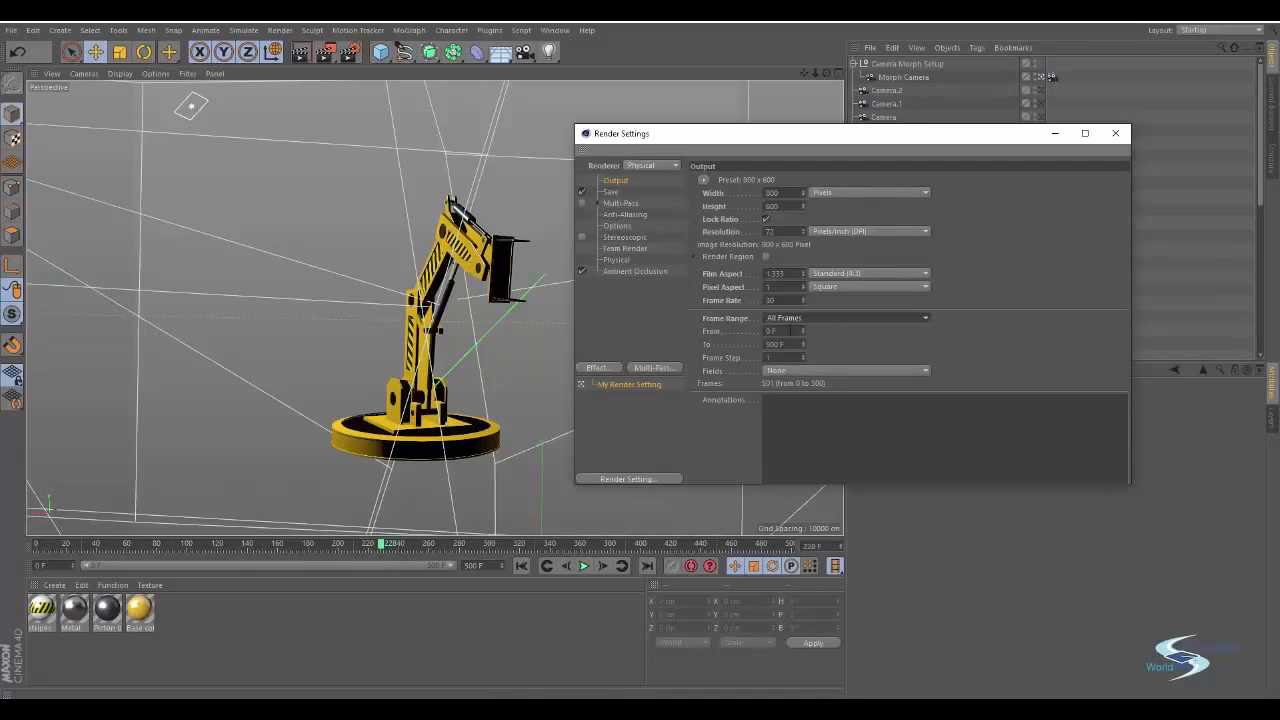
{"action": "left_click", "coordinate": [785, 331]}
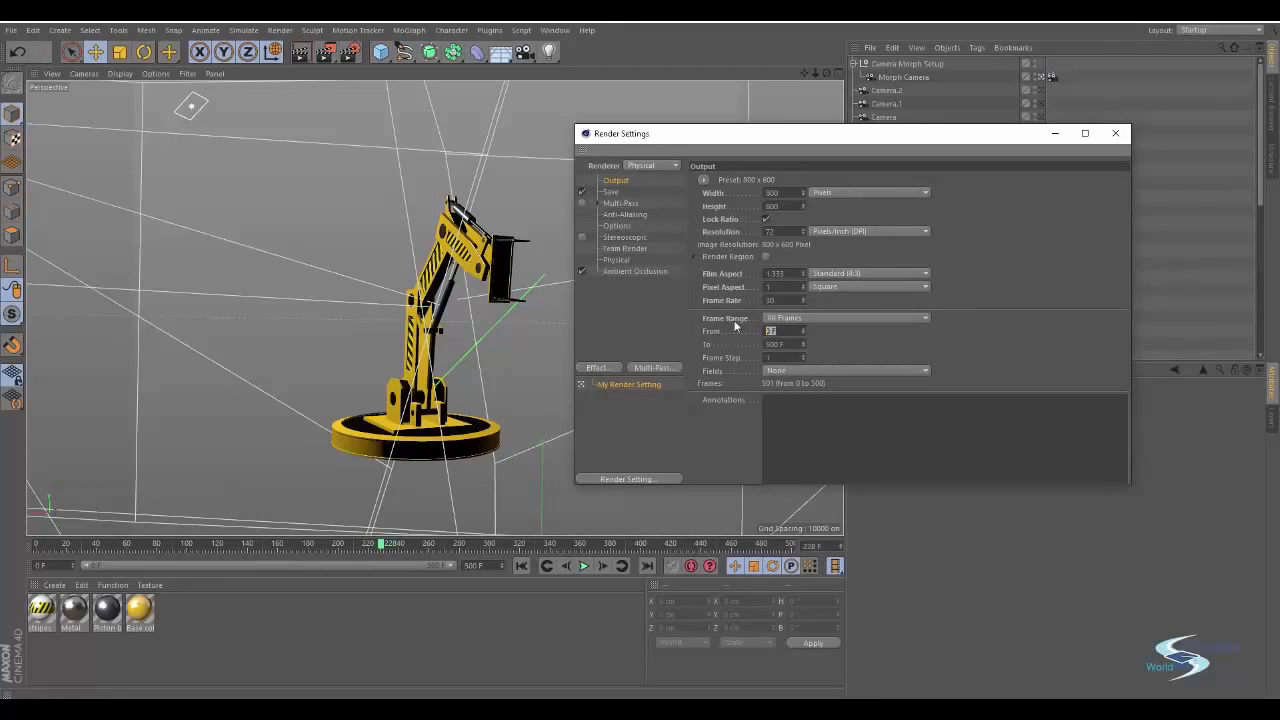
{"action": "type", "text": "20"}
Scrub the animation to frame 242 and set the end of the render range to frame 240
{"action": "mouse_move", "coordinate": [380, 544]}
{"action": "left_mouse_down"}
{"action": "mouse_move", "coordinate": [340, 546]}
{"action": "mouse_move", "coordinate": [403, 547]}
{"action": "left_mouse_up"}
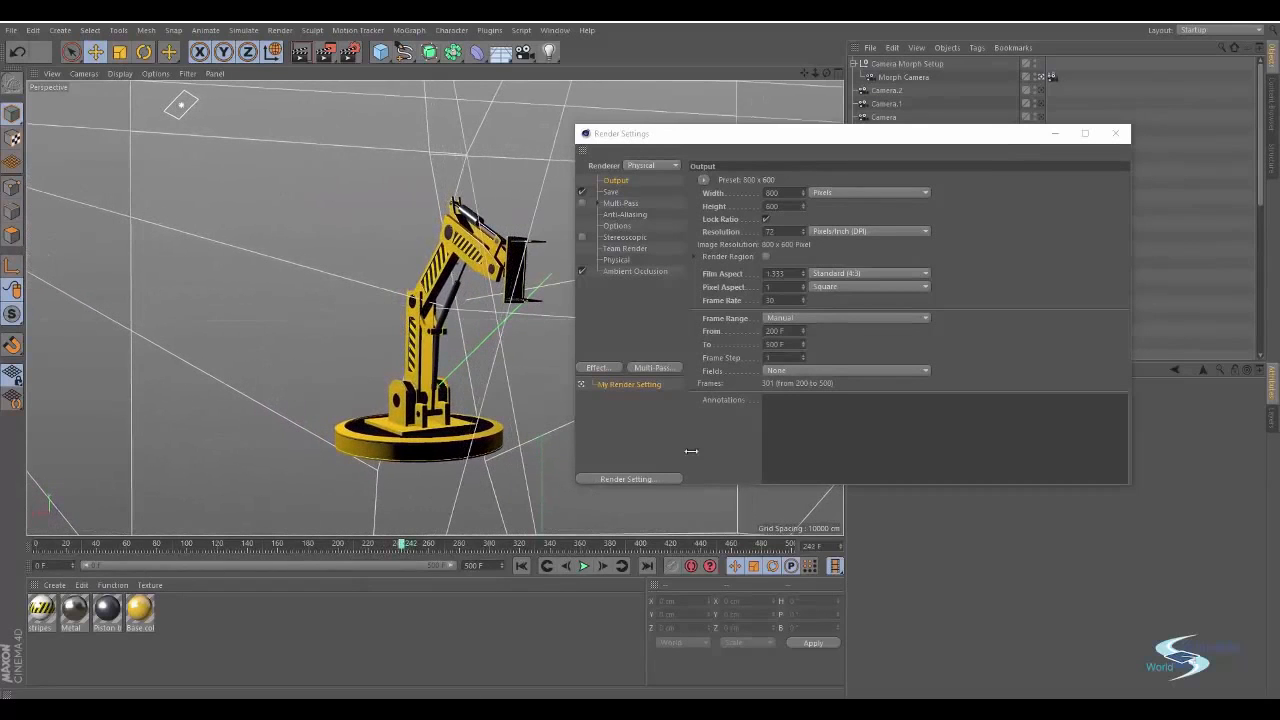
{"action": "left_click", "coordinate": [776, 344]}
{"action": "type", "text": "240"}
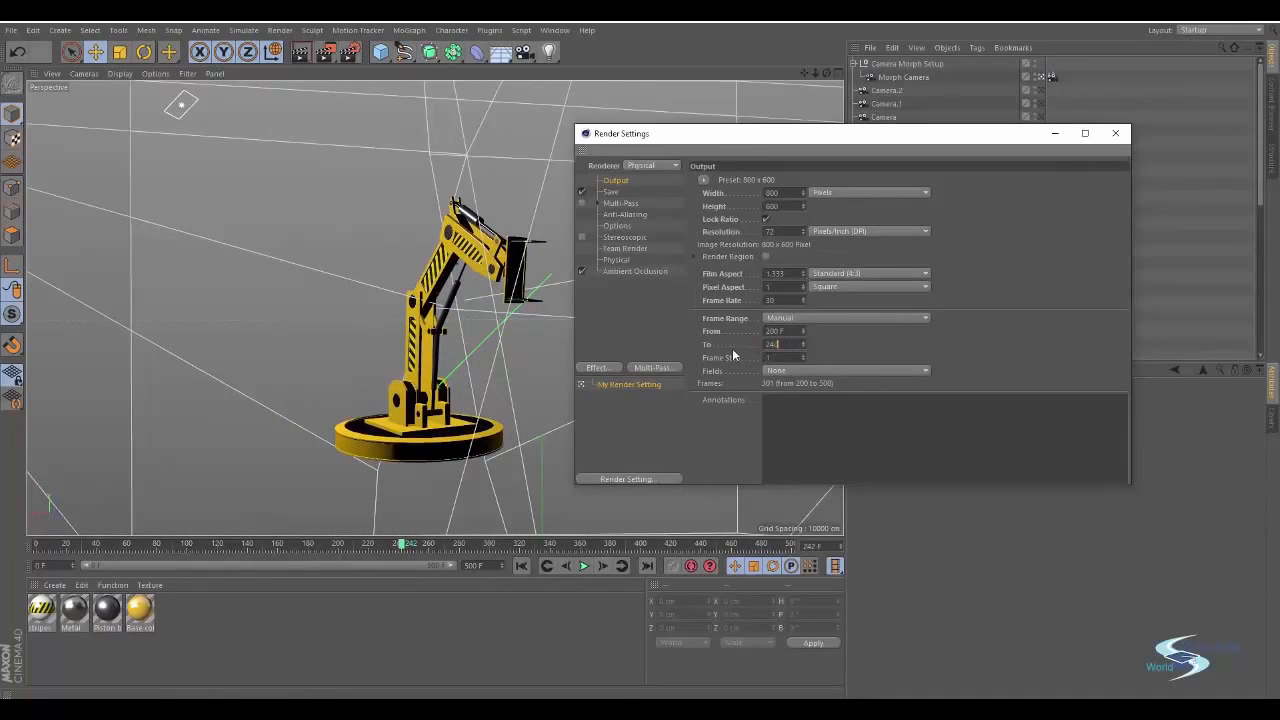
{"action": "key", "text": "Return"}
{"action": "left_click", "coordinate": [775, 357]}
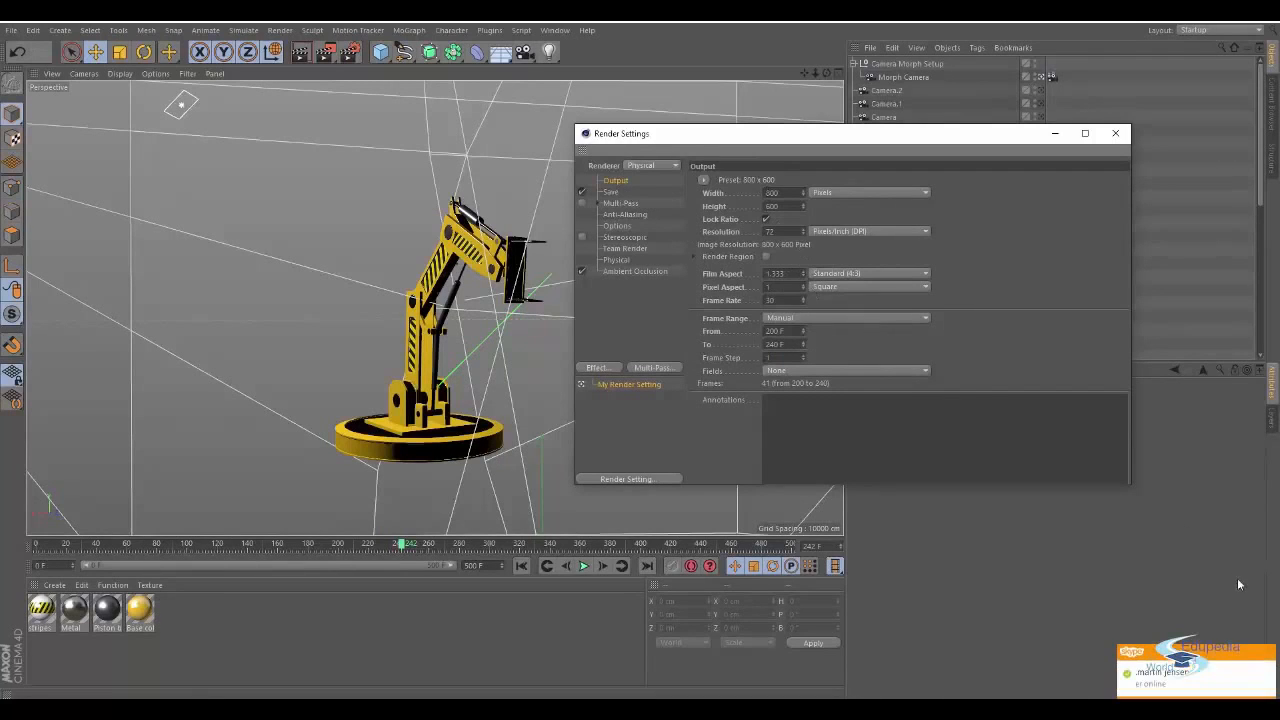
{"action": "left_click", "coordinate": [1268, 653]}
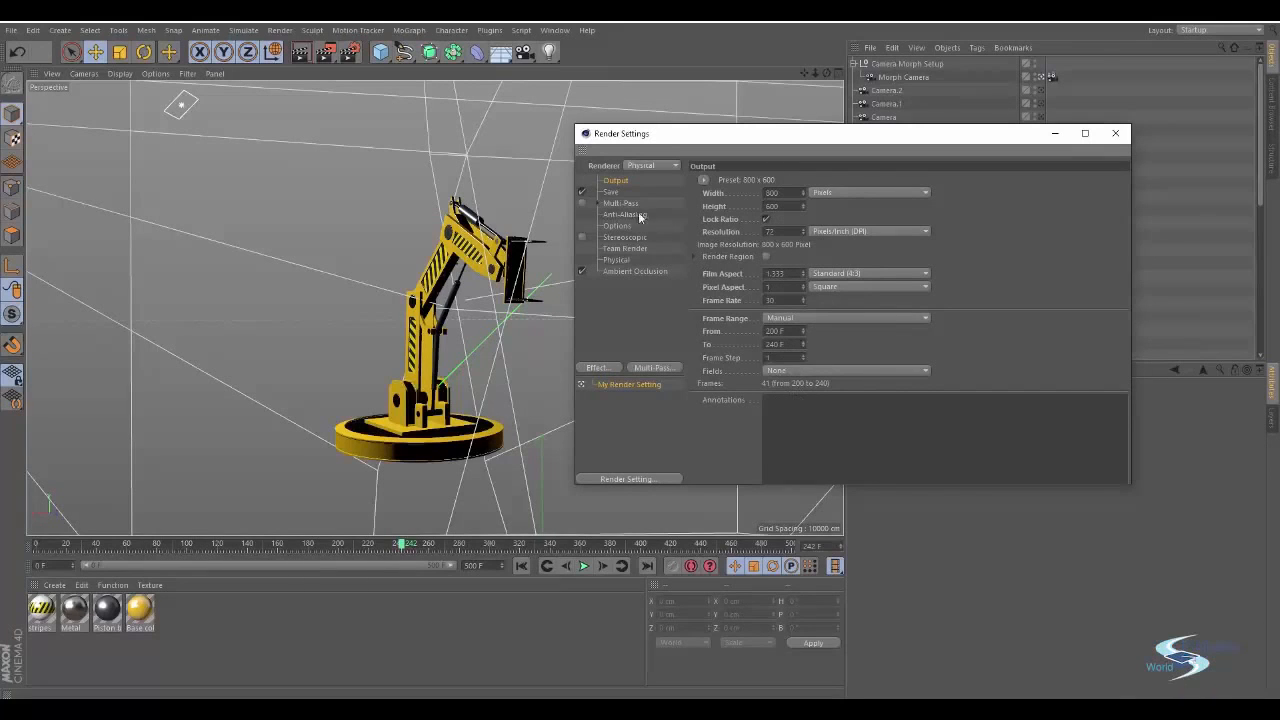
Browse for the regular image's save location and create a folder named "Robotic arm" inside the Cinema 4D renders folder
{"action": "left_click", "coordinate": [609, 194]}
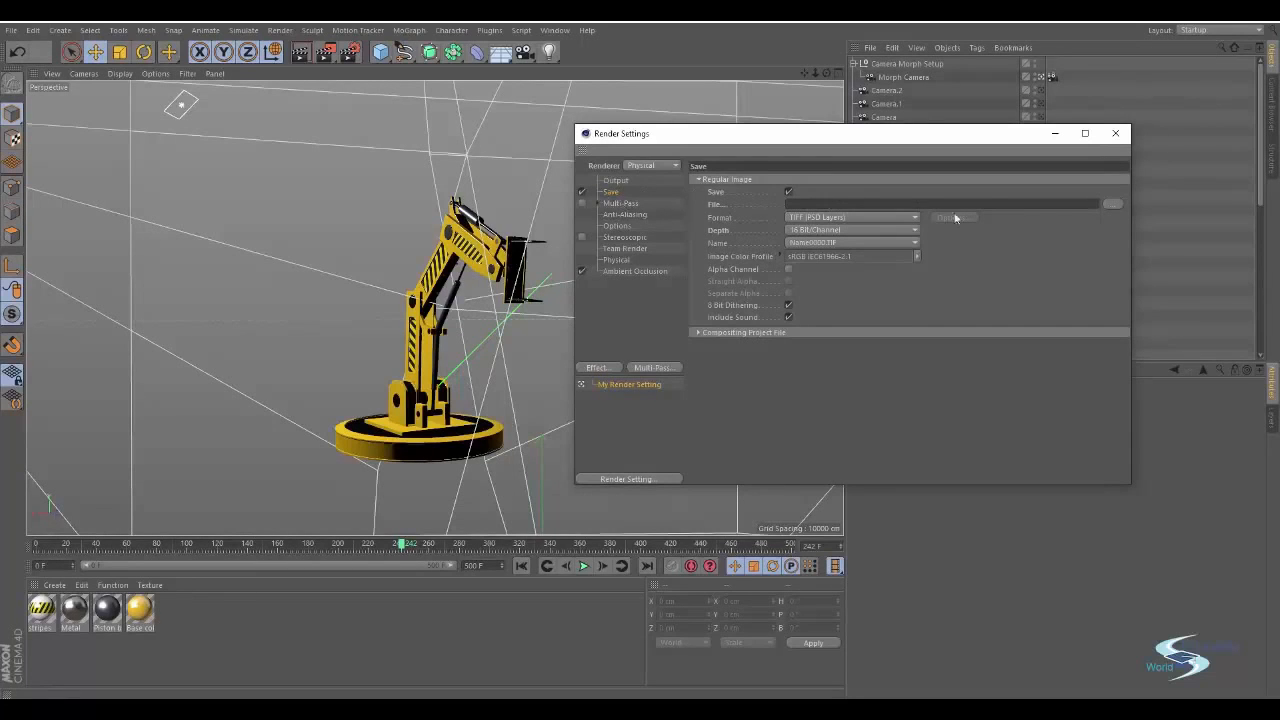
{"action": "left_click", "coordinate": [1108, 203]}
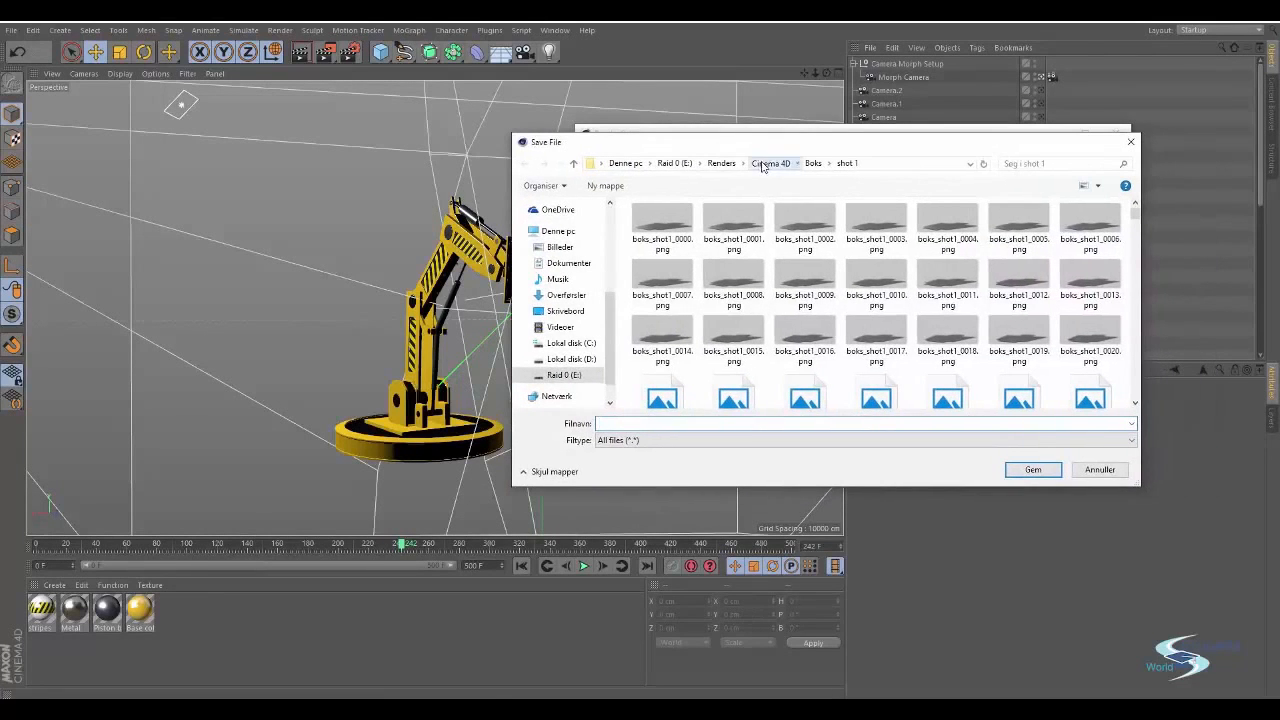
{"action": "left_click", "coordinate": [765, 163]}
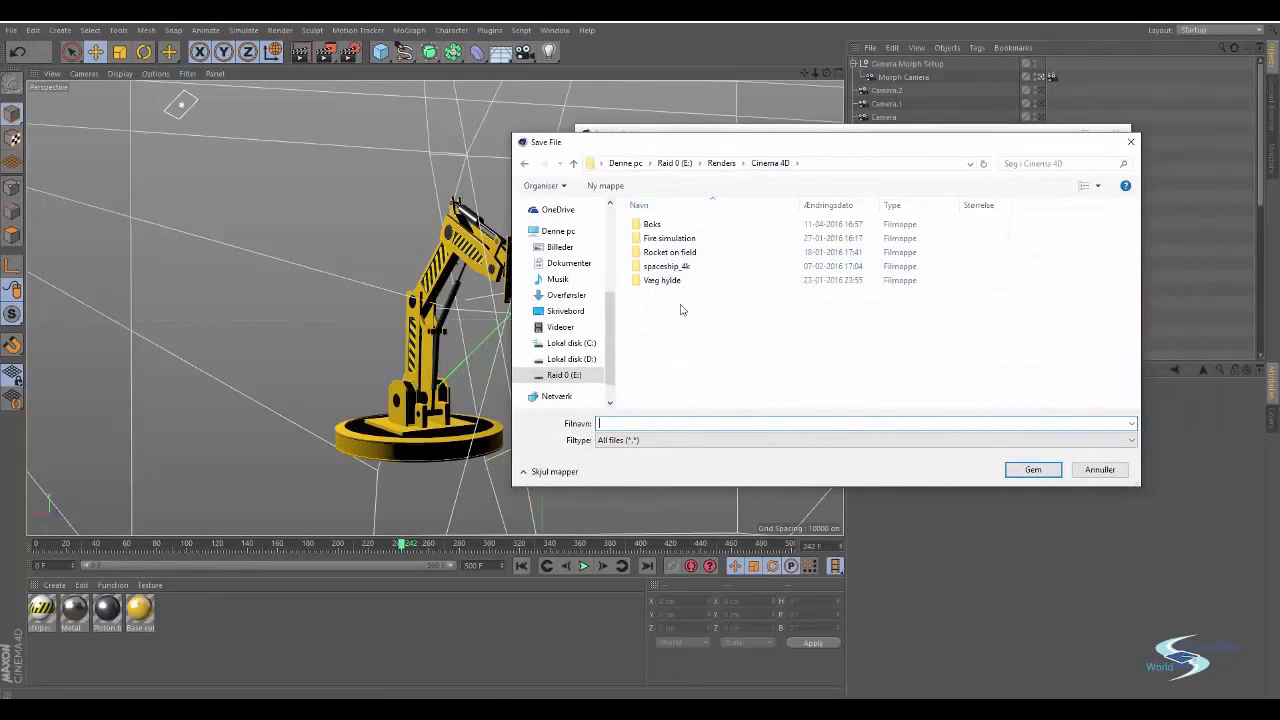
{"action": "key", "text": "ctrl+shift+n"}
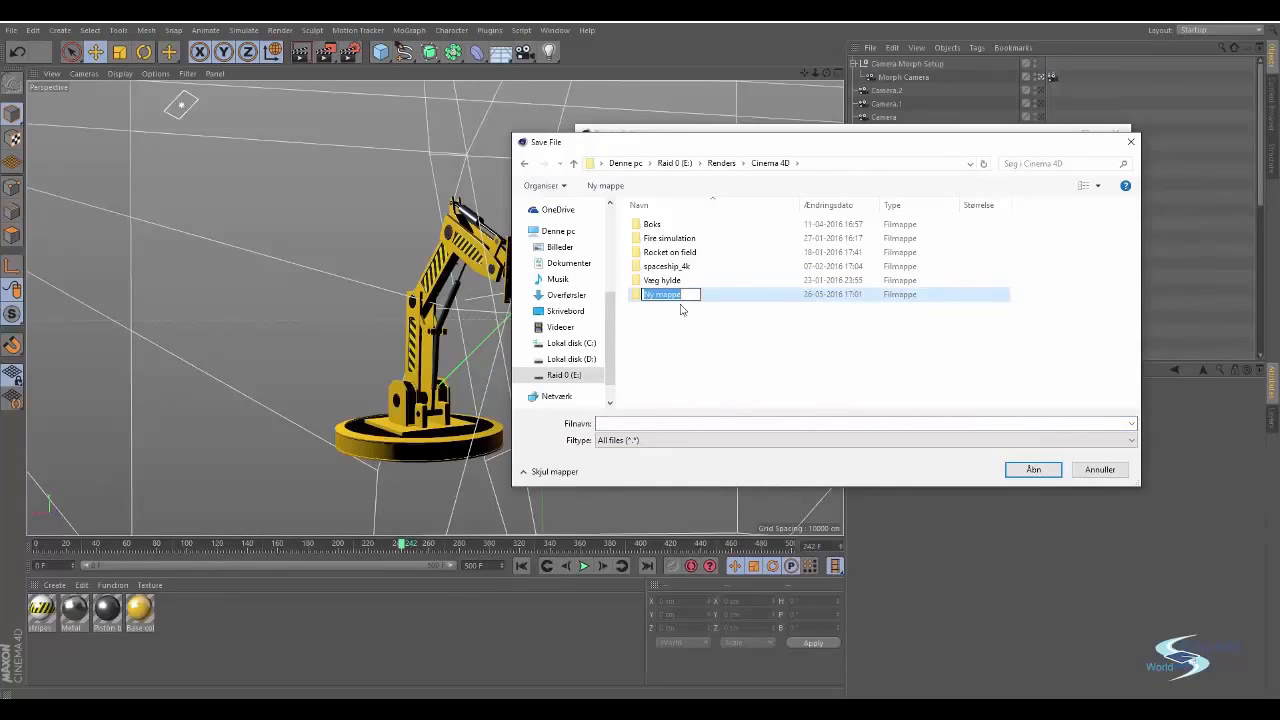
{"action": "type", "text": "Robotic arm"}
{"action": "key", "text": "Return"}
Set the render output file to robotic_arm inside the "Robotic arm" folder
{"action": "double_click", "coordinate": [670, 253]}
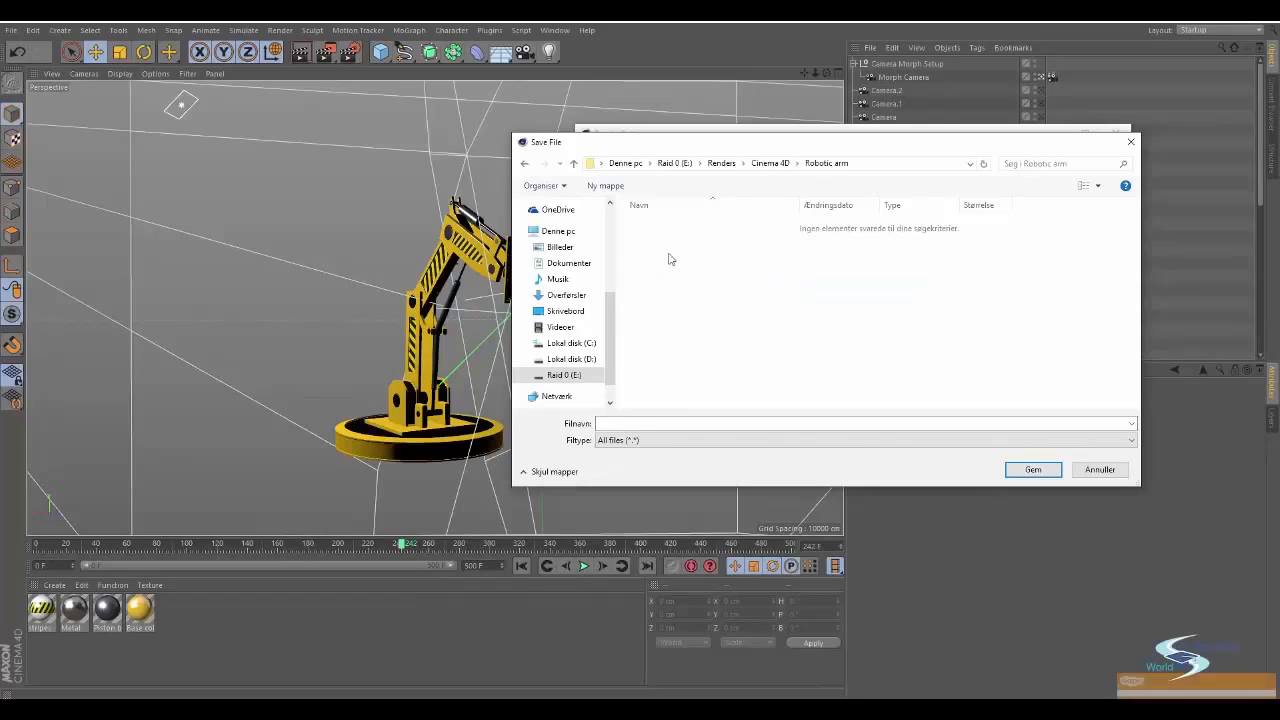
{"action": "left_click", "coordinate": [658, 427]}
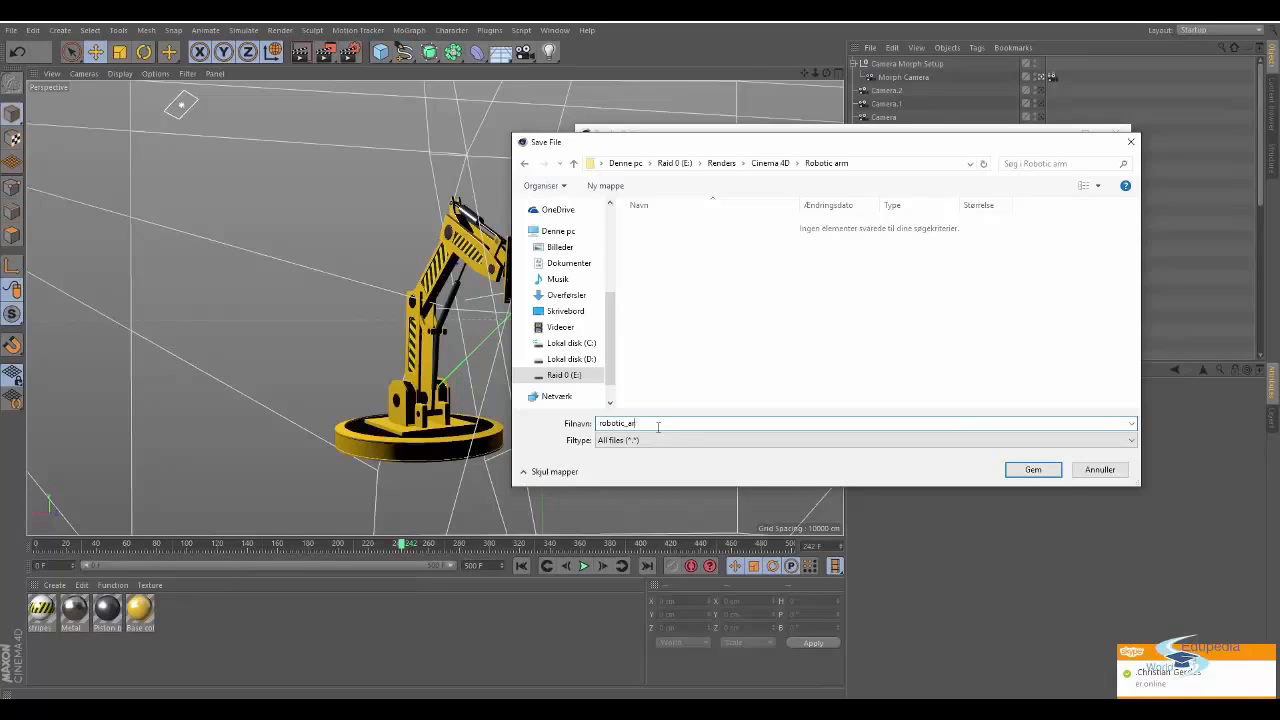
{"action": "key", "text": "Return"}
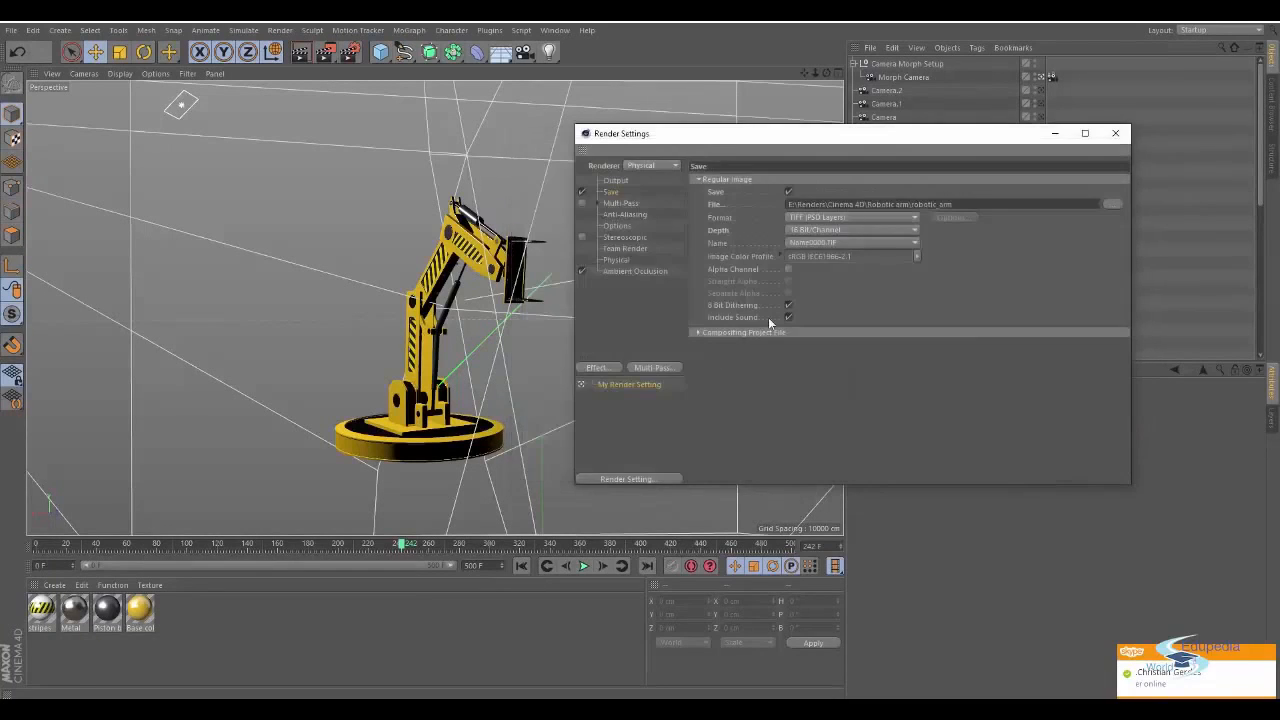
Save the regular image as JPEG with 8 Bit/Channel depth and Name0000.TIF naming, and close the render settings
{"action": "left_click", "coordinate": [817, 219]}
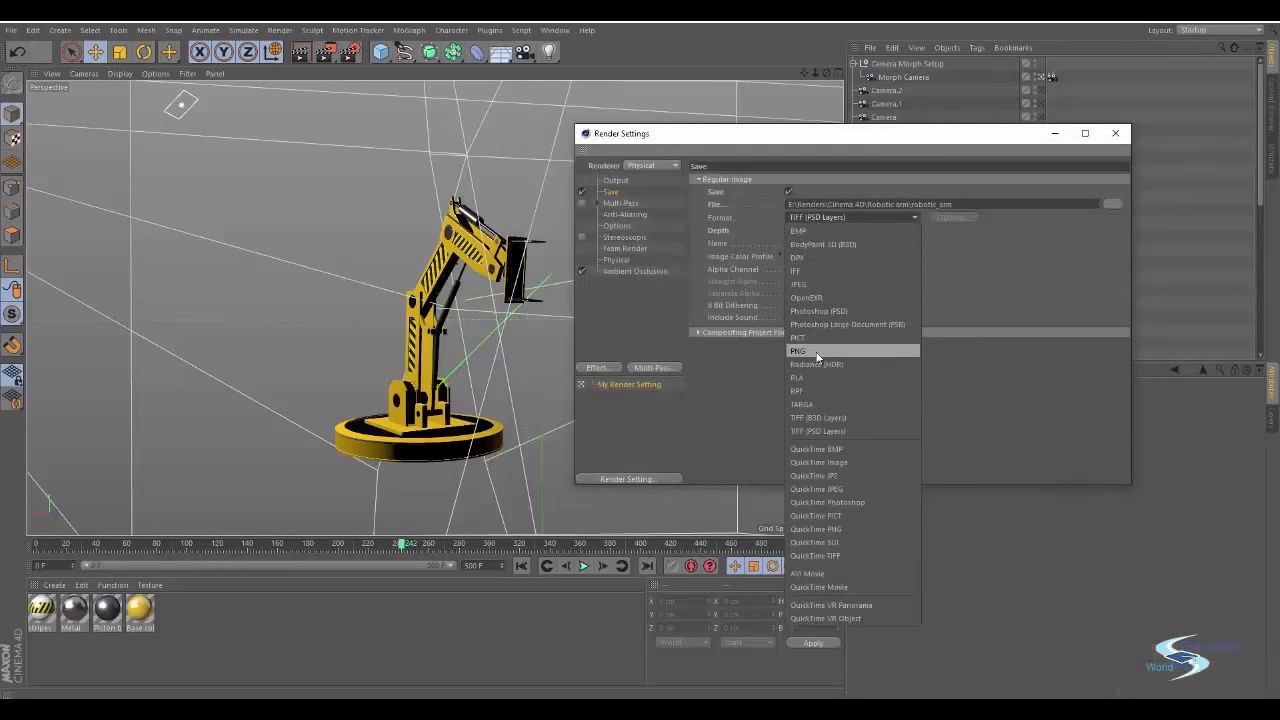
{"action": "left_click", "coordinate": [812, 285]}
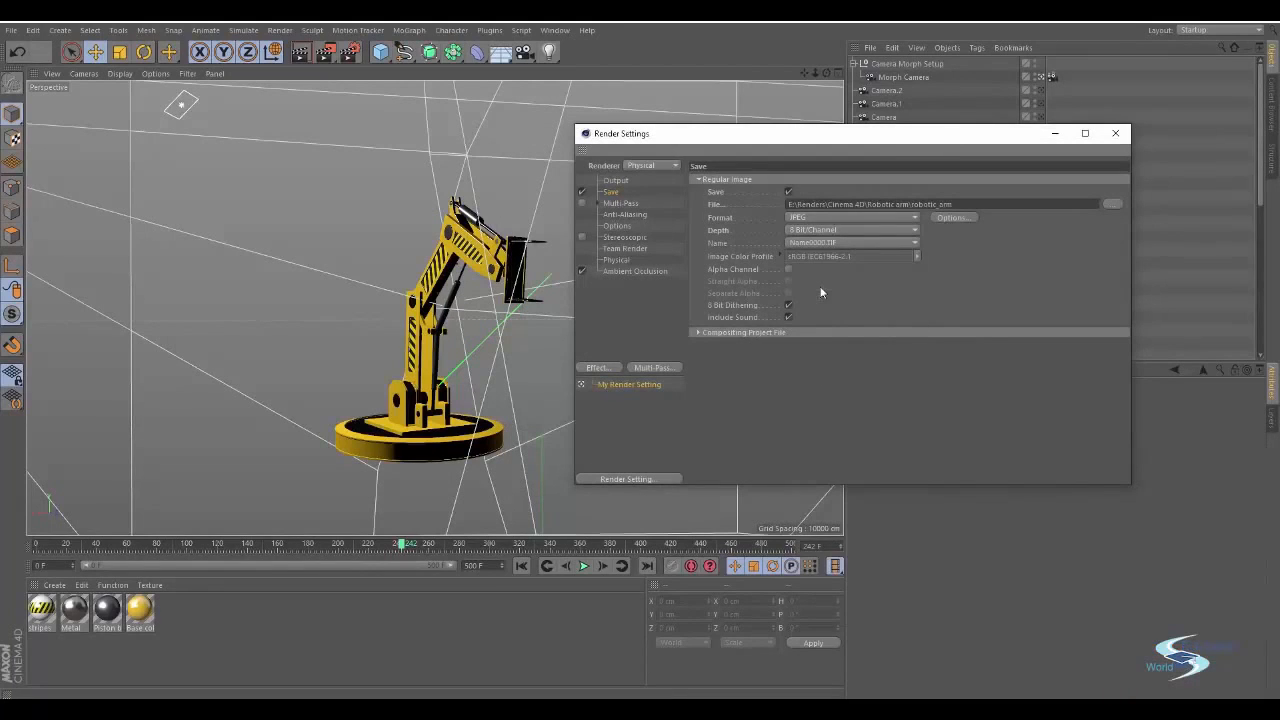
{"action": "left_click", "coordinate": [828, 231]}
{"action": "left_click", "coordinate": [814, 244]}
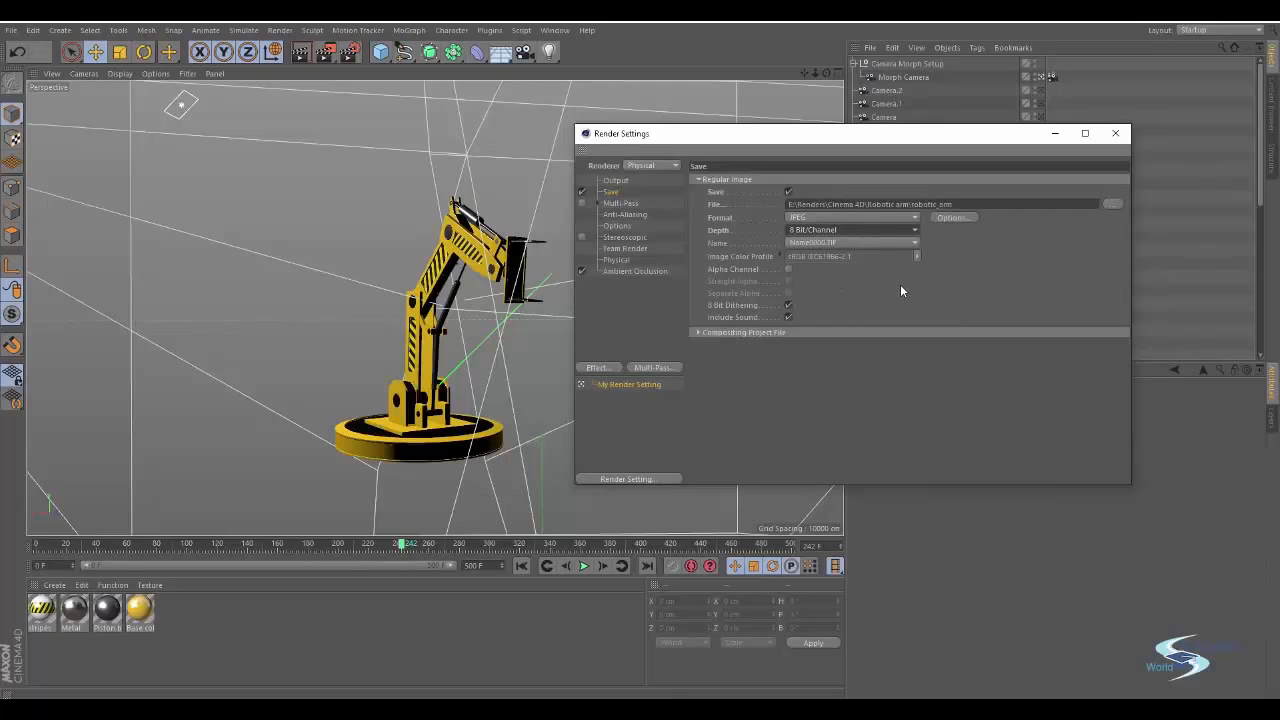
{"action": "left_click", "coordinate": [838, 244]}
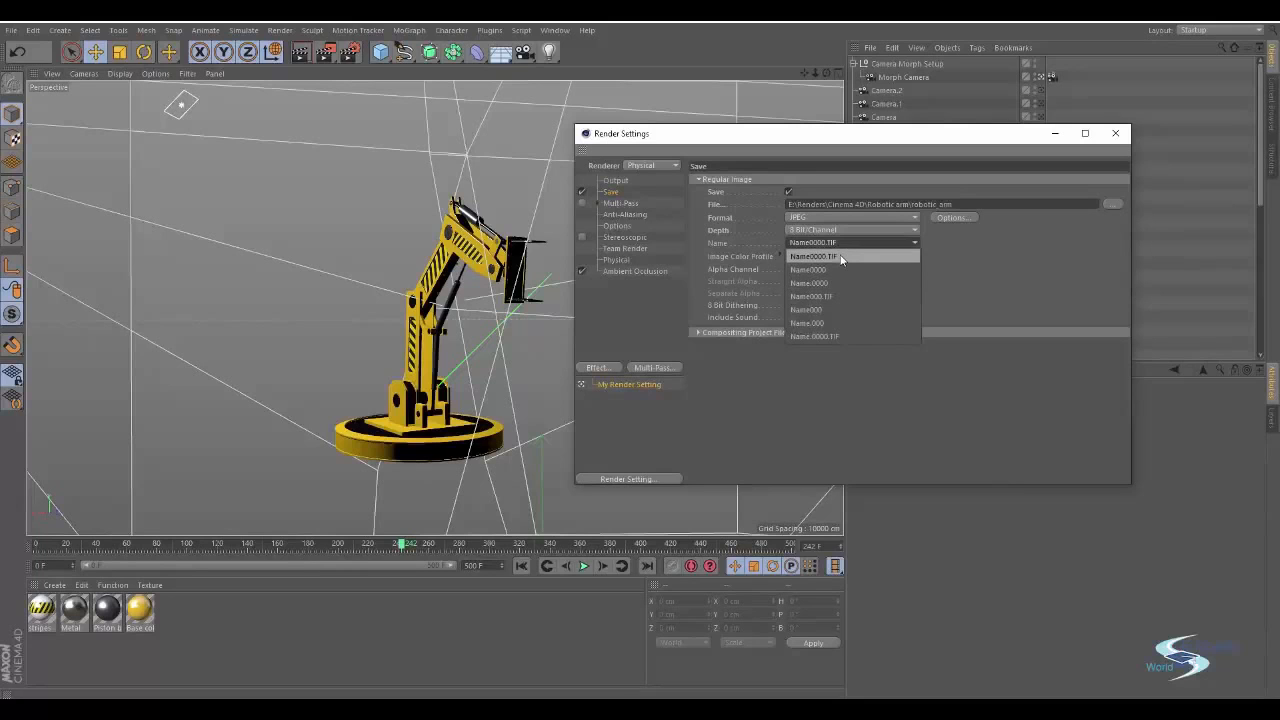
{"action": "left_click", "coordinate": [841, 258]}
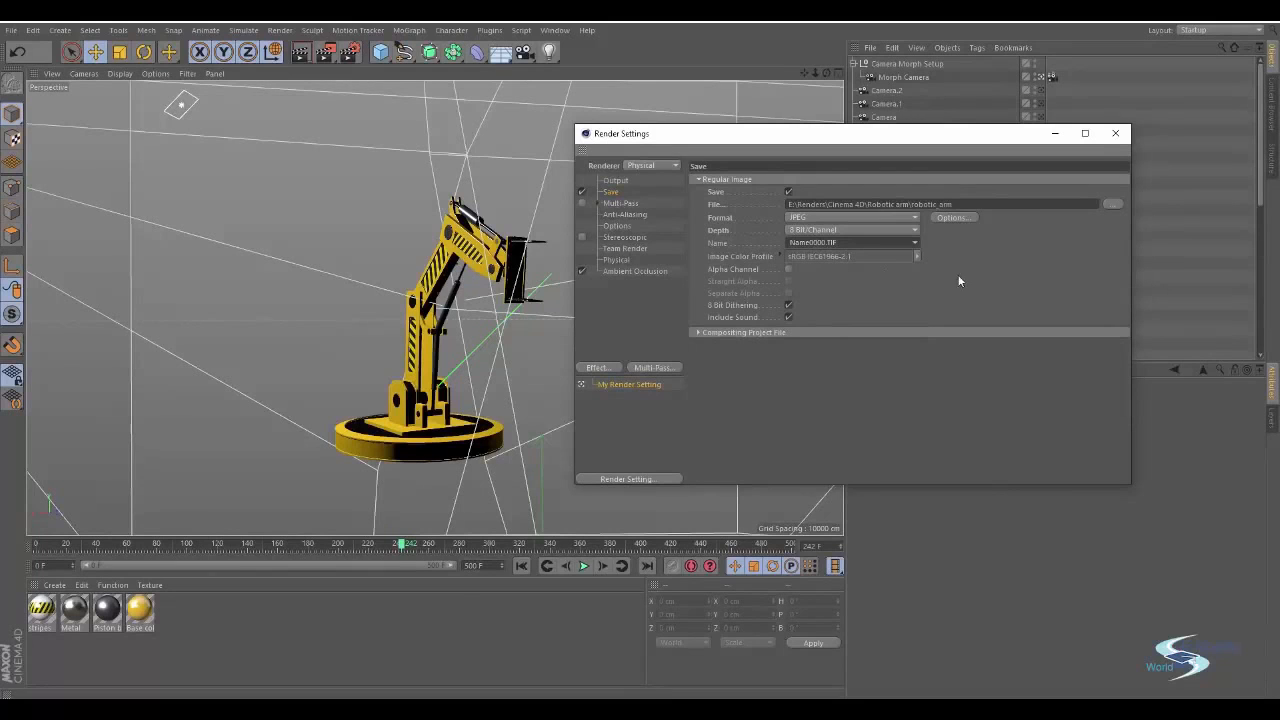
{"action": "left_click_drag", "start_coordinate": [846, 159], "coordinate": [715, 167]}
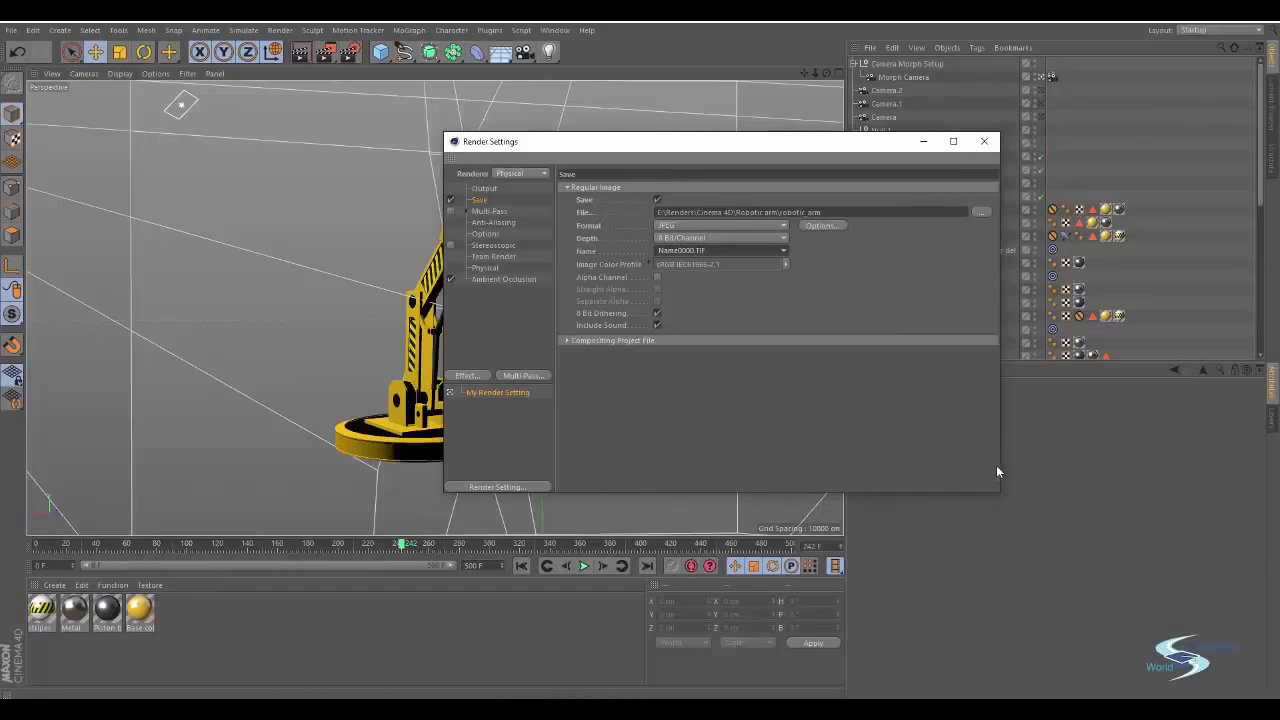
{"action": "left_click", "coordinate": [984, 141]}
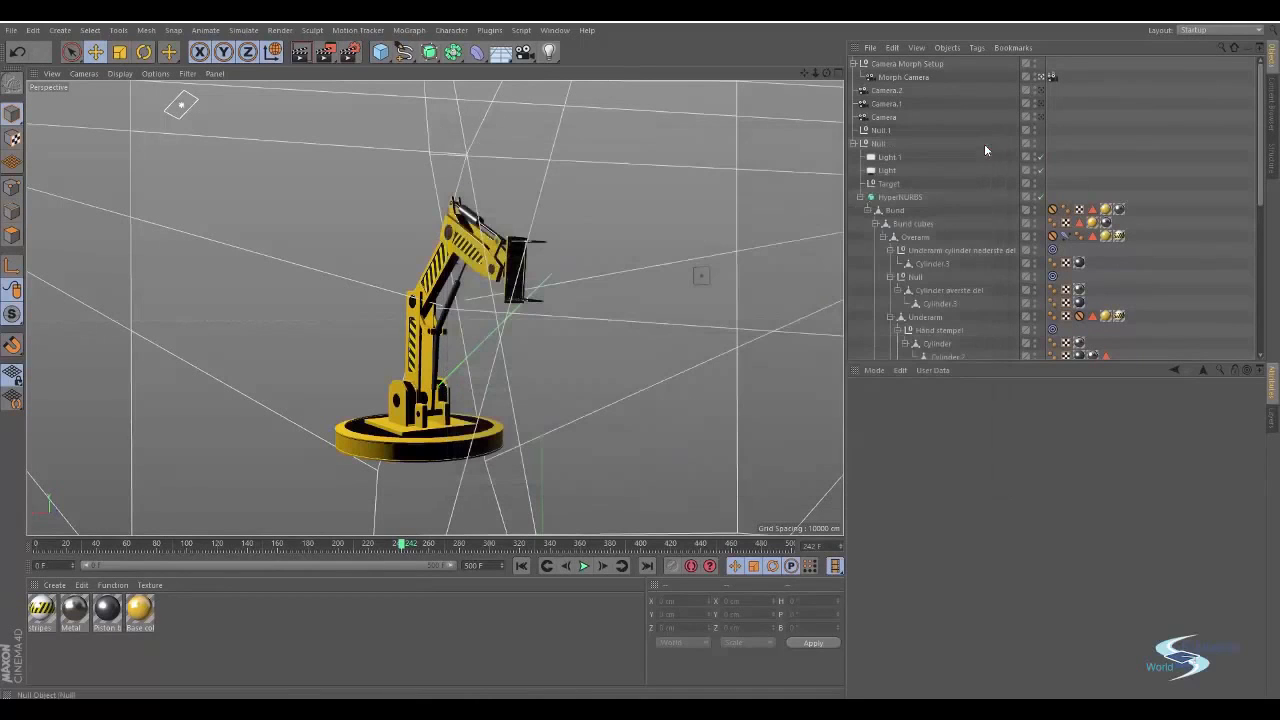
Render the animation to the Picture Viewer and maximize the viewer window
{"action": "left_click", "coordinate": [330, 57]}
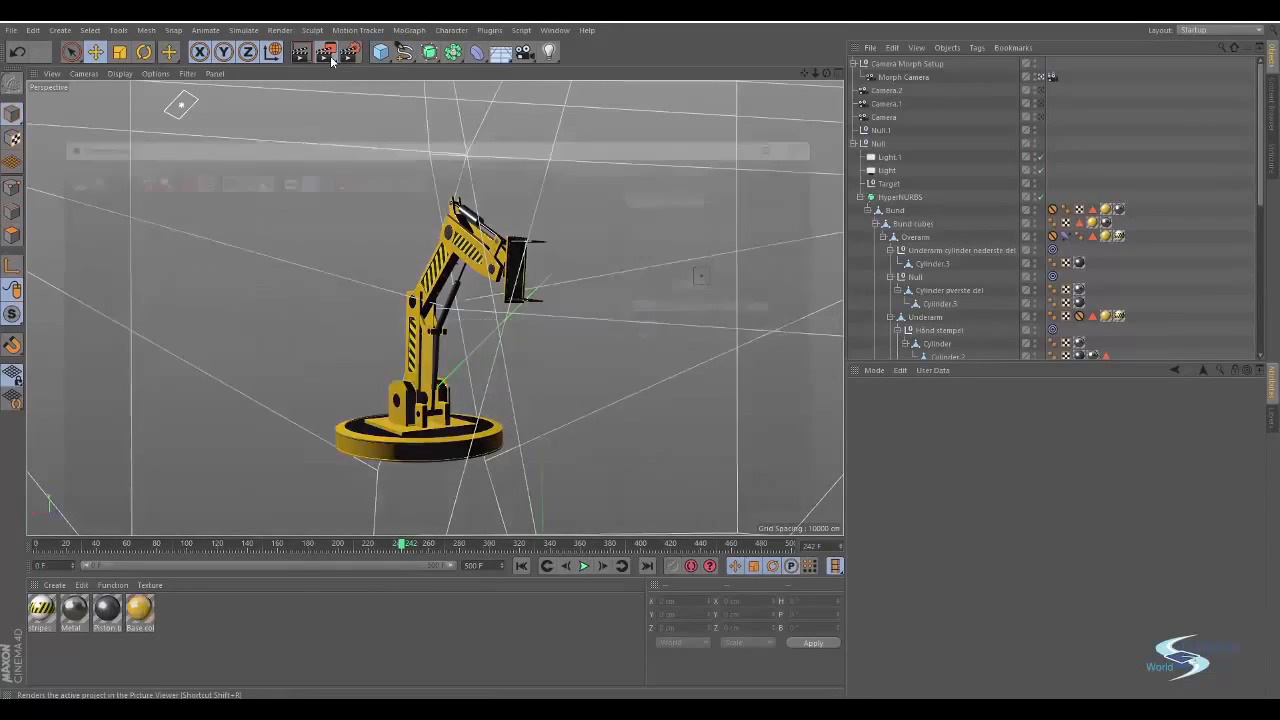
{"action": "double_click", "coordinate": [348, 145]}
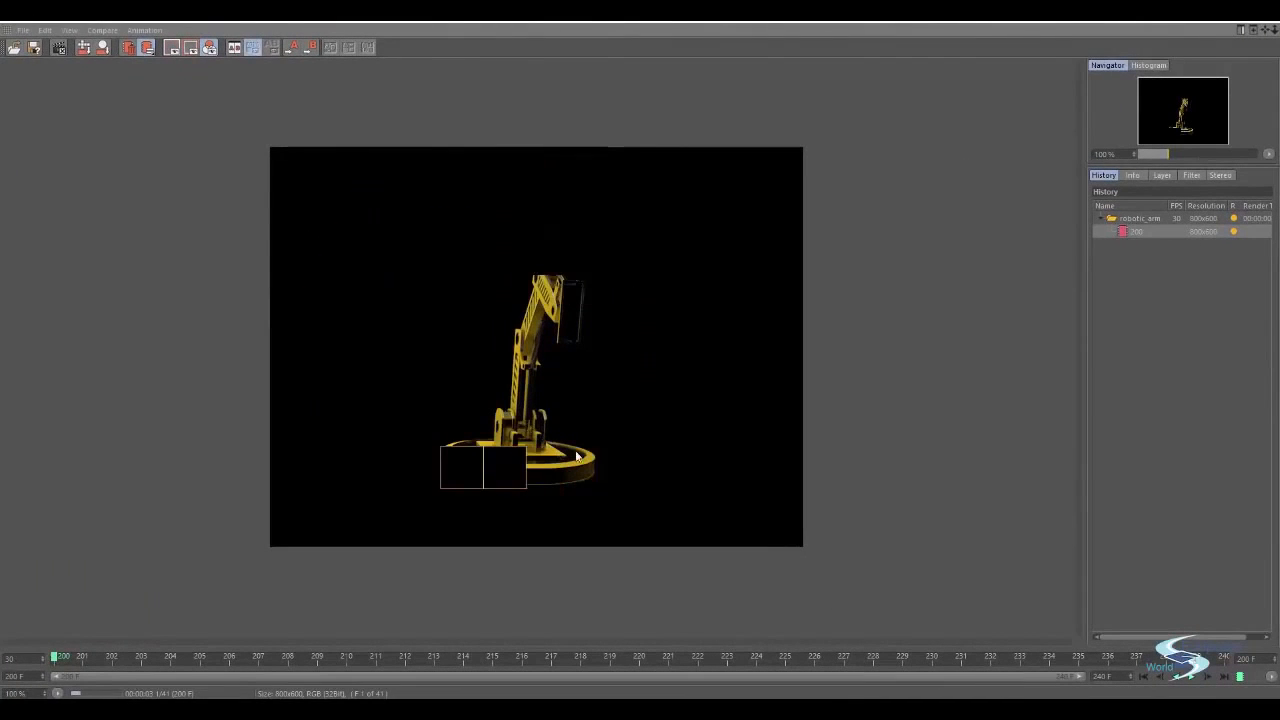
{"action": "double_click", "coordinate": [184, 27]}
{"action": "left_click_drag", "start_coordinate": [184, 27], "coordinate": [426, 135]}
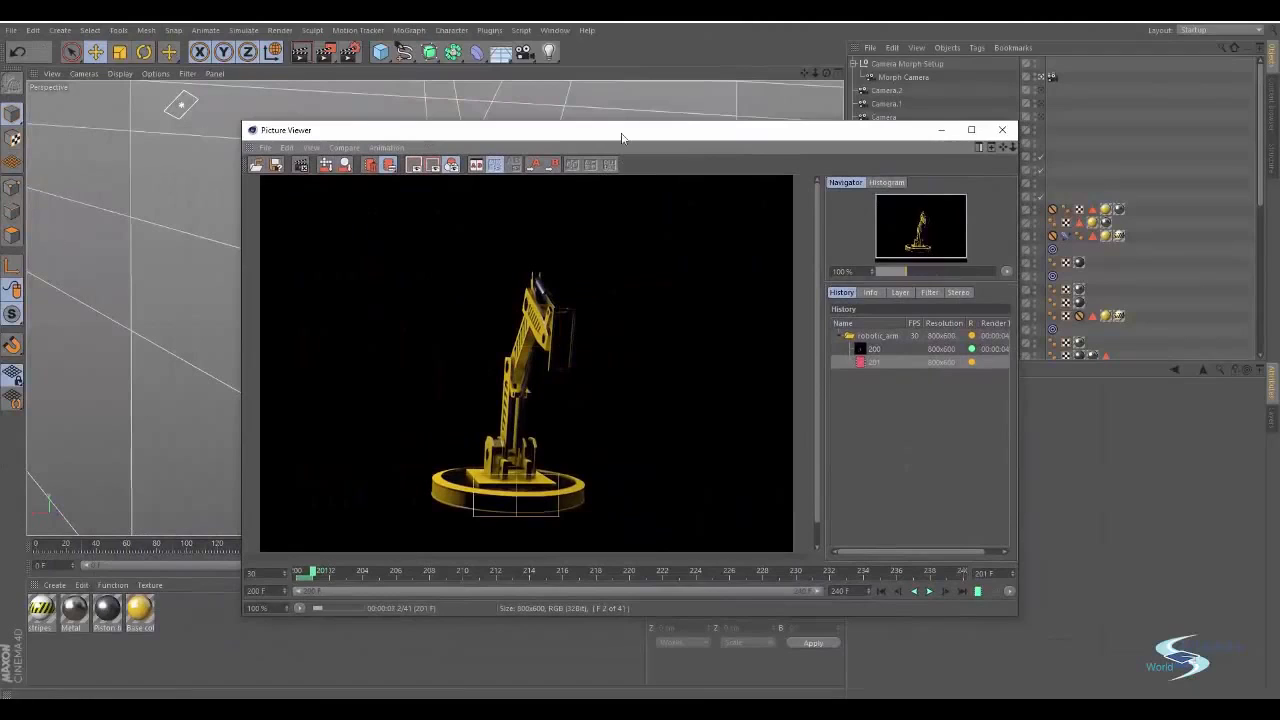
{"action": "double_click", "coordinate": [622, 133]}
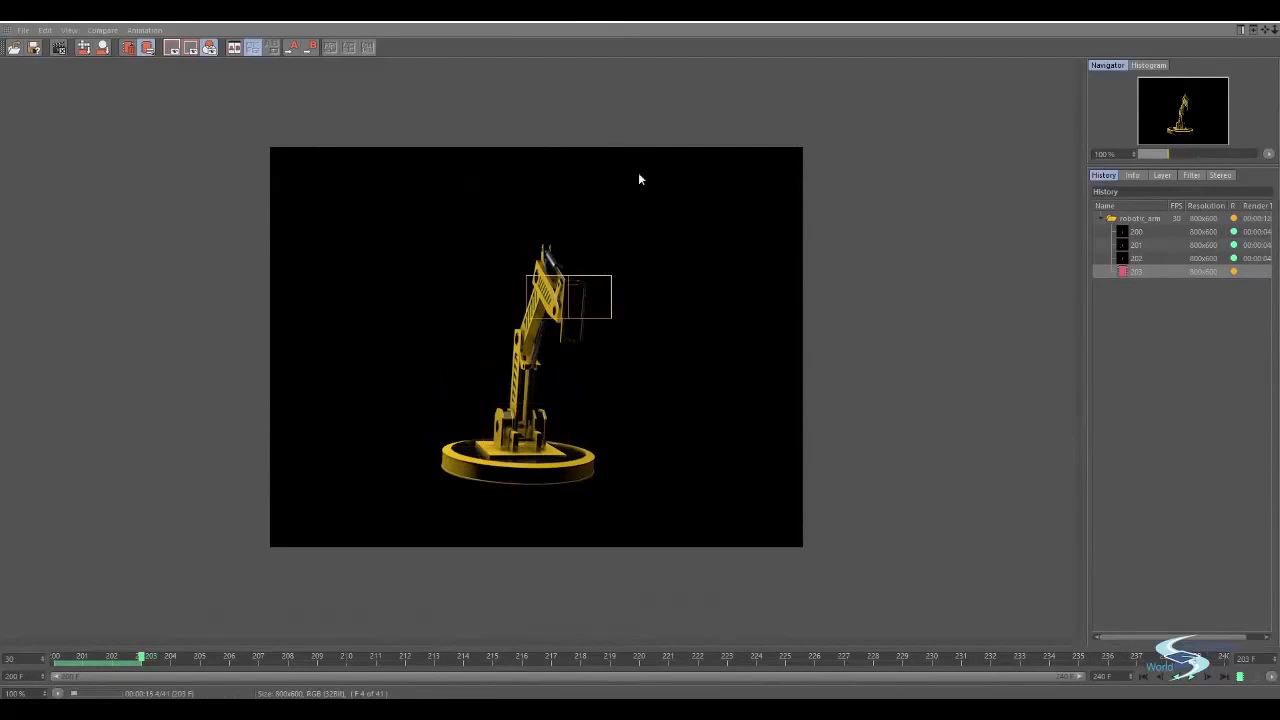
{"action": "left_click_drag", "start_coordinate": [570, 11], "coordinate": [600, 5]}
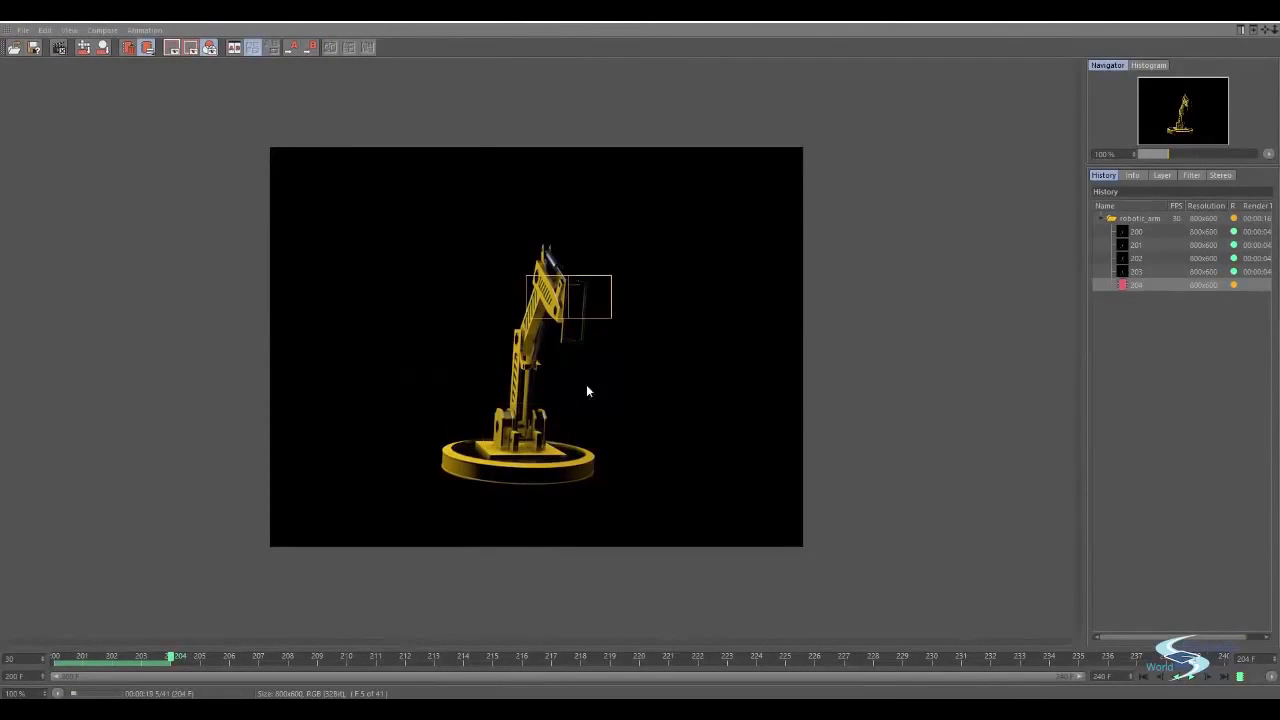
Review the finished frames of the robotic_arm render one by one in the render history, from frame 200 to 206
{"action": "left_click", "coordinate": [1141, 236]}
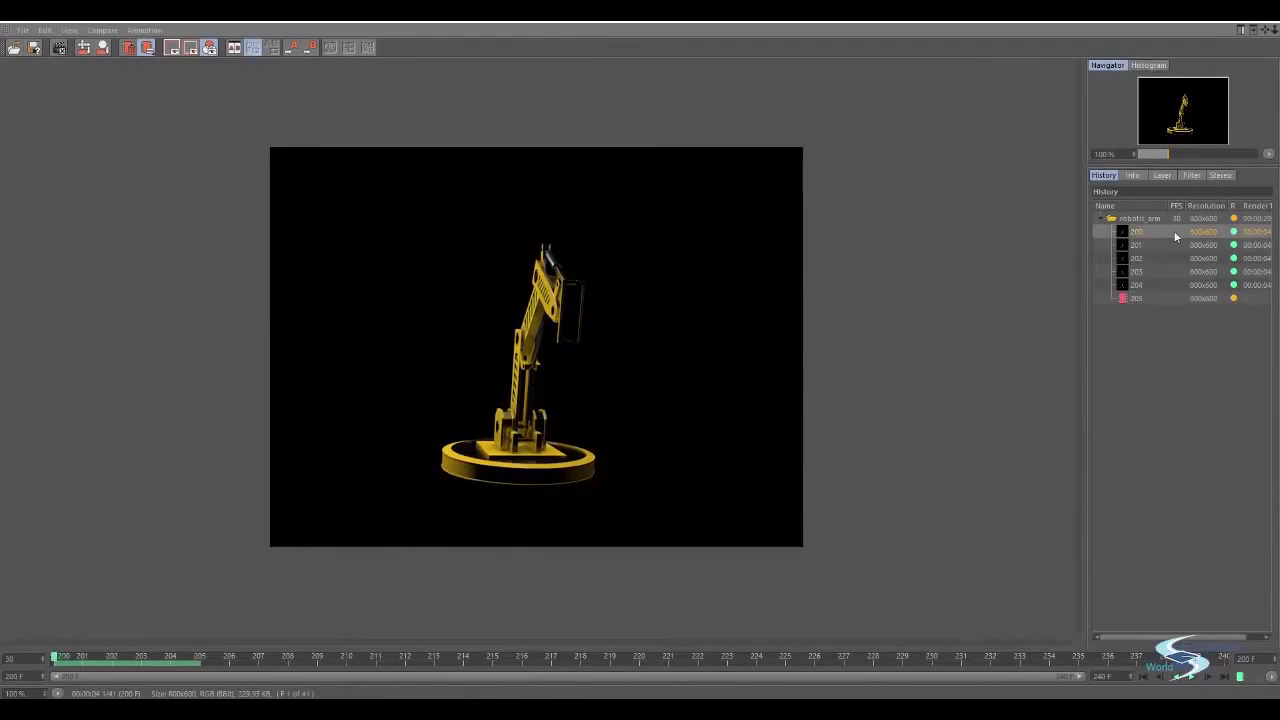
{"action": "left_click", "coordinate": [1102, 216]}
{"action": "left_click", "coordinate": [1102, 216]}
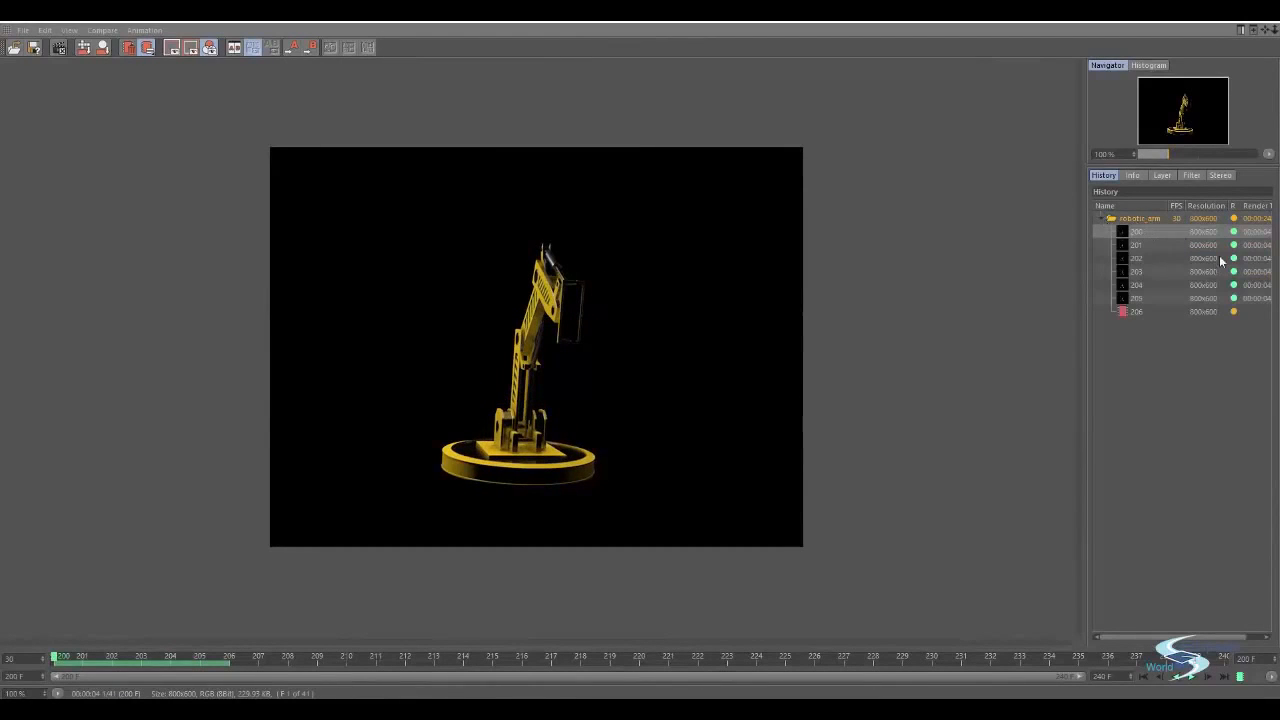
{"action": "left_click", "coordinate": [1143, 245]}
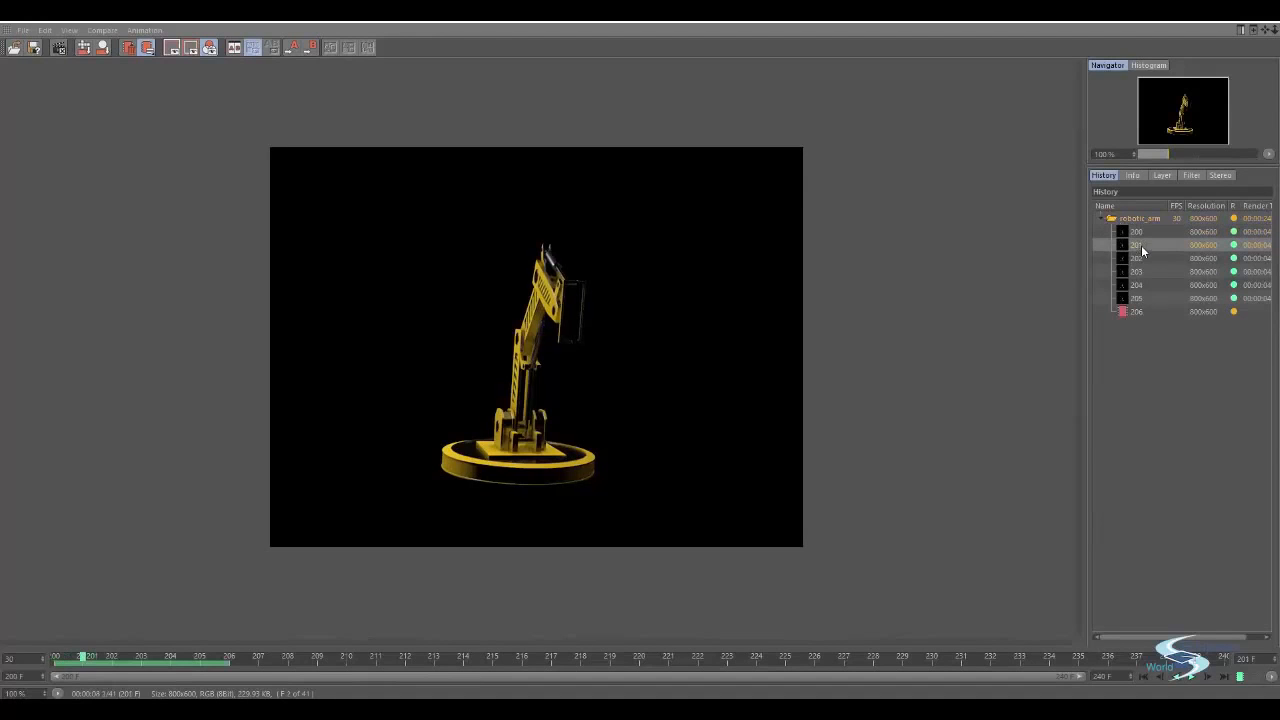
{"action": "left_click", "coordinate": [1143, 258]}
{"action": "left_click", "coordinate": [1143, 271]}
{"action": "left_click", "coordinate": [1143, 285]}
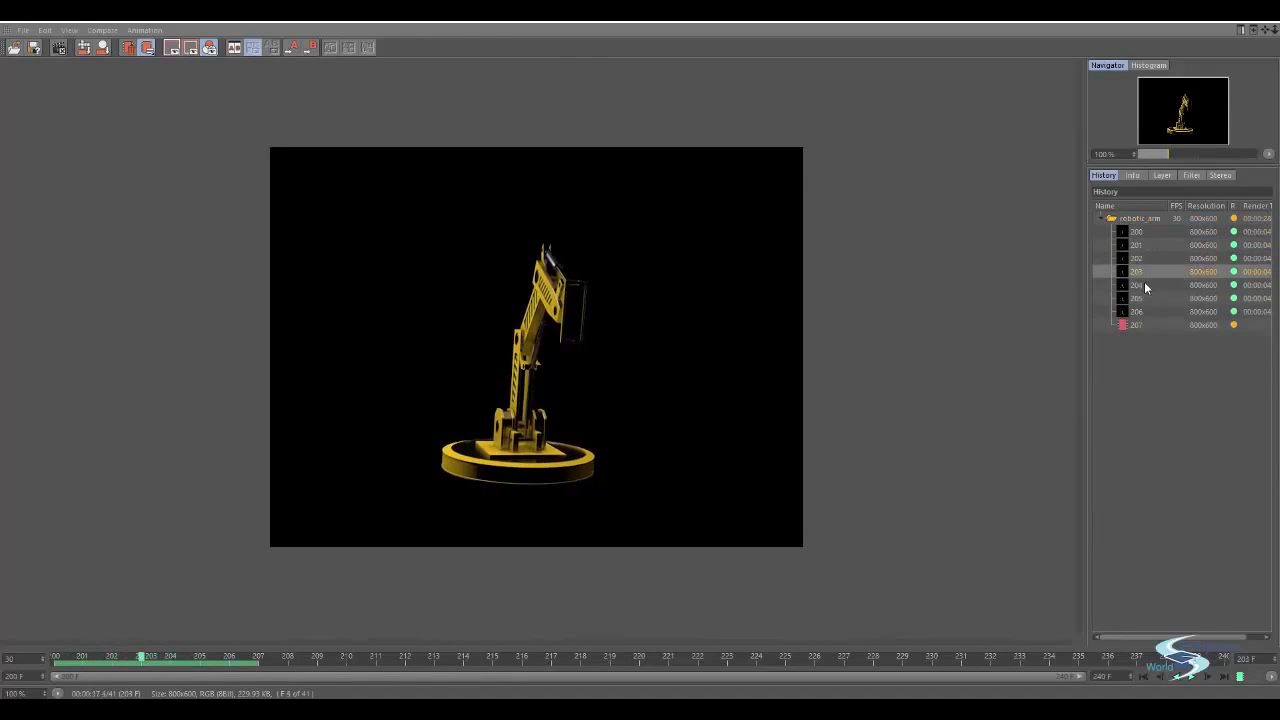
{"action": "left_click", "coordinate": [1143, 311]}
{"action": "left_click", "coordinate": [1143, 298]}
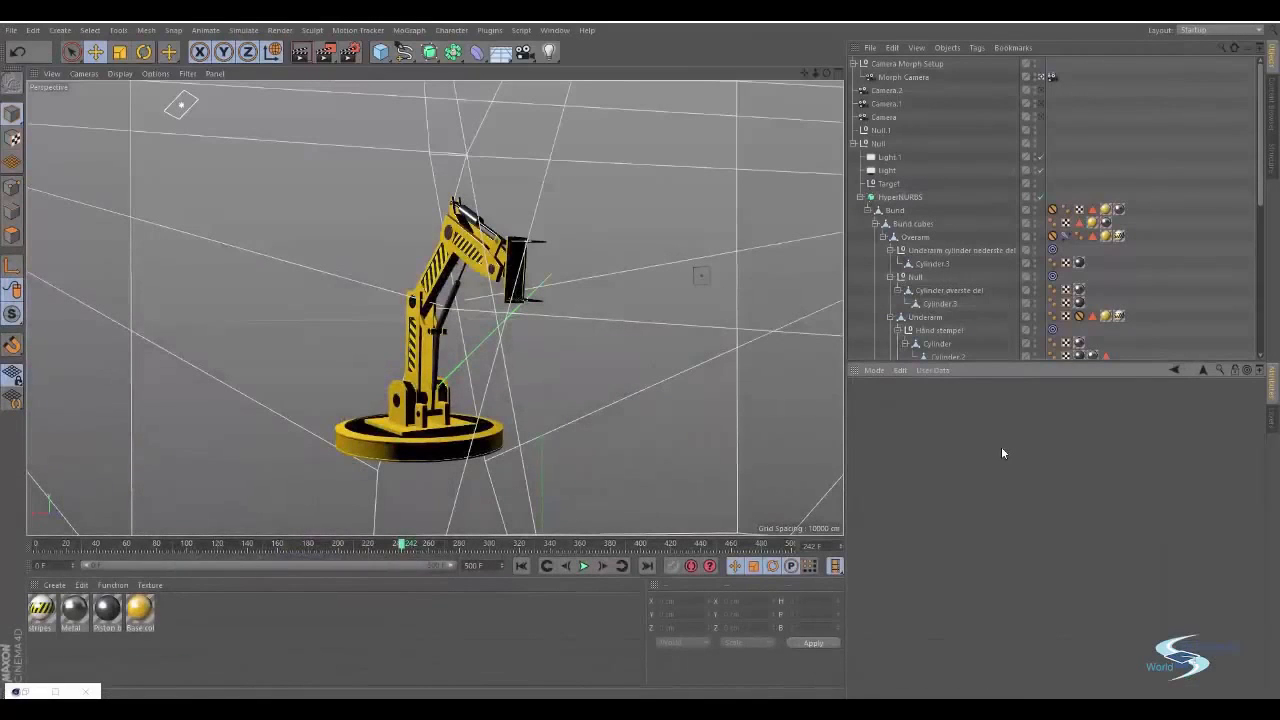
Compare the project's FPS setting with the frame rate in the render output settings
{"action": "key", "text": "ctrl+d"}
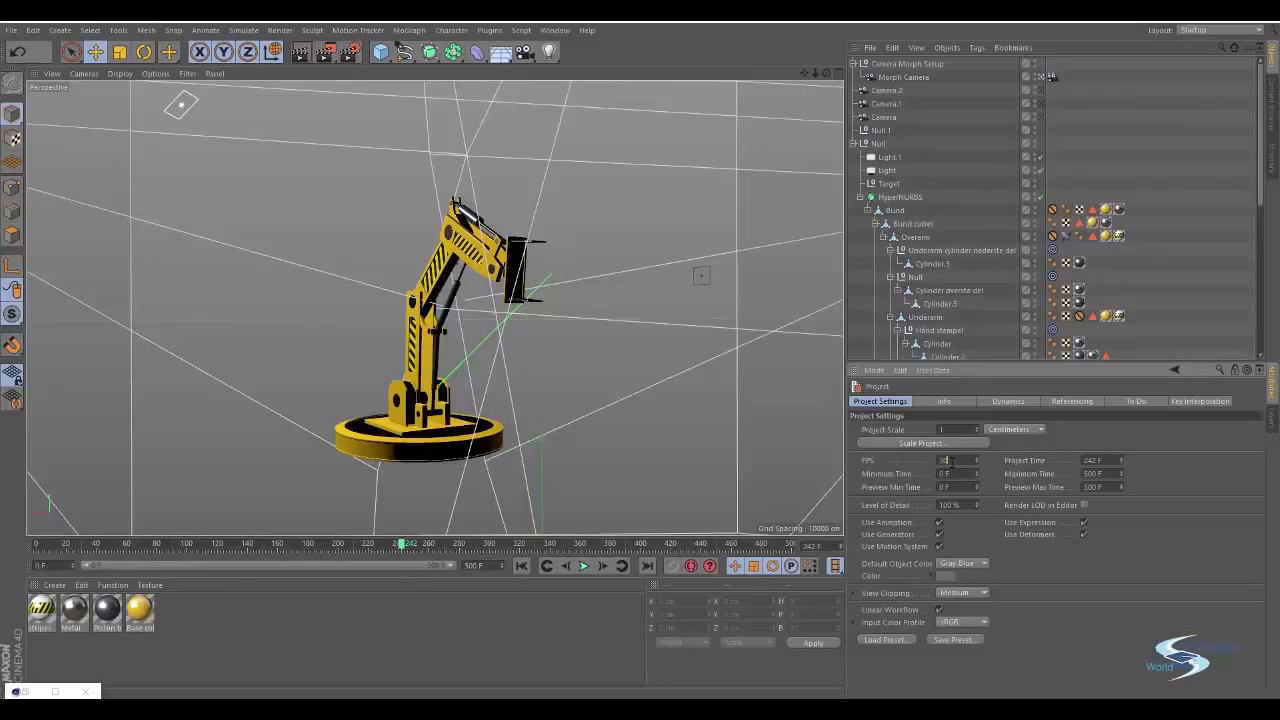
{"action": "left_click", "coordinate": [947, 461]}
{"action": "left_click", "coordinate": [349, 52]}
{"action": "left_click_drag", "start_coordinate": [565, 150], "coordinate": [418, 124]}
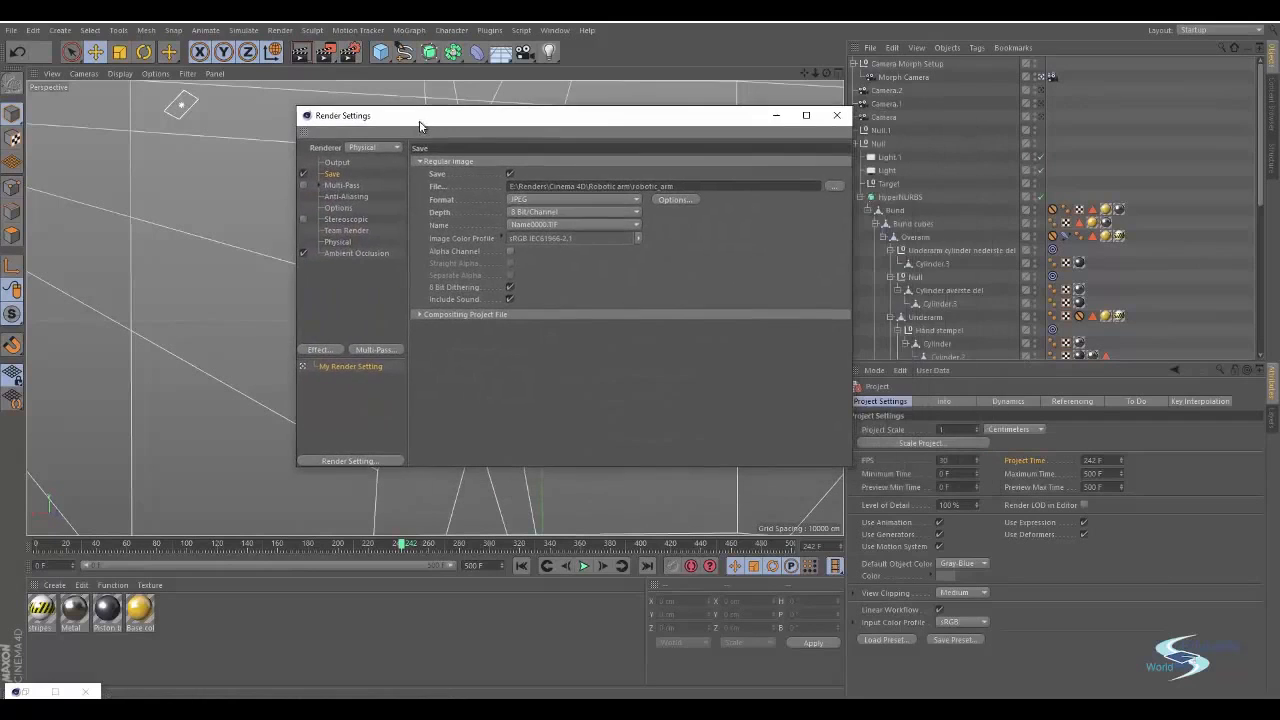
{"action": "left_click", "coordinate": [337, 163]}
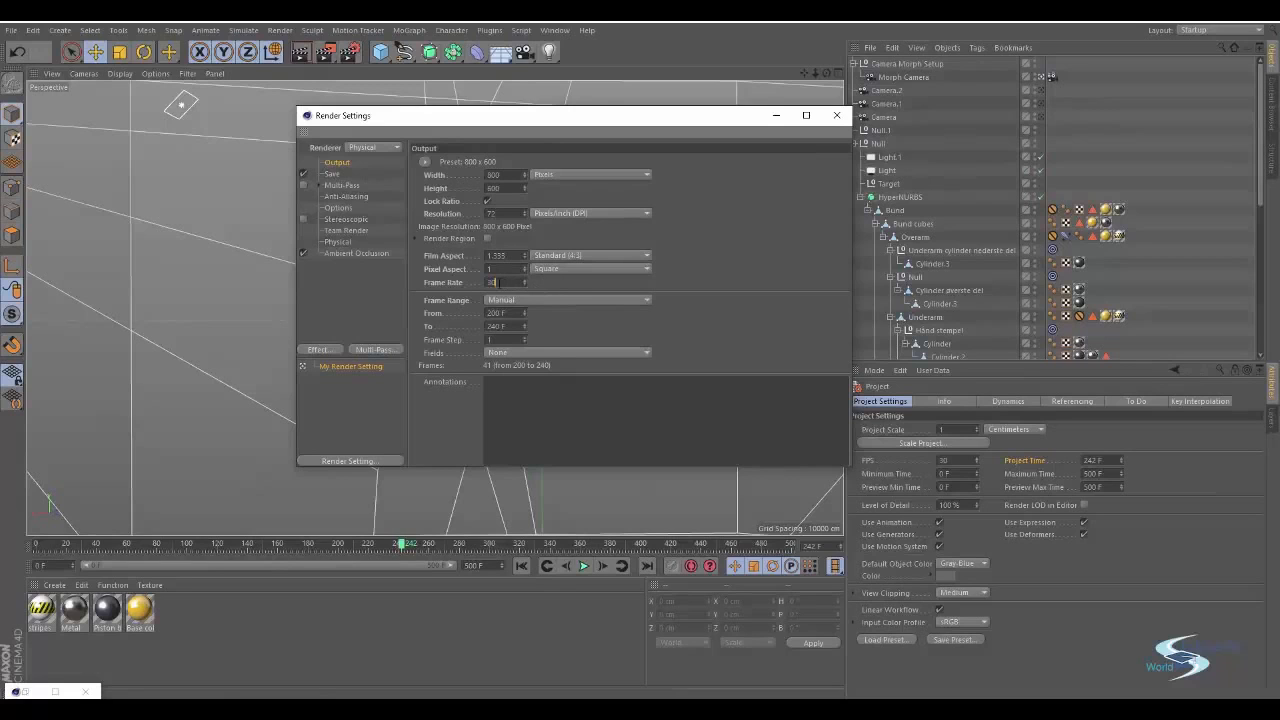
{"action": "left_click", "coordinate": [943, 460]}
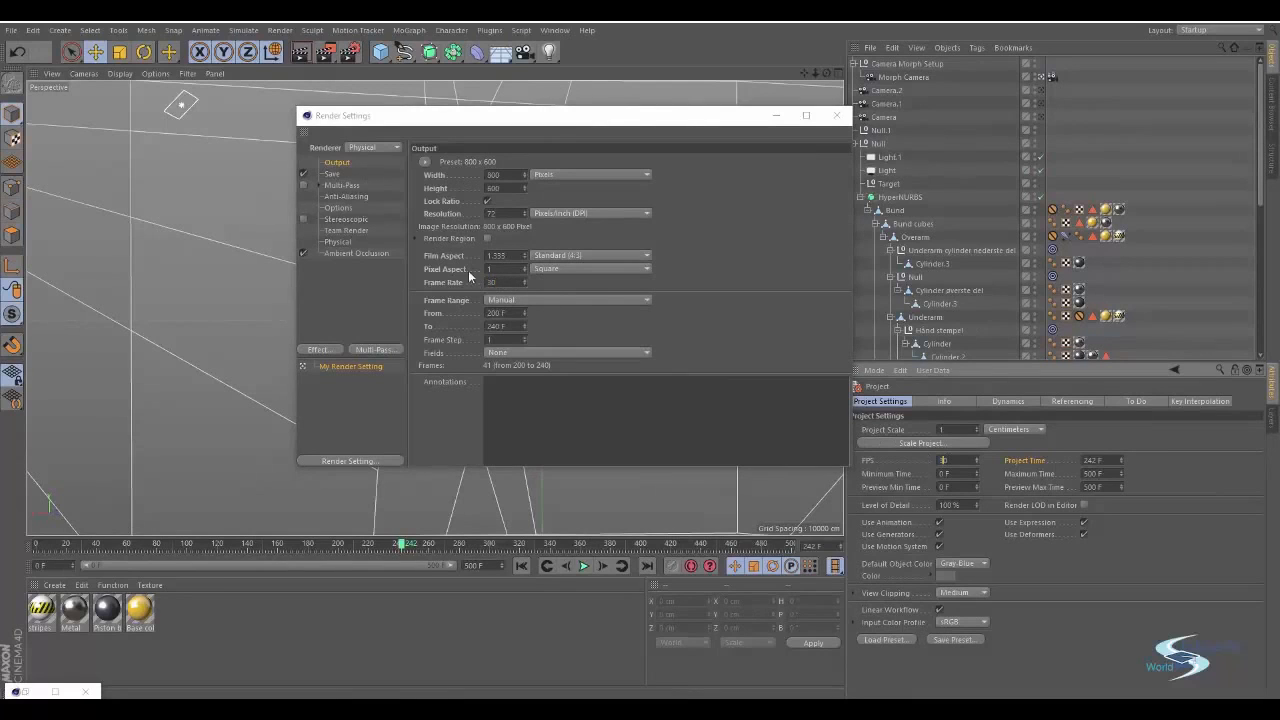
{"action": "left_click", "coordinate": [506, 289]}
{"action": "left_click", "coordinate": [945, 460]}
{"action": "left_click", "coordinate": [502, 283]}
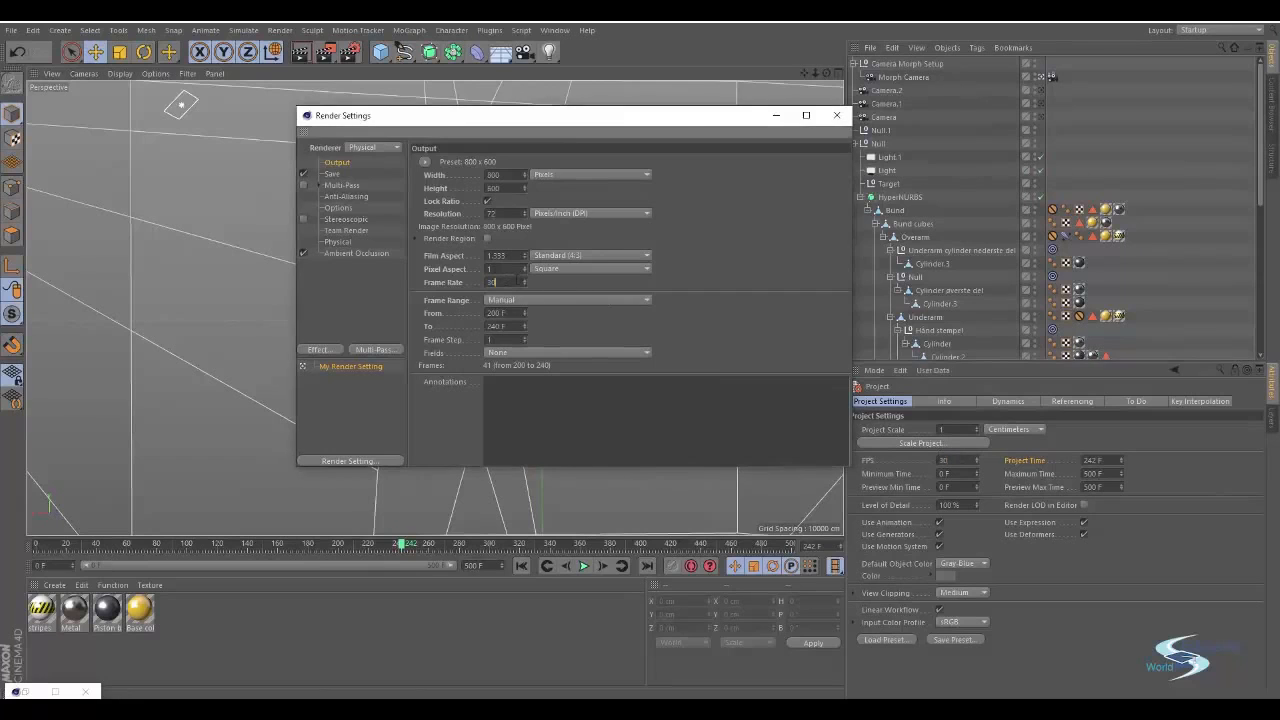
{"action": "left_click", "coordinate": [837, 116]}
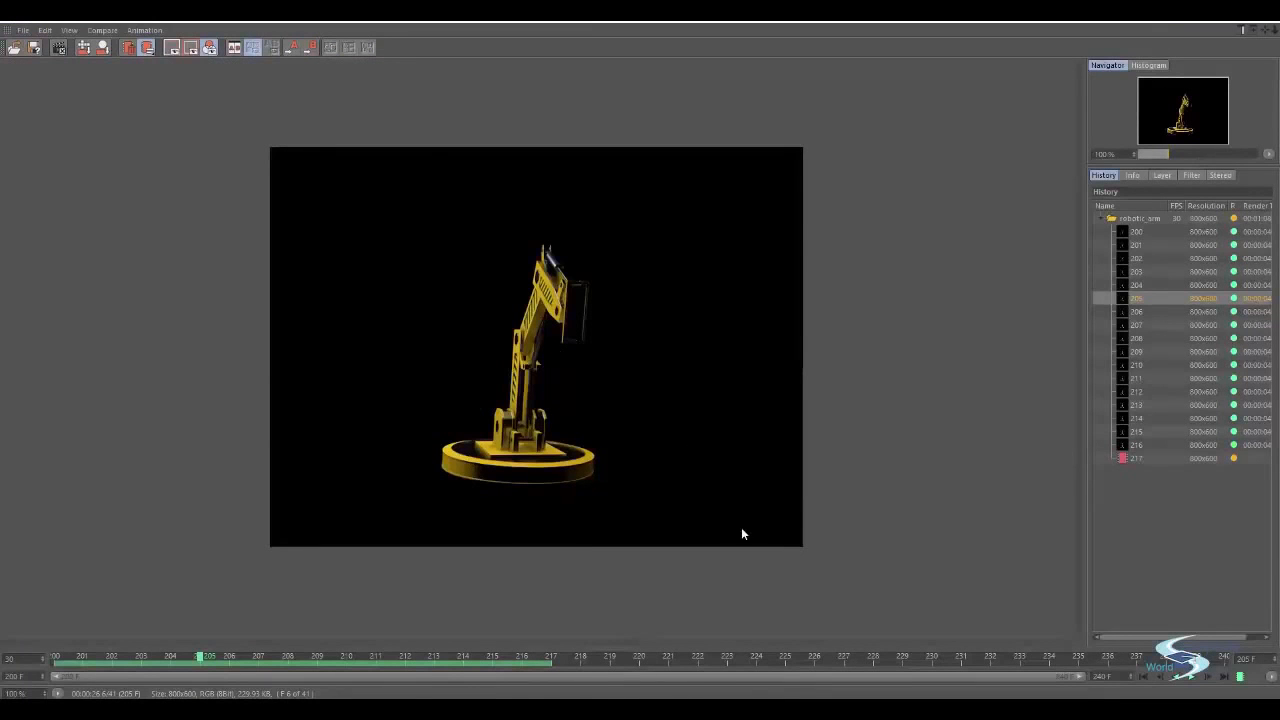
Scrub through the rendered frames, inspect the robot arm up close, and play the sequence from its first frame
{"action": "left_click_drag", "start_coordinate": [203, 657], "coordinate": [552, 656]}
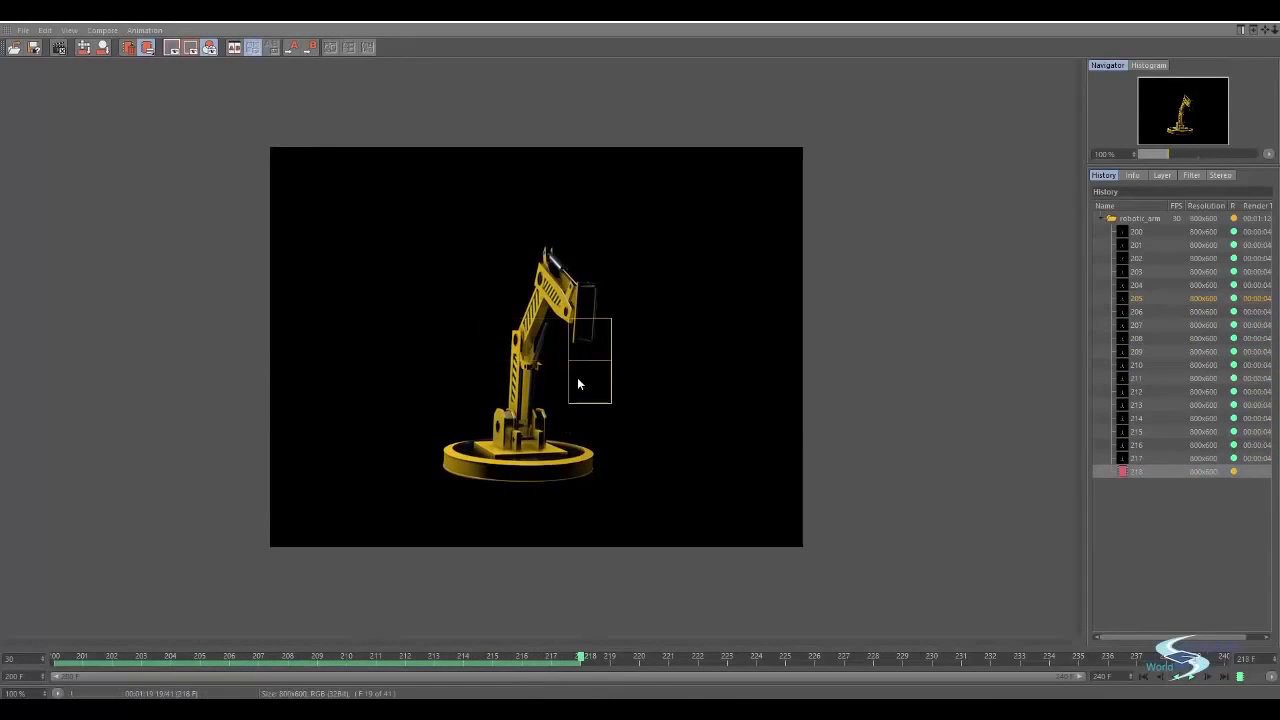
{"action": "scroll", "coordinate": [580, 377], "scroll_direction": "up", "scroll_amount": 6}
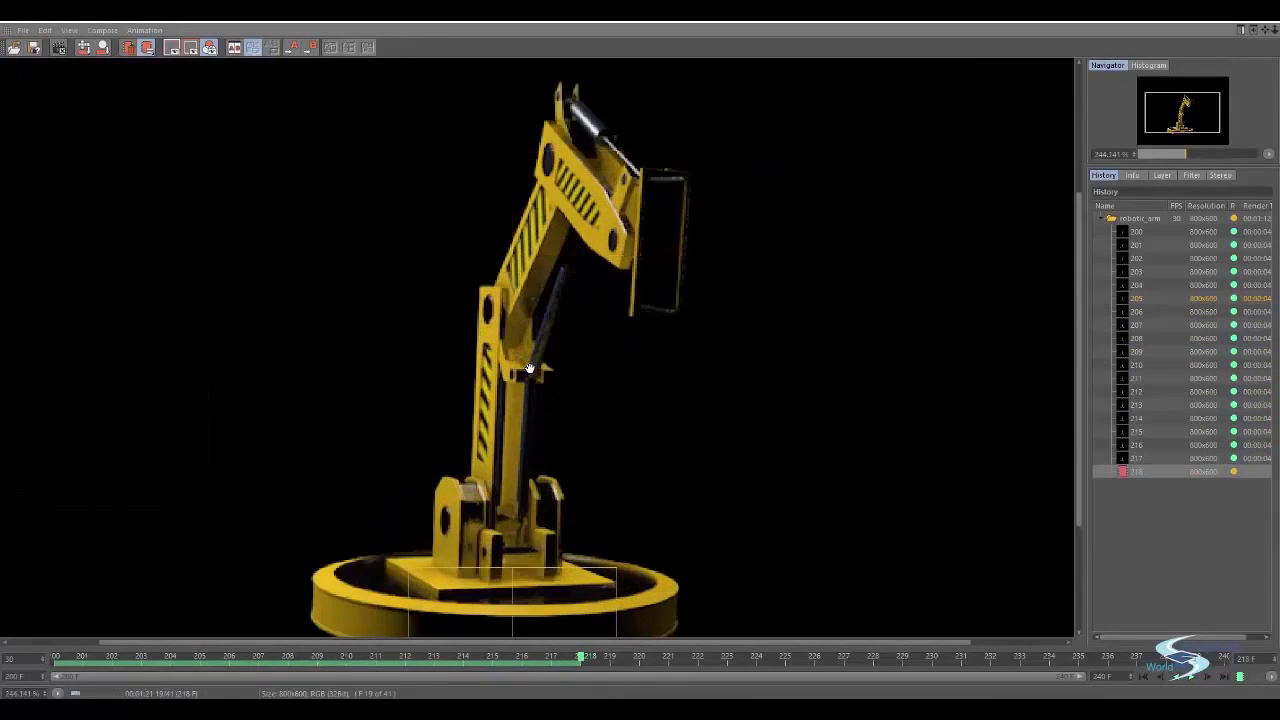
{"action": "scroll", "coordinate": [530, 368], "scroll_direction": "down", "scroll_amount": 5}
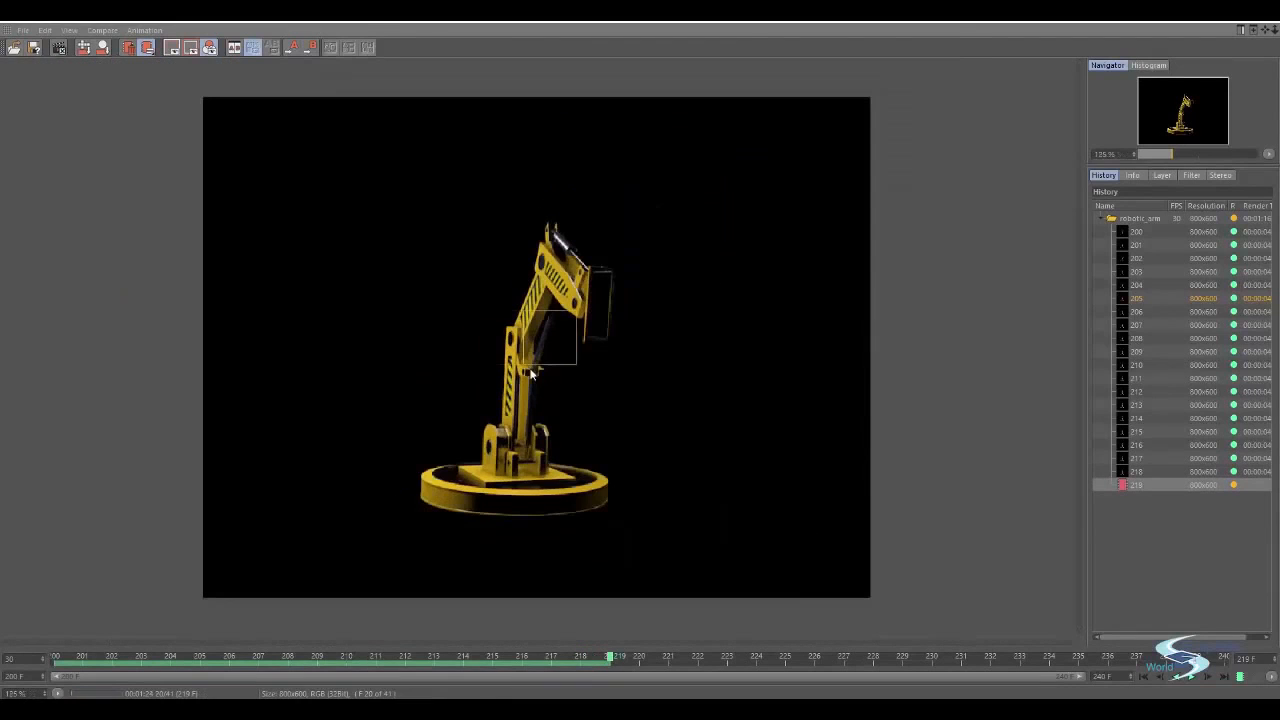
{"action": "left_click", "coordinate": [1146, 679]}
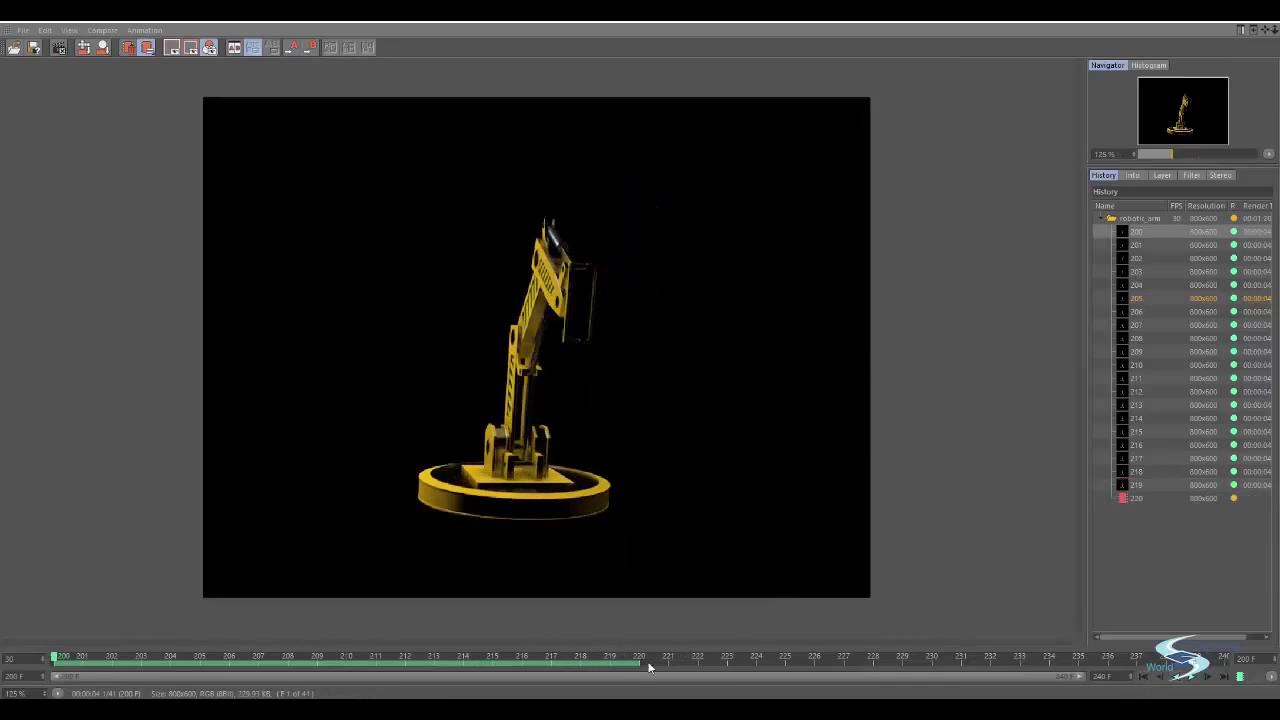
{"action": "left_click", "coordinate": [1192, 678]}
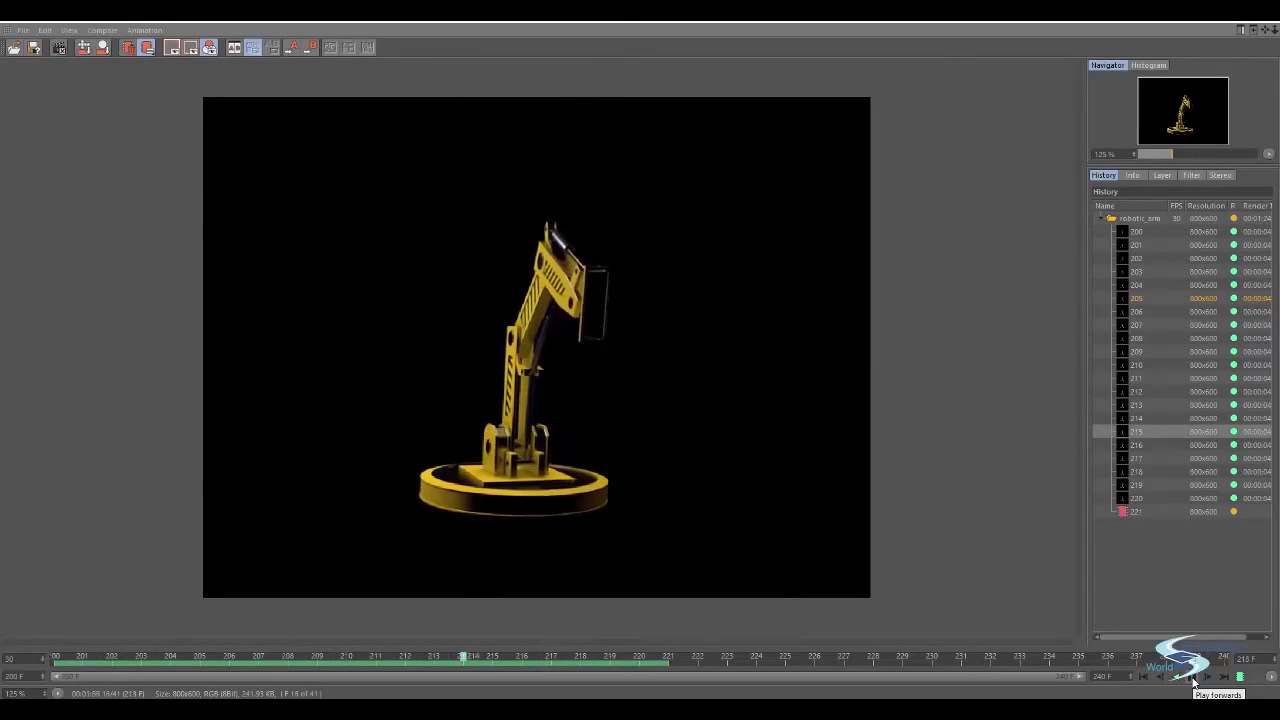
Scrub back through the rendered frames and reduce the Picture Viewer to a smaller floating window over the scene
{"action": "left_click_drag", "start_coordinate": [580, 660], "coordinate": [77, 630]}
{"action": "scroll", "coordinate": [558, 446], "scroll_direction": "down", "scroll_amount": 1}
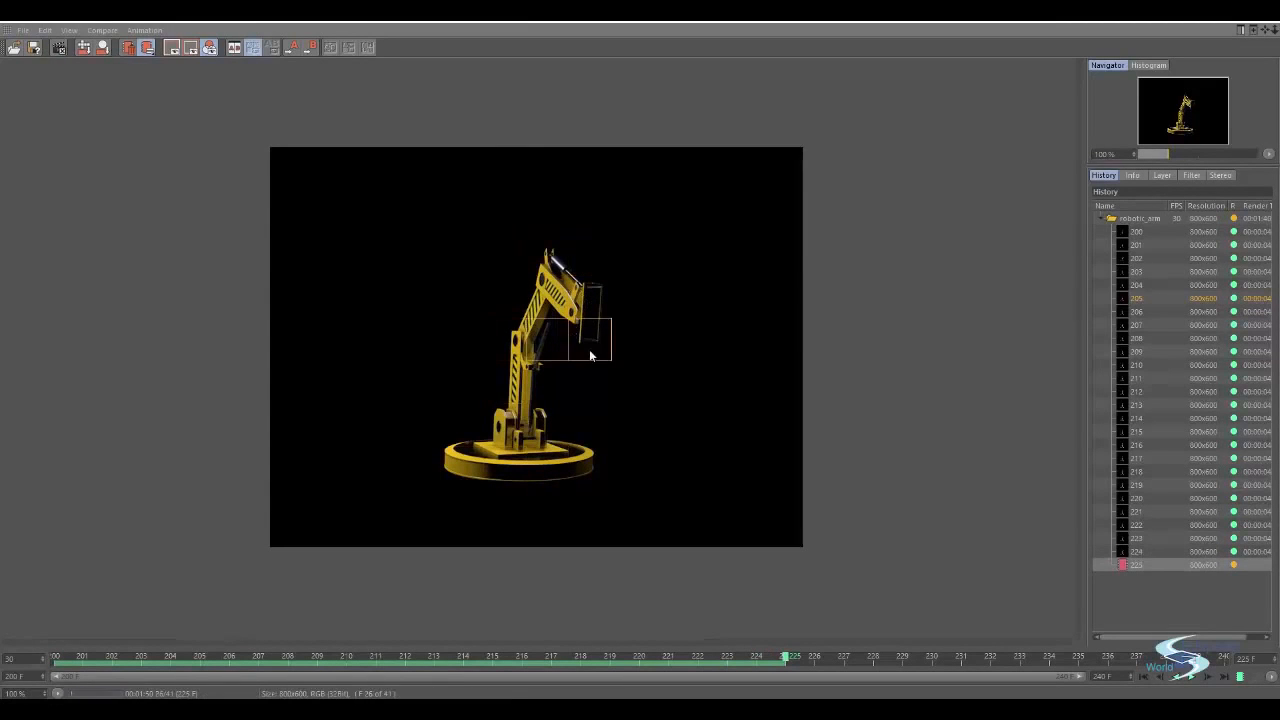
{"action": "left_click_drag", "start_coordinate": [459, 24], "coordinate": [502, 112]}
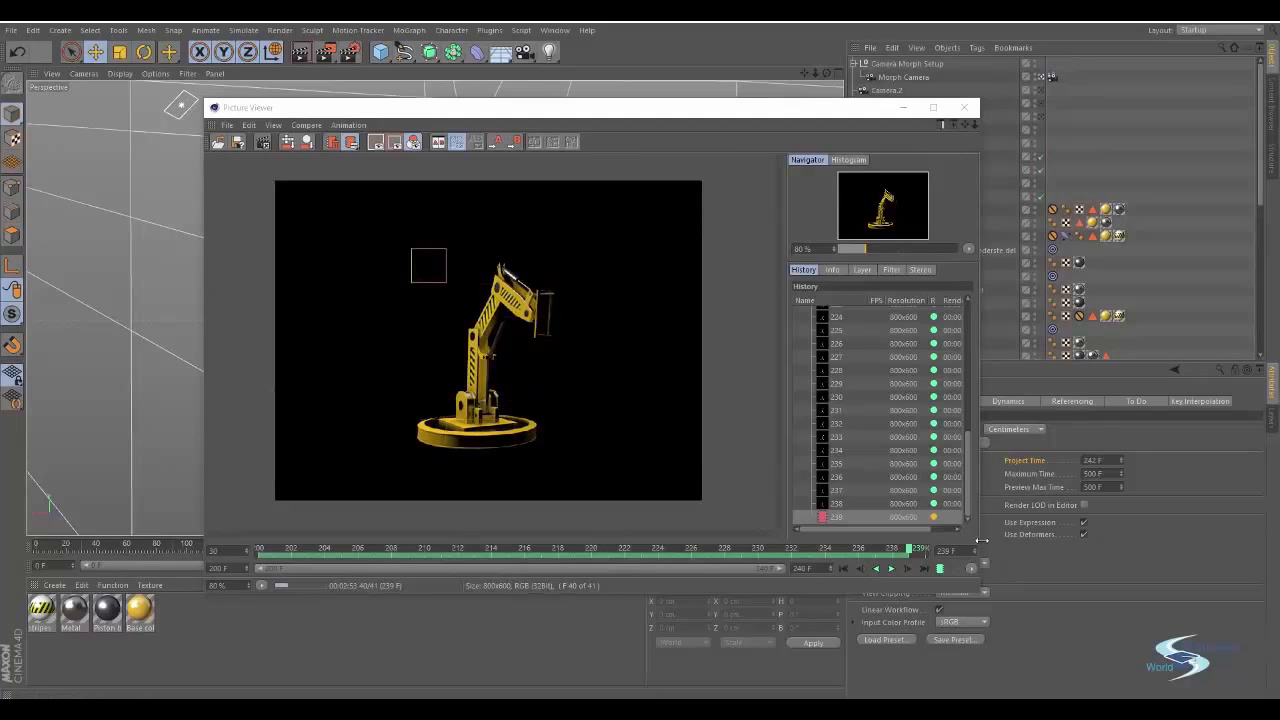
{"action": "mouse_move", "coordinate": [982, 540]}
{"action": "left_mouse_down"}
{"action": "mouse_move", "coordinate": [1120, 525]}
{"action": "mouse_move", "coordinate": [571, 520]}
{"action": "mouse_move", "coordinate": [992, 520]}
{"action": "left_mouse_up"}
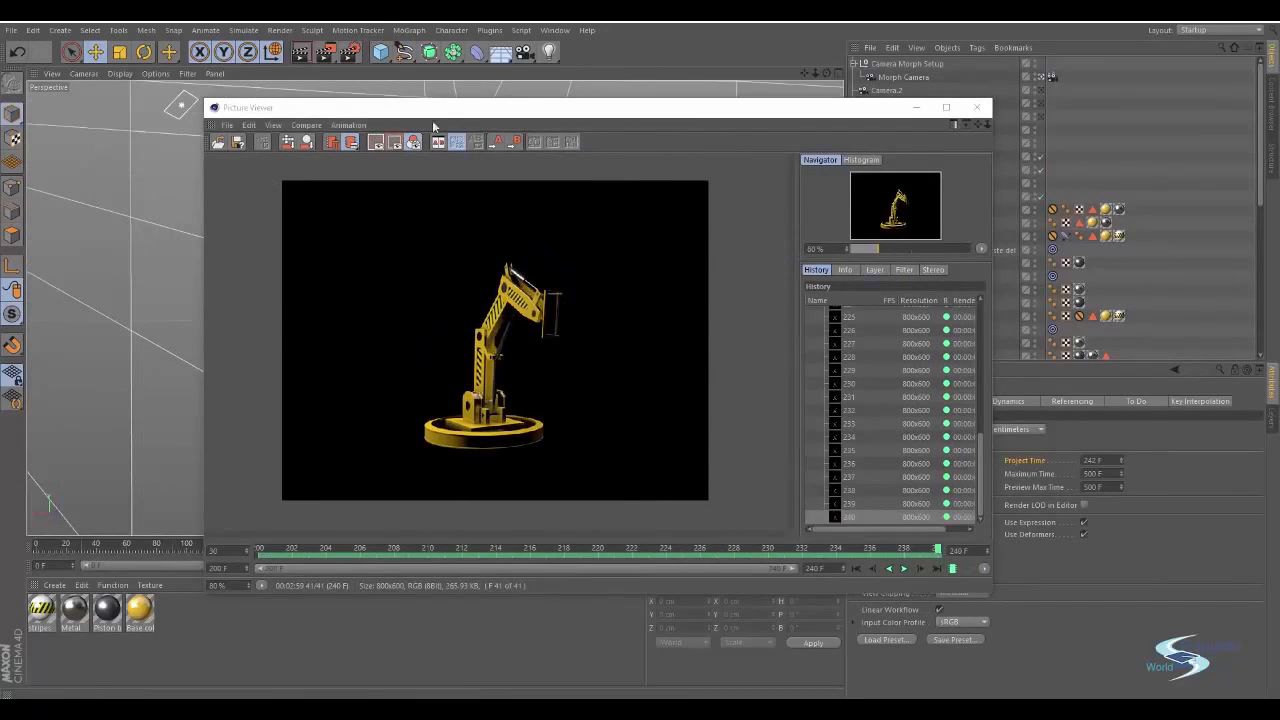
{"action": "left_click_drag", "start_coordinate": [484, 112], "coordinate": [480, 86]}
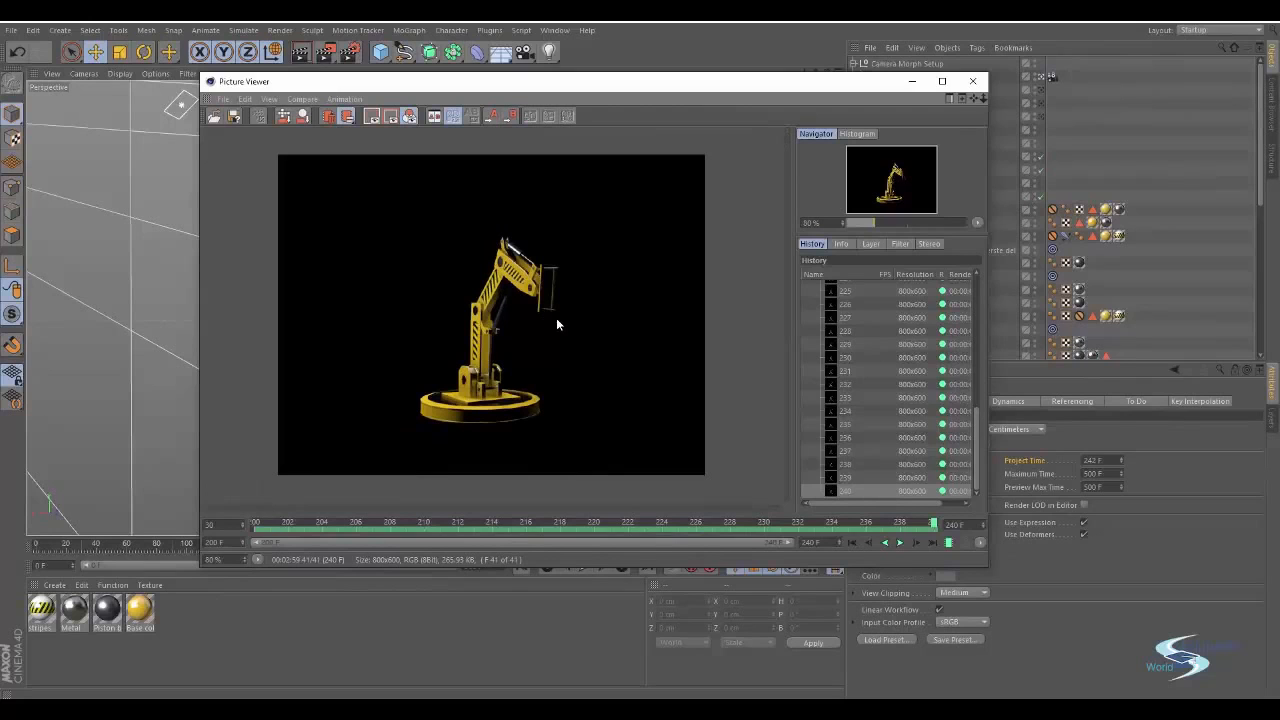
Inspect the robot arm in rendered frame 240 up close and close the Picture Viewer
{"action": "middle_click", "coordinate": [594, 374]}
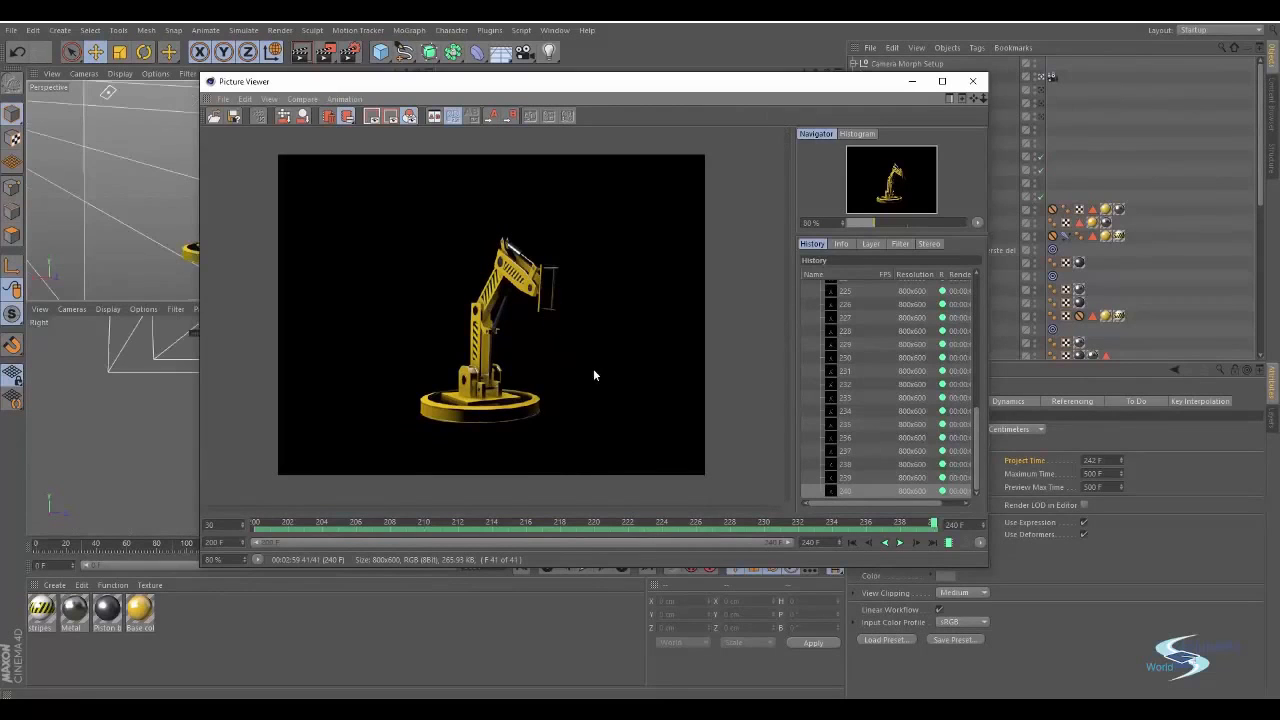
{"action": "middle_click", "coordinate": [172, 231]}
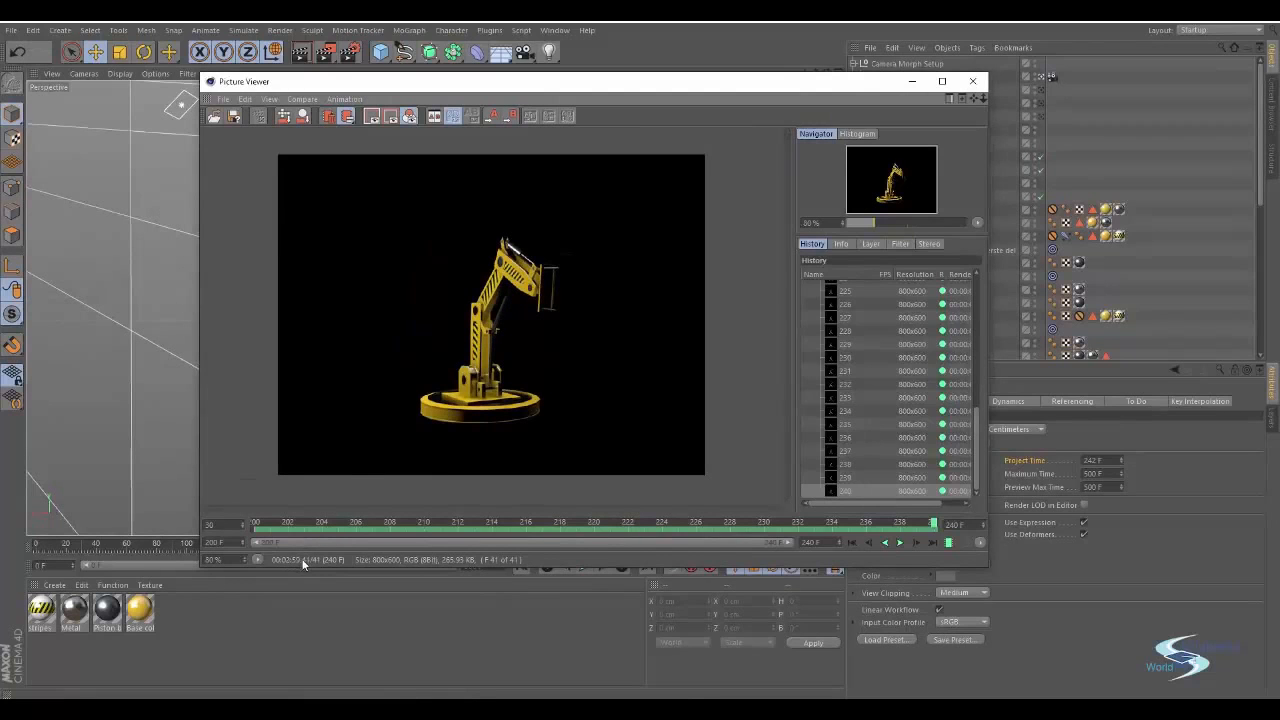
{"action": "scroll", "coordinate": [483, 350], "scroll_direction": "up", "scroll_amount": 4}
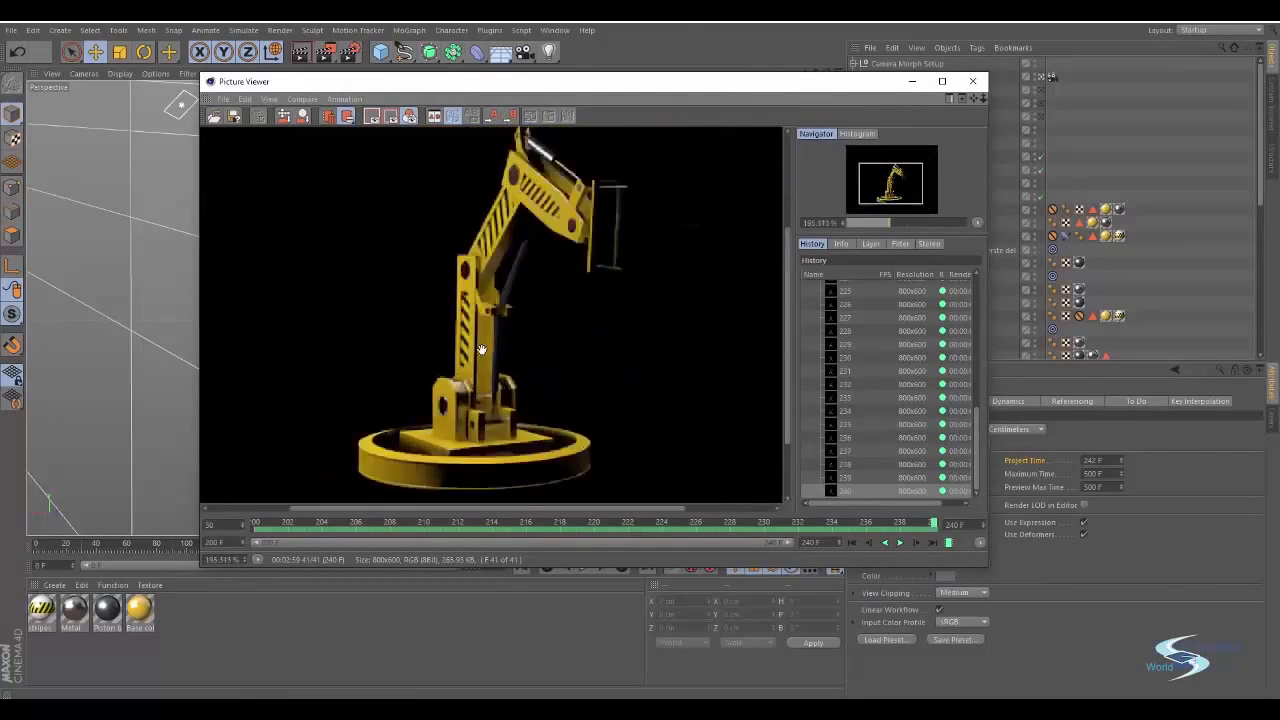
{"action": "scroll", "coordinate": [483, 350], "scroll_direction": "down", "scroll_amount": 4}
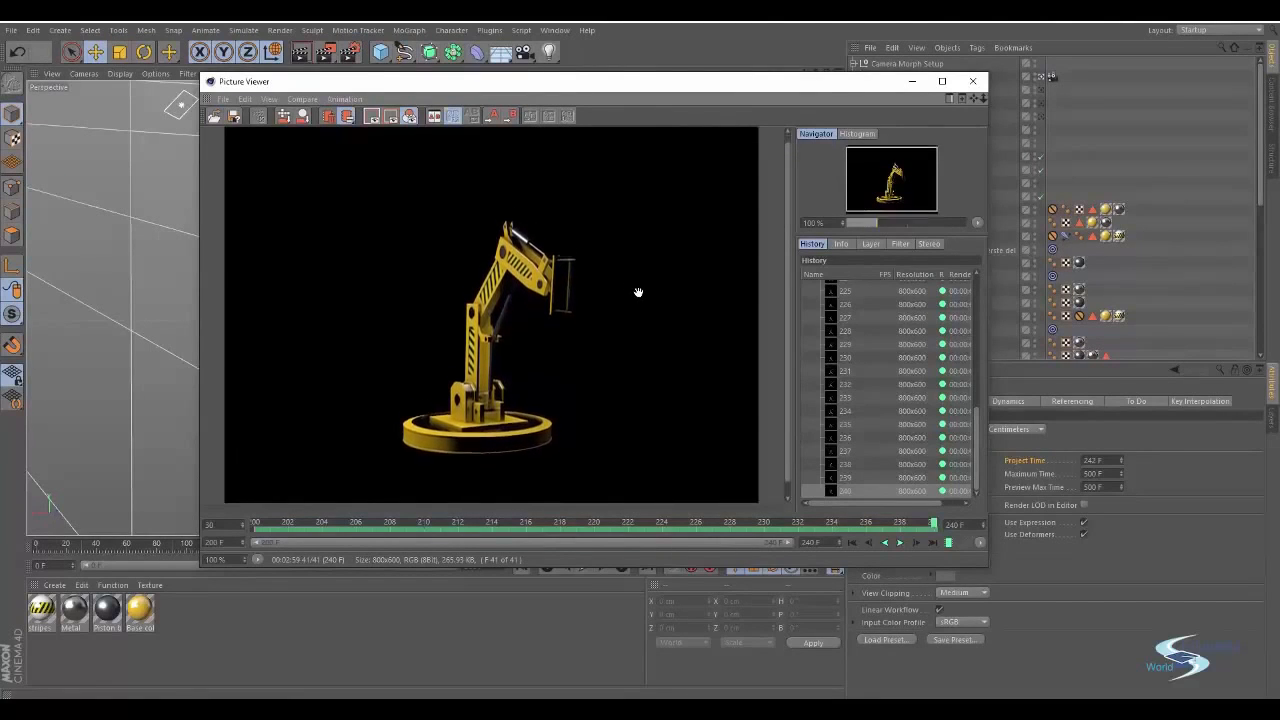
{"action": "scroll", "coordinate": [490, 285], "scroll_direction": "up", "scroll_amount": 1}
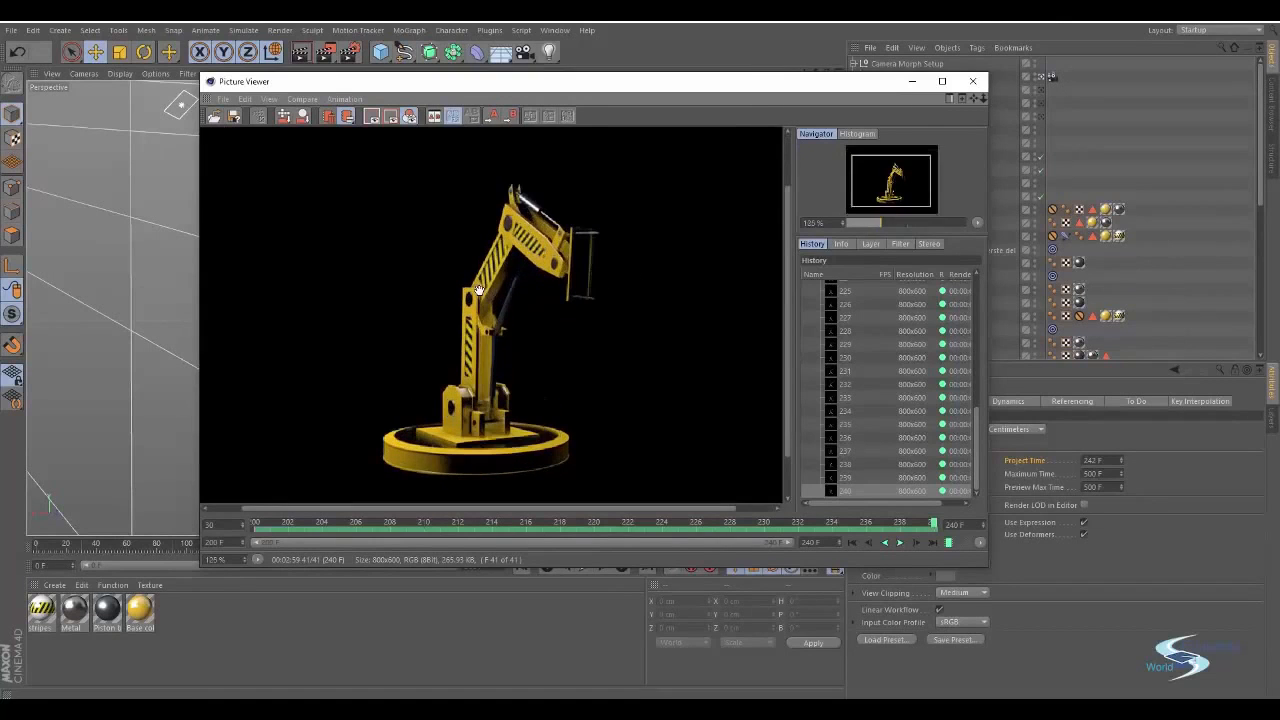
{"action": "scroll", "coordinate": [476, 290], "scroll_direction": "down", "scroll_amount": 1}
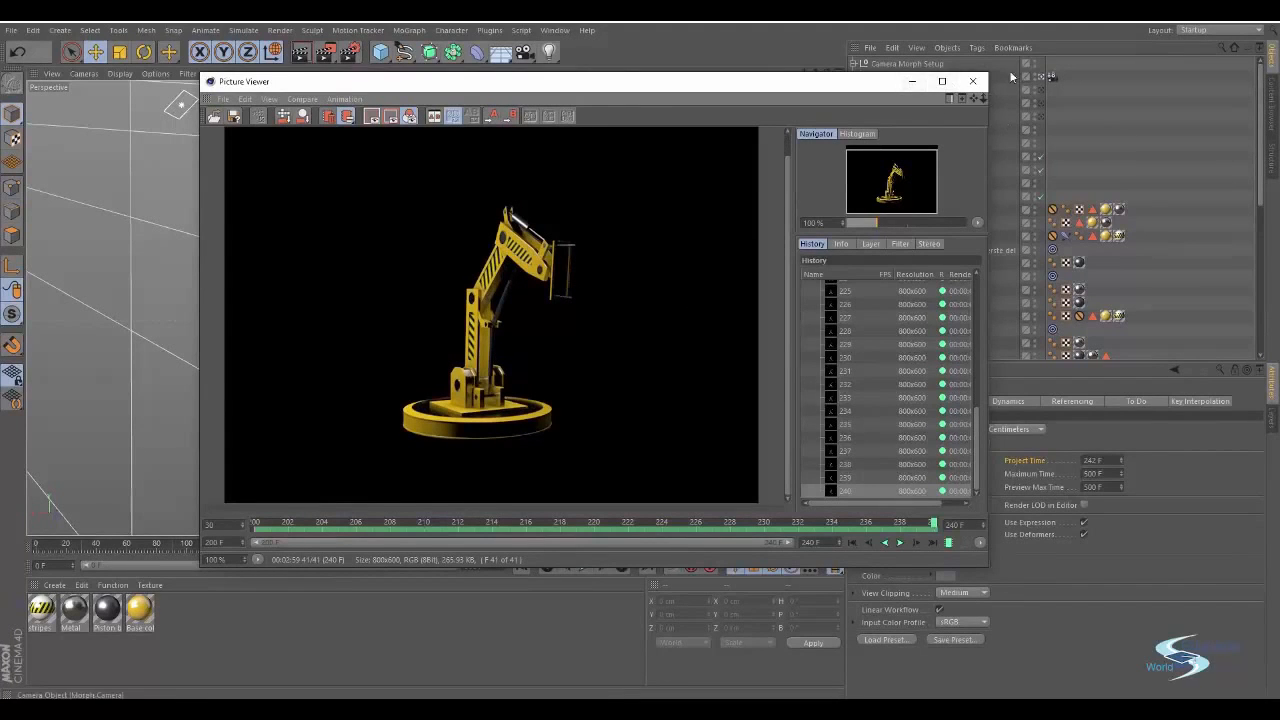
{"action": "left_click", "coordinate": [975, 82]}
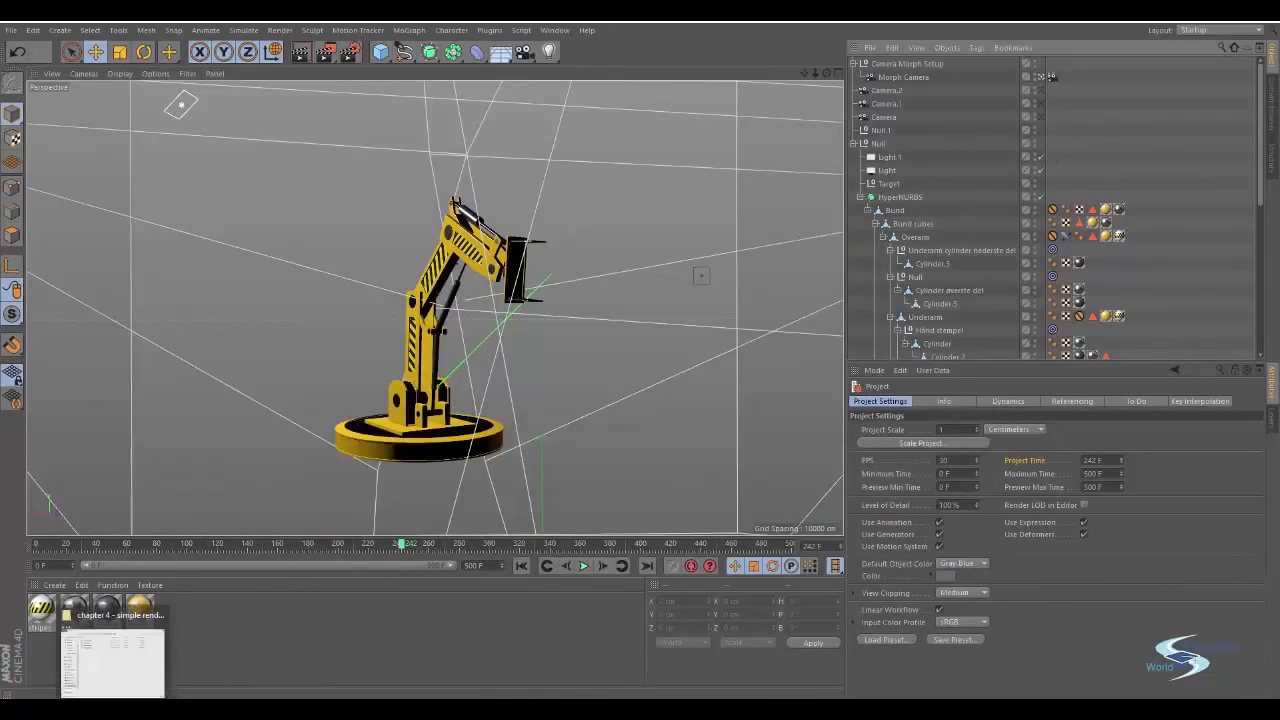
Switch to File Explorer and open the Robotic arm folder under Renders, Cinema 4D on the Raid 0 (E:) drive
{"action": "right_click", "coordinate": [115, 709]}
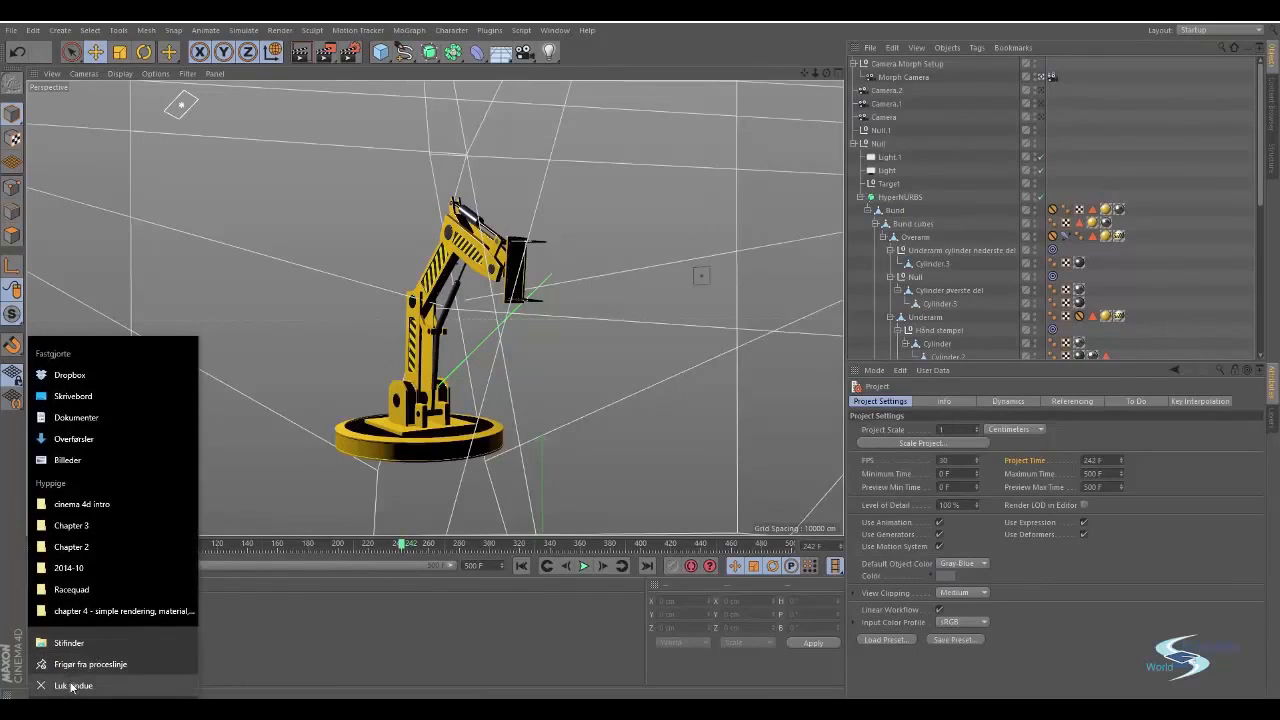
{"action": "left_click", "coordinate": [93, 645]}
{"action": "scroll", "coordinate": [299, 402], "scroll_direction": "down", "scroll_amount": 1}
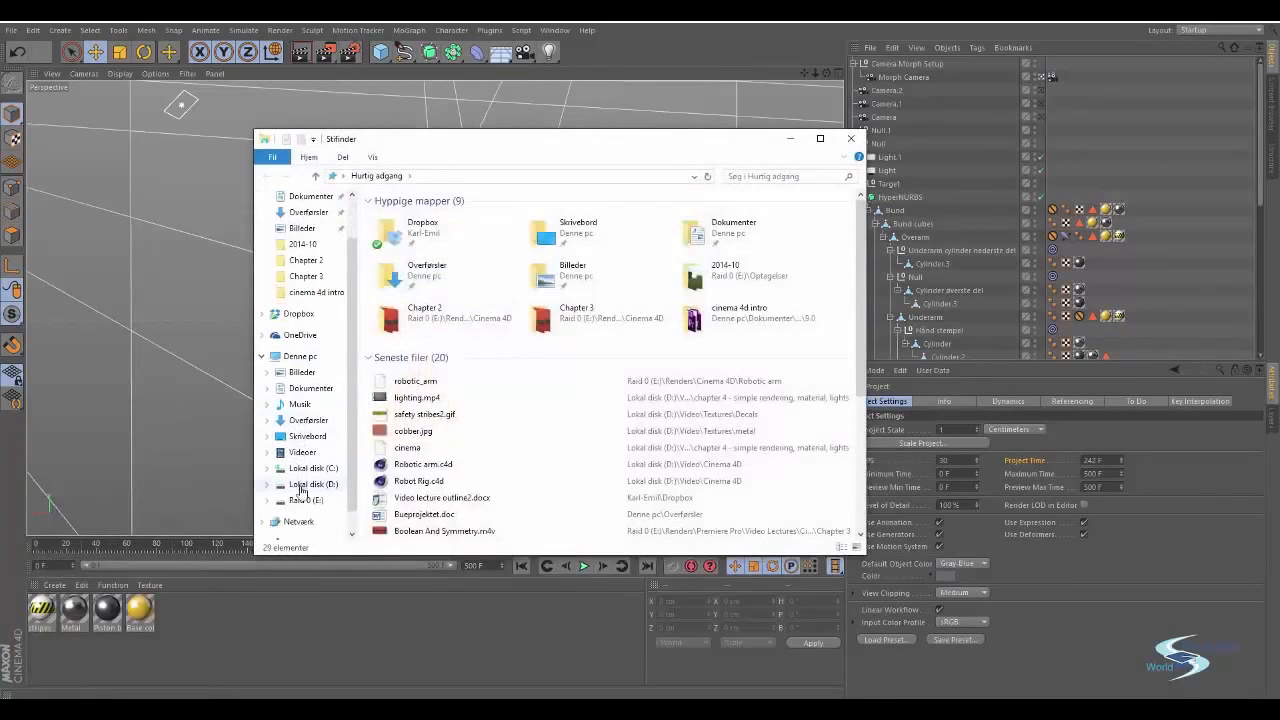
{"action": "left_click", "coordinate": [297, 503]}
{"action": "double_click", "coordinate": [428, 274]}
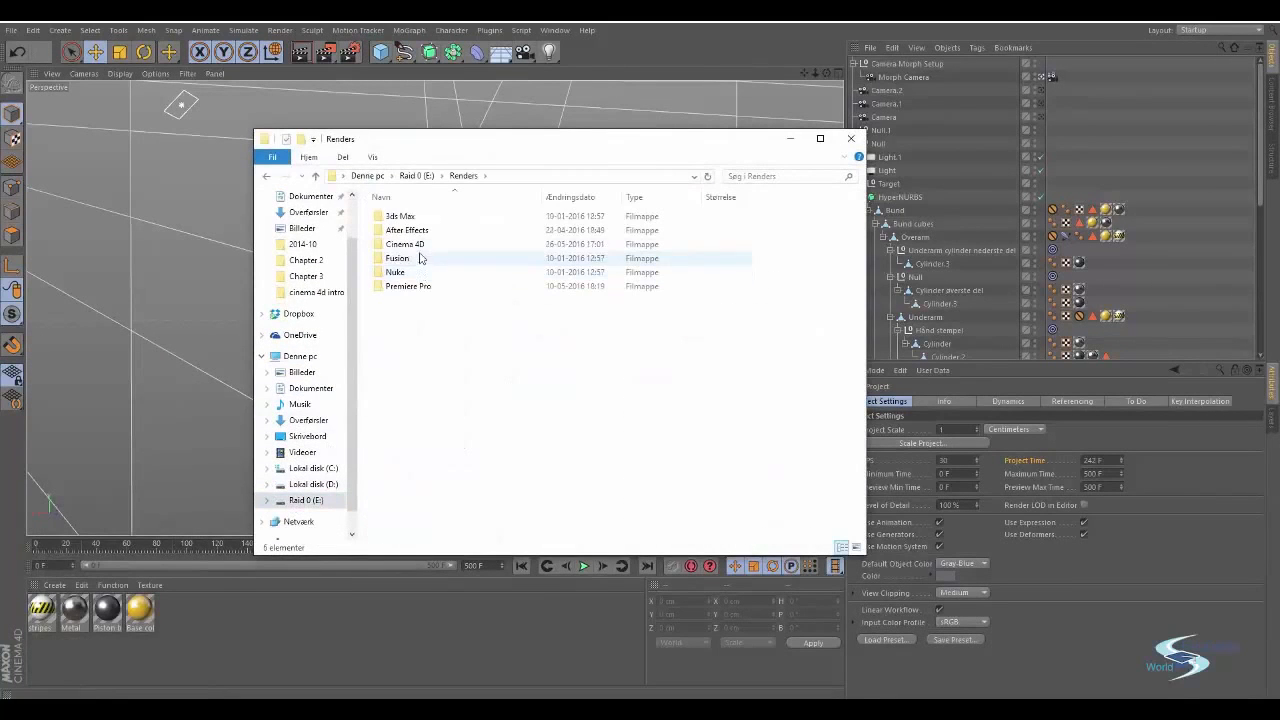
{"action": "double_click", "coordinate": [420, 246]}
{"action": "double_click", "coordinate": [408, 245]}
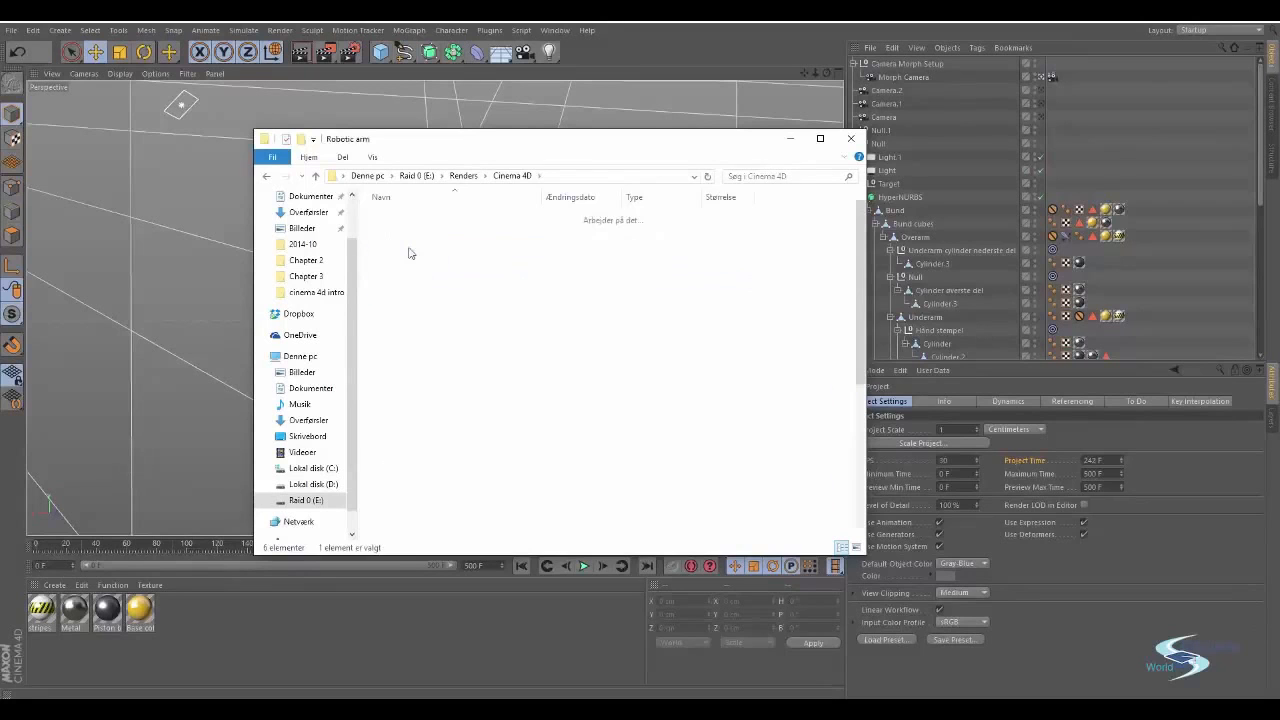
{"action": "left_click", "coordinate": [476, 250]}
Look through the saved robotic_arm JPEG files from first to last and minimize the folder window
{"action": "left_click_drag", "start_coordinate": [560, 142], "coordinate": [614, 98]}
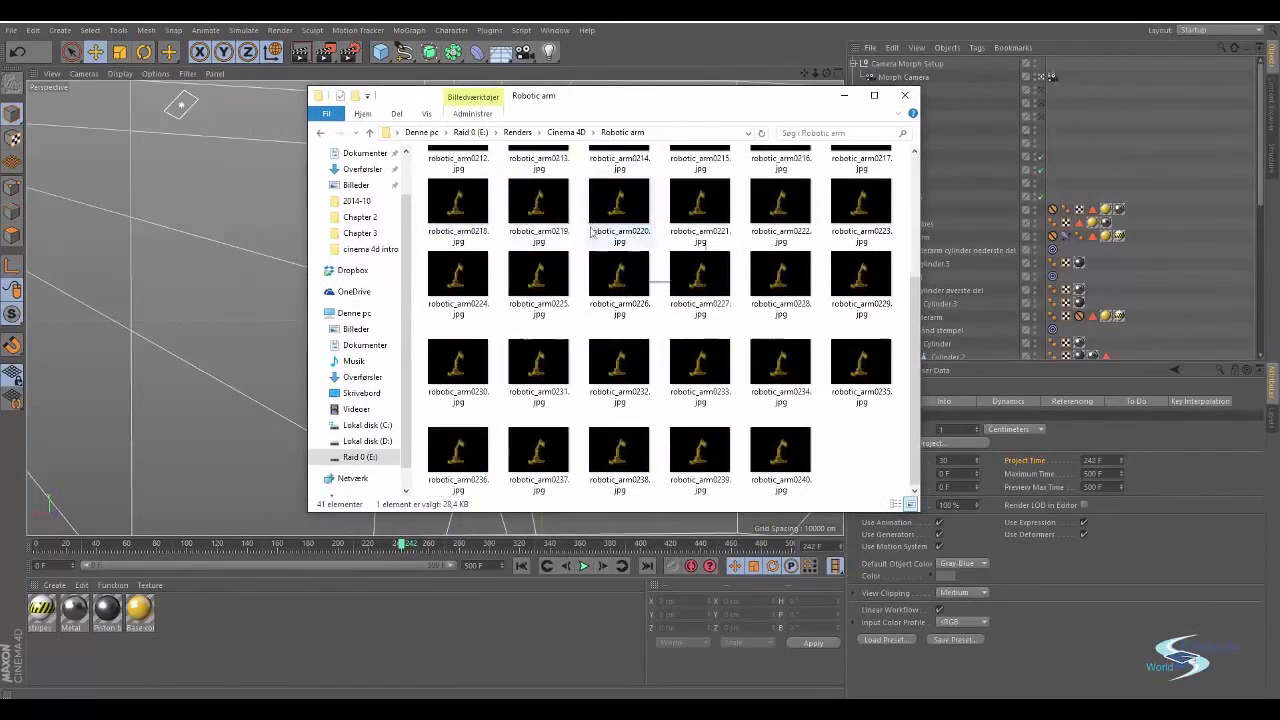
{"action": "left_click_drag", "start_coordinate": [913, 193], "coordinate": [931, 124]}
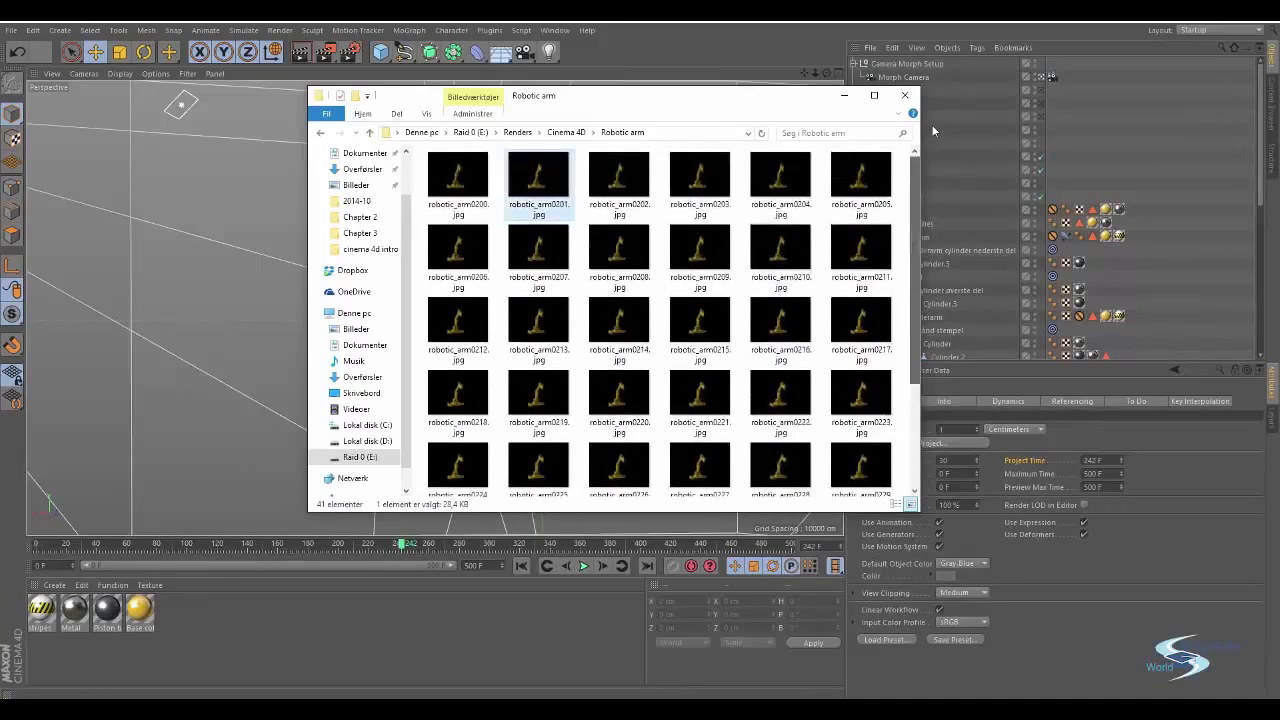
{"action": "left_click_drag", "start_coordinate": [801, 101], "coordinate": [861, 115]}
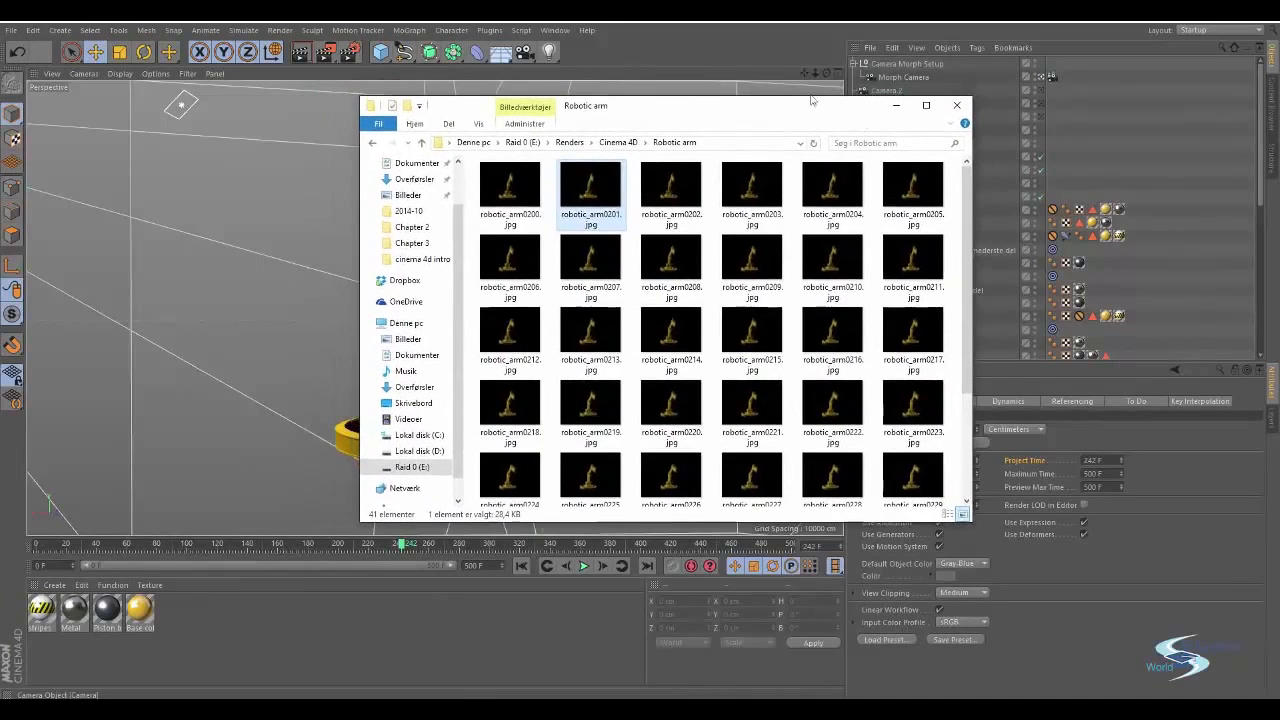
{"action": "left_click", "coordinate": [895, 104]}
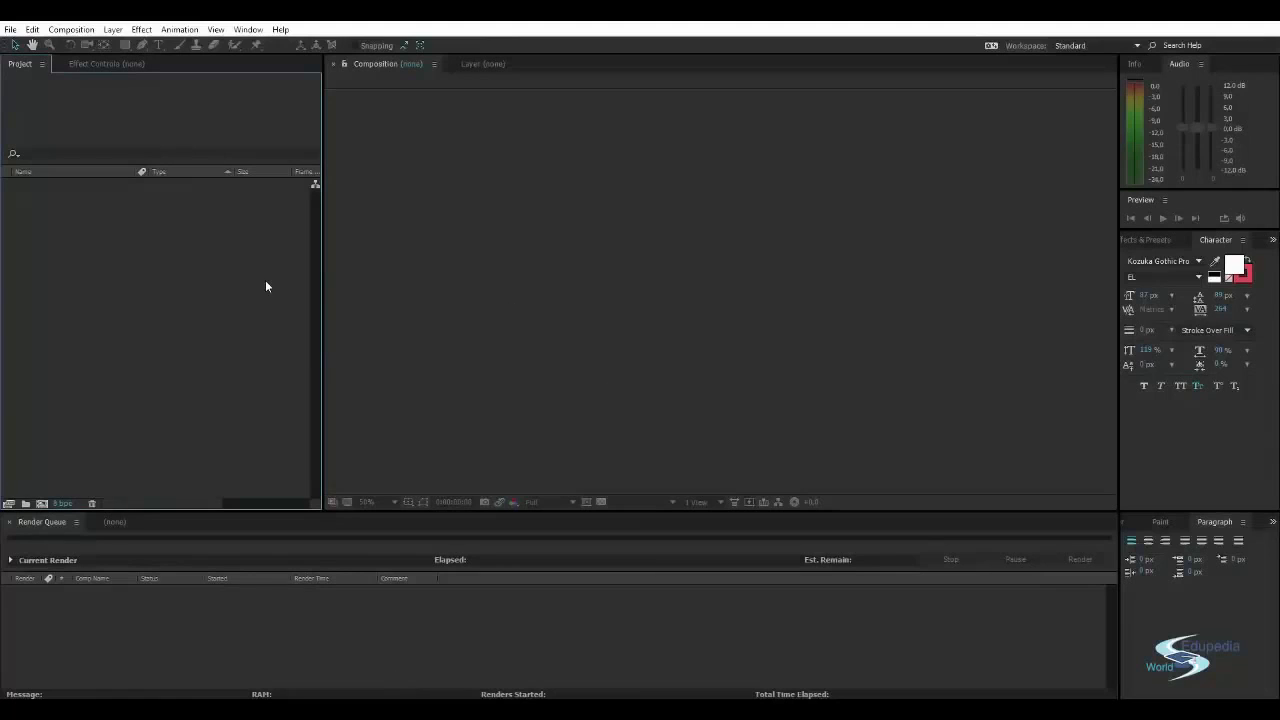
In After Effects, import robotic_arm0200.jpg from E:, Renders, Cinema 4D, Robotic arm as footage with the JPEG Sequence option
{"action": "right_click", "coordinate": [152, 272]}
{"action": "mouse_move", "coordinate": [293, 340]}
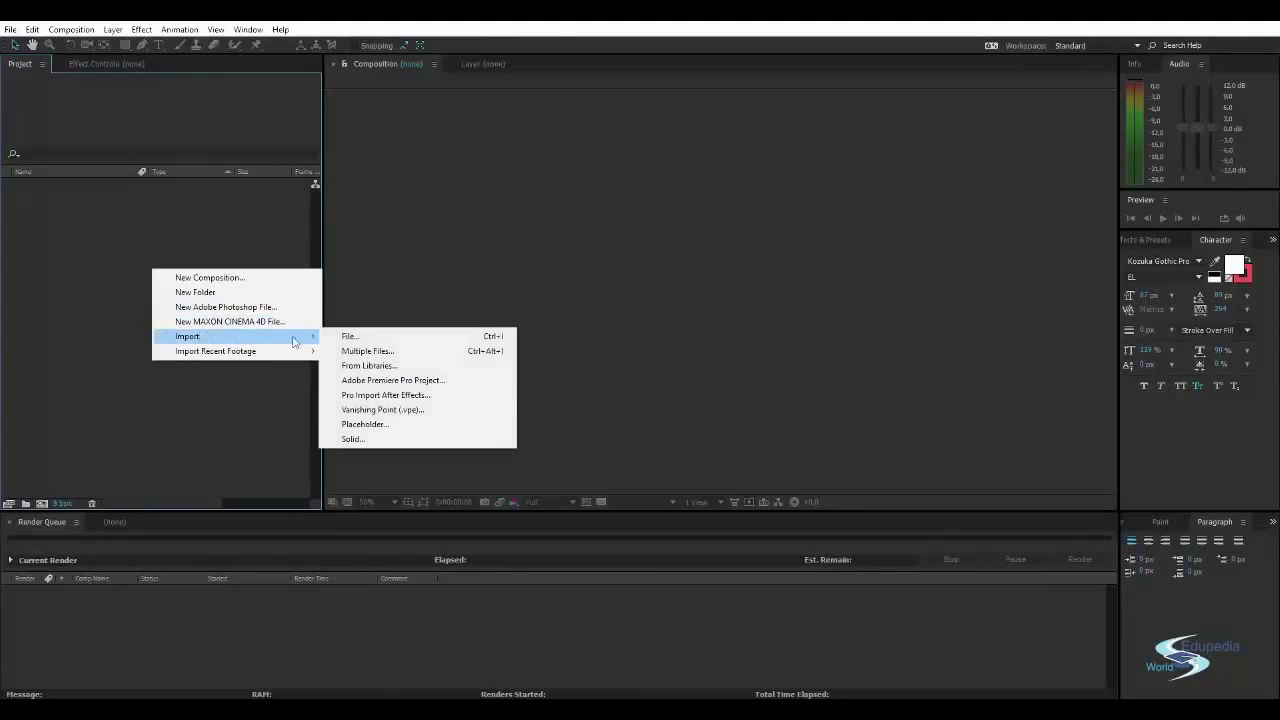
{"action": "left_click", "coordinate": [352, 336]}
{"action": "left_click", "coordinate": [57, 301]}
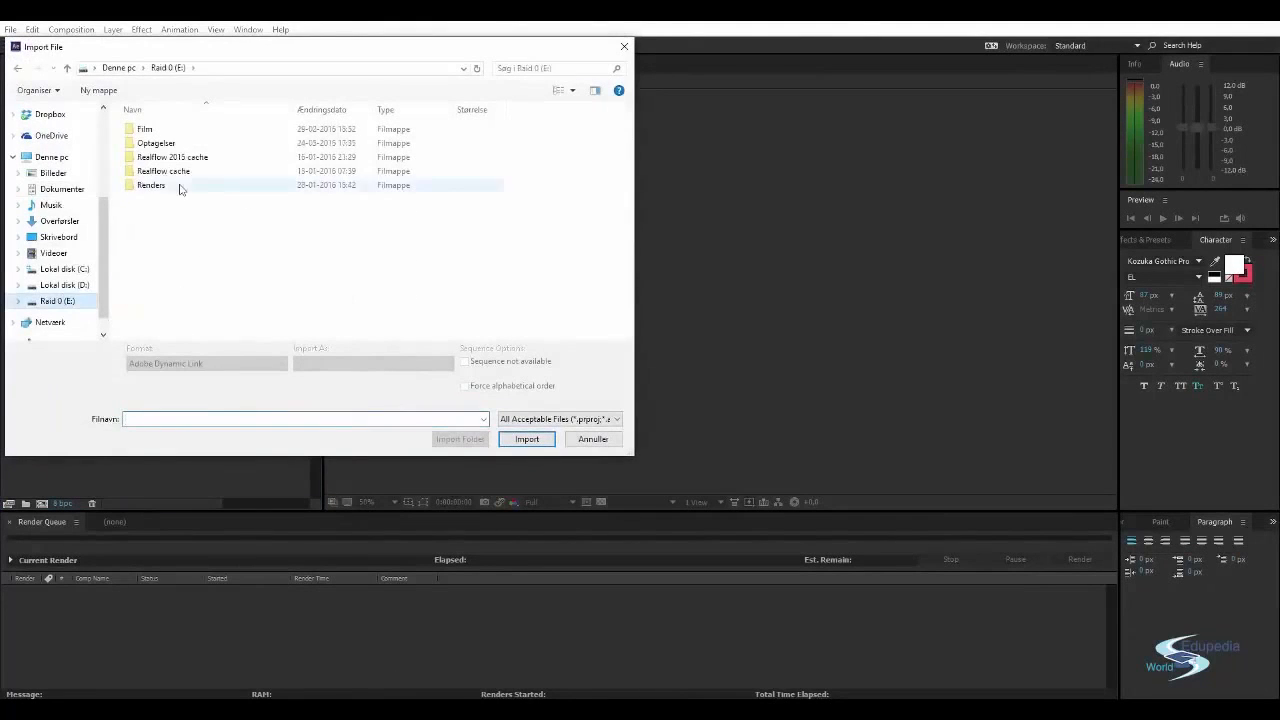
{"action": "double_click", "coordinate": [160, 185]}
{"action": "double_click", "coordinate": [180, 160]}
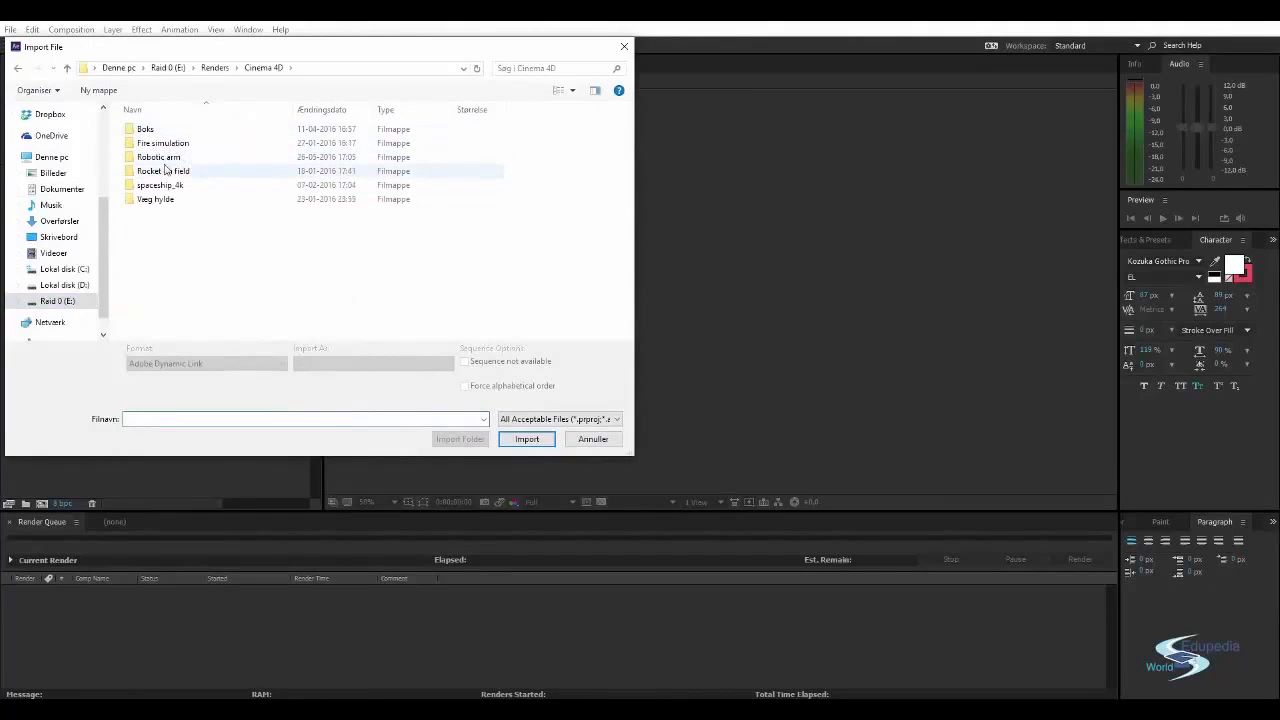
{"action": "double_click", "coordinate": [170, 160]}
{"action": "left_click", "coordinate": [170, 162]}
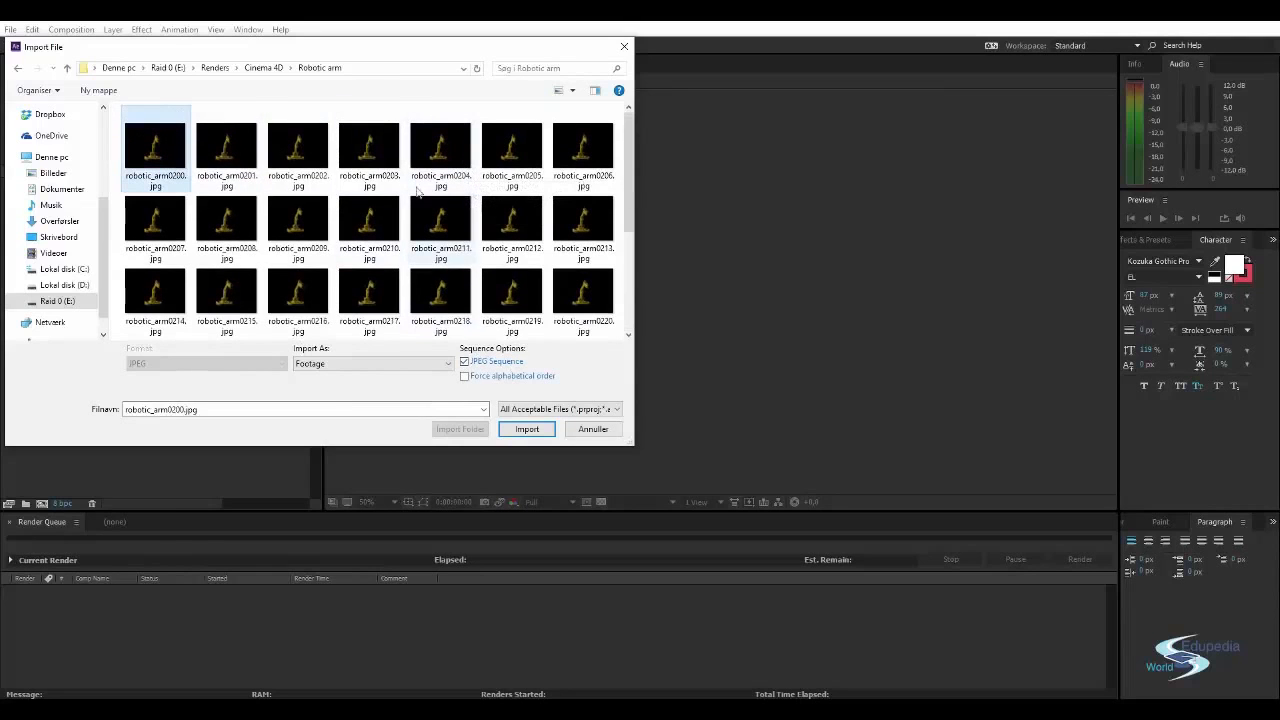
{"action": "scroll", "coordinate": [570, 220], "scroll_direction": "down", "scroll_amount": 3}
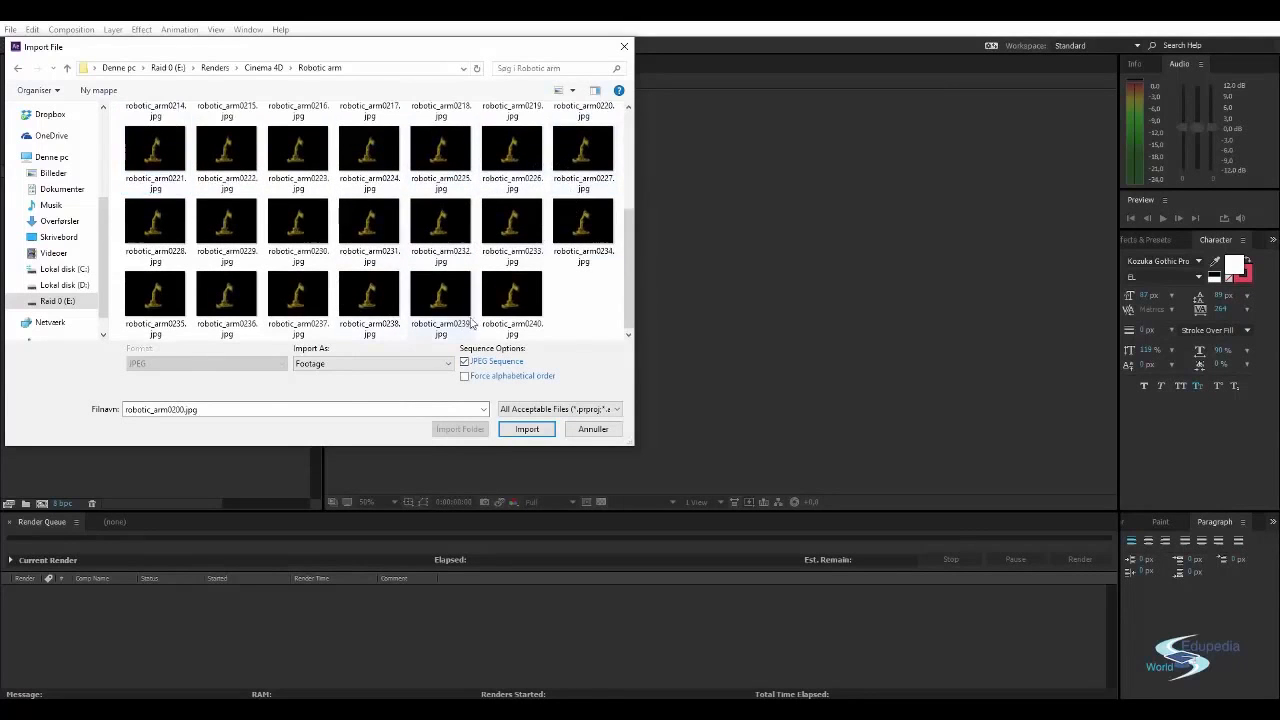
{"action": "left_click", "coordinate": [527, 429]}
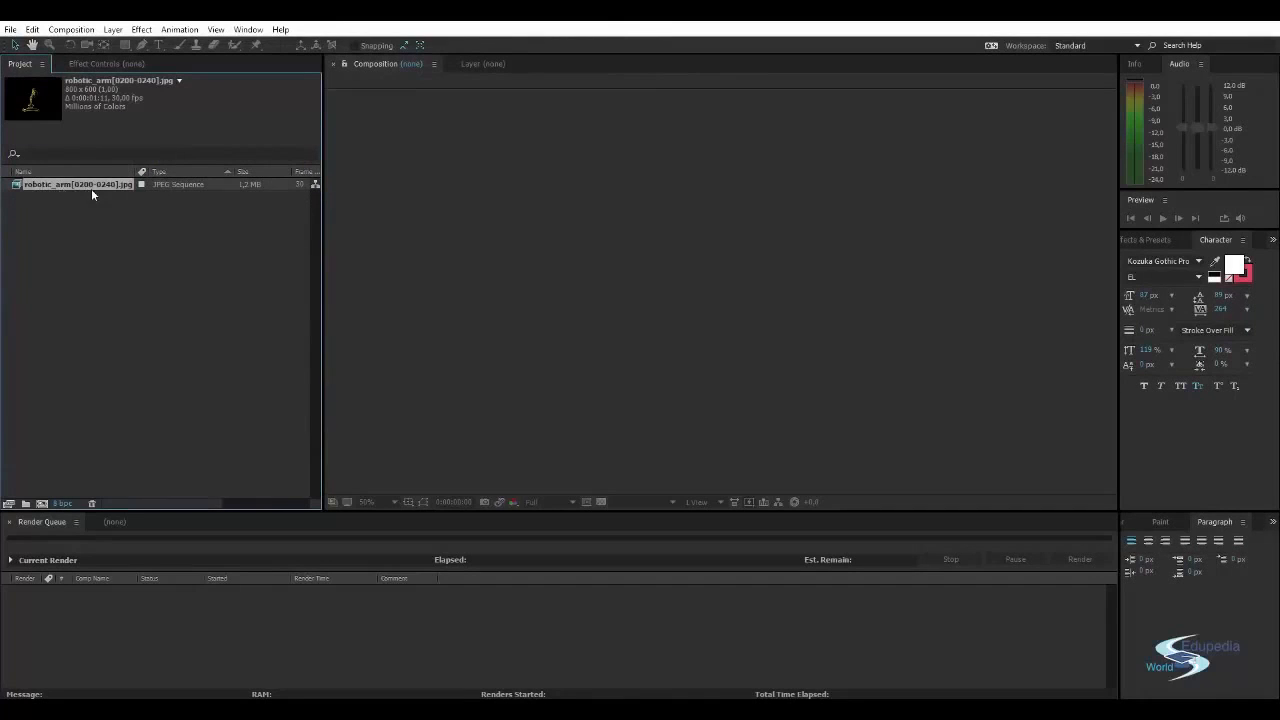
Create a composition from the imported robotic_arm sequence and play it at 100% magnification
{"action": "left_click_drag", "start_coordinate": [83, 184], "coordinate": [41, 503]}
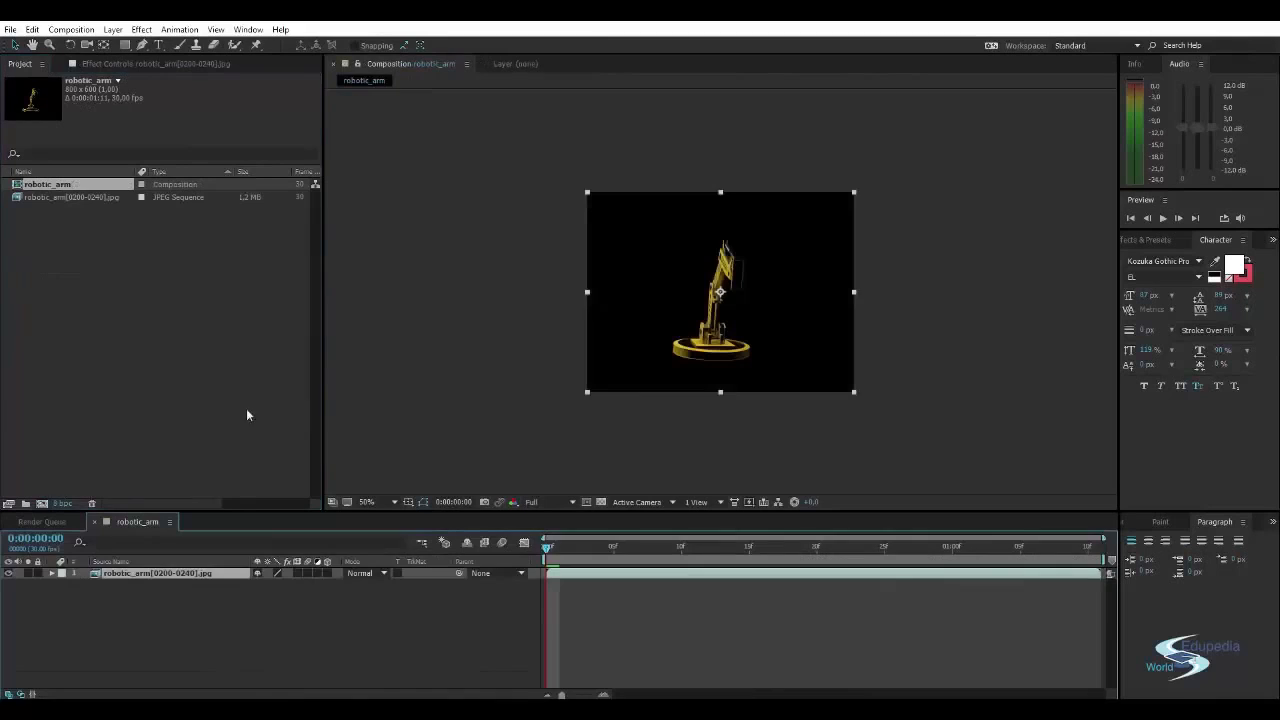
{"action": "left_click", "coordinate": [438, 341]}
{"action": "scroll", "coordinate": [677, 288], "scroll_direction": "up", "scroll_amount": 4}
{"action": "scroll", "coordinate": [672, 298], "scroll_direction": "down", "scroll_amount": 2}
{"action": "scroll", "coordinate": [672, 298], "scroll_direction": "down", "scroll_amount": 2}
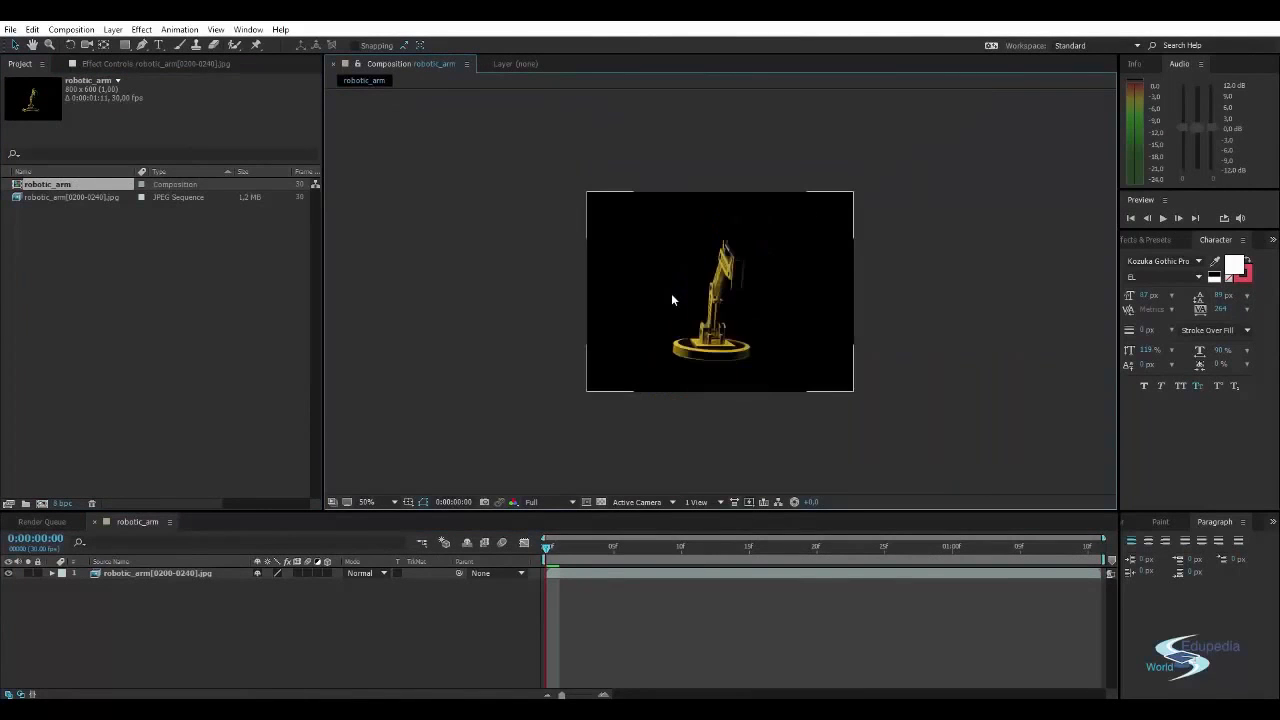
{"action": "scroll", "coordinate": [671, 293], "scroll_direction": "up", "scroll_amount": 2}
{"action": "key", "text": "space"}
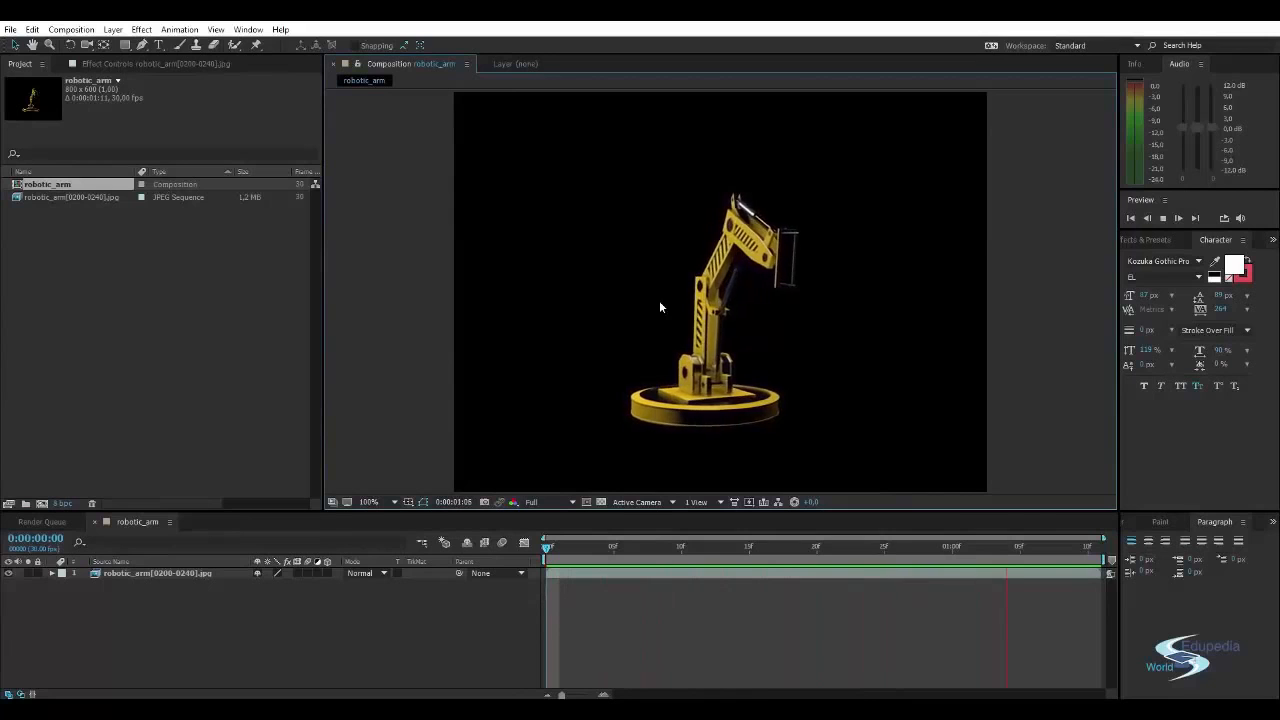
Stop at 0:00:00:03, inspect the arm's image quality up close, and play the composition again at 100%
{"action": "left_click", "coordinate": [588, 545]}
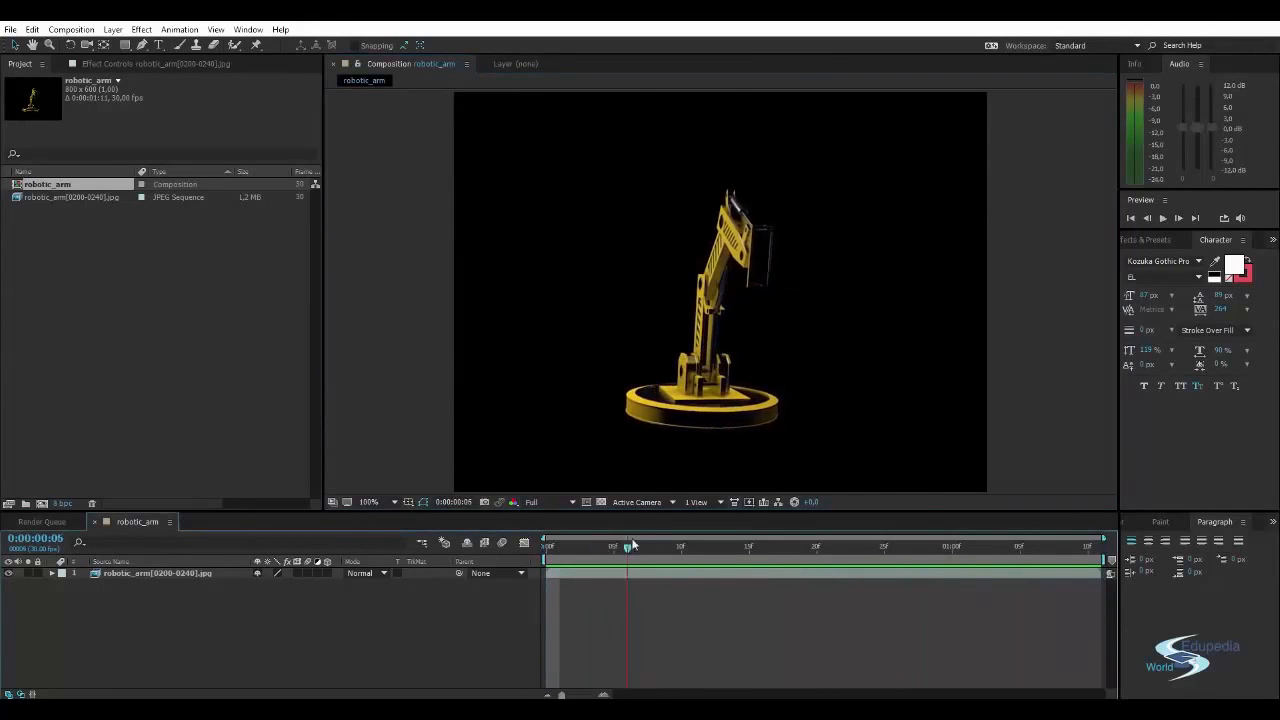
{"action": "scroll", "coordinate": [730, 290], "scroll_direction": "up", "scroll_amount": 1}
{"action": "scroll", "coordinate": [693, 266], "scroll_direction": "up", "scroll_amount": 2}
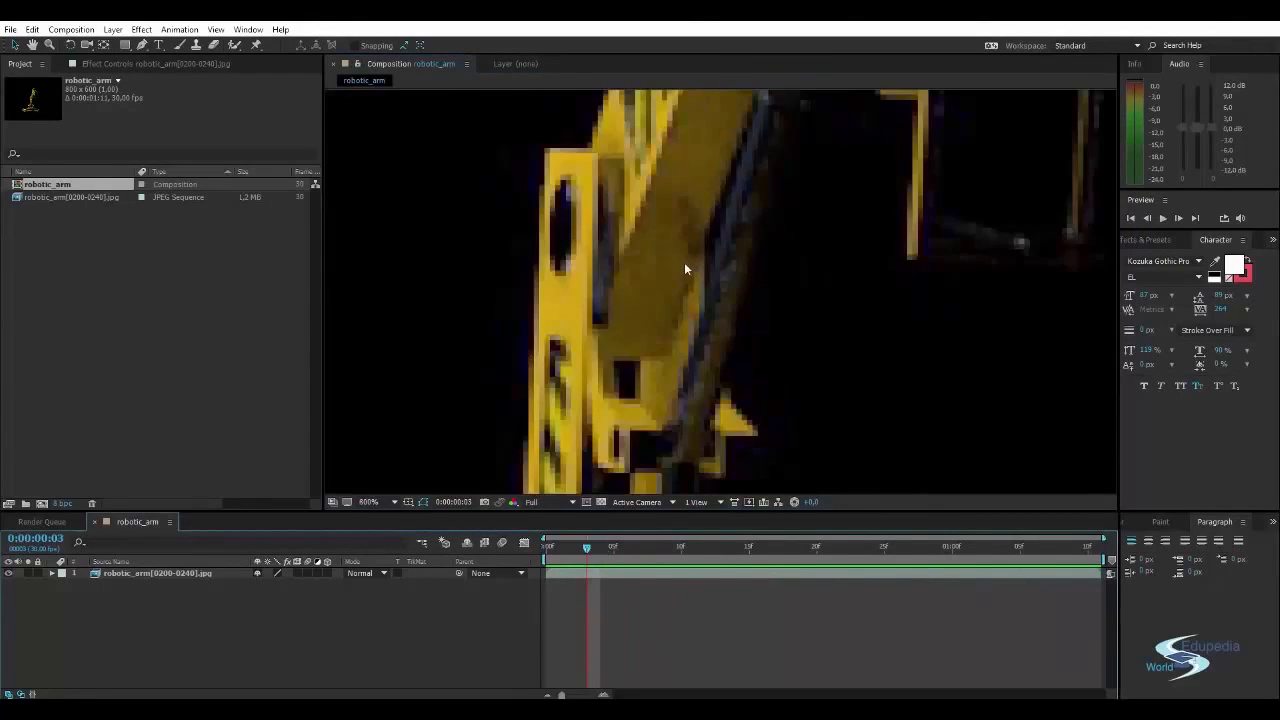
{"action": "scroll", "coordinate": [682, 263], "scroll_direction": "down", "scroll_amount": 4}
{"action": "scroll", "coordinate": [660, 318], "scroll_direction": "up", "scroll_amount": 3}
{"action": "scroll", "coordinate": [670, 290], "scroll_direction": "down", "scroll_amount": 3}
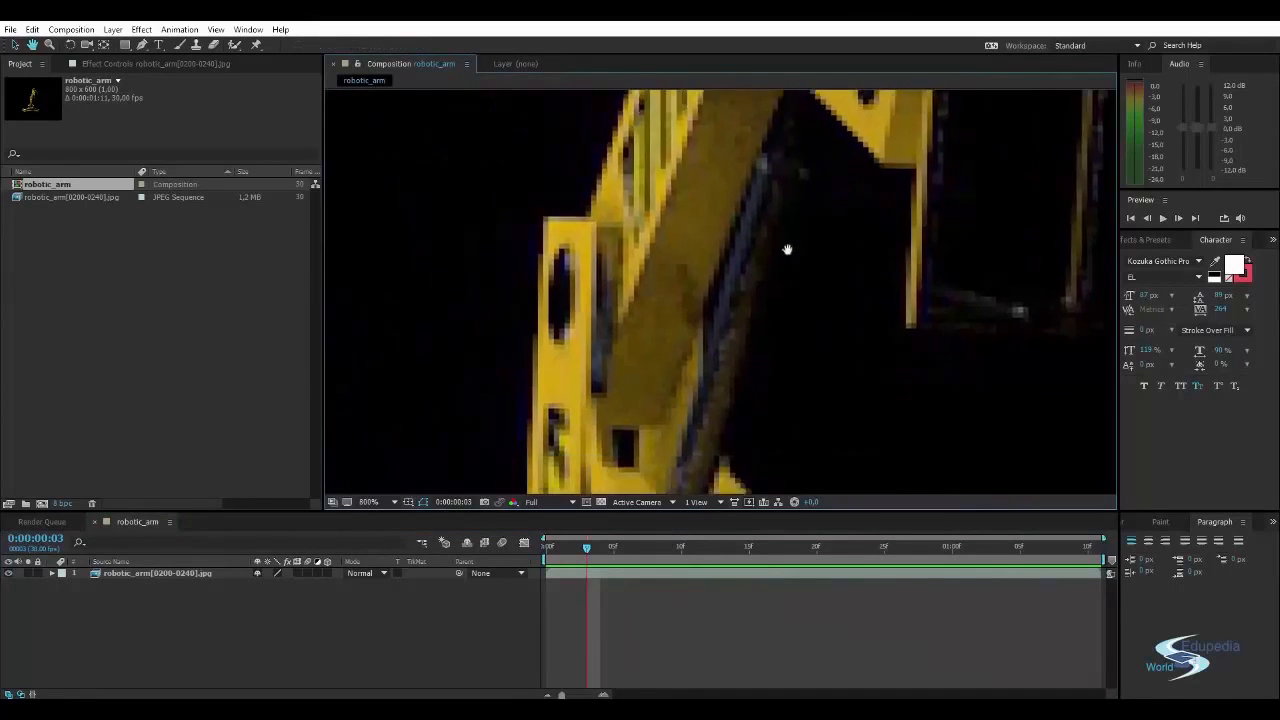
{"action": "scroll", "coordinate": [680, 250], "scroll_direction": "down", "scroll_amount": 1}
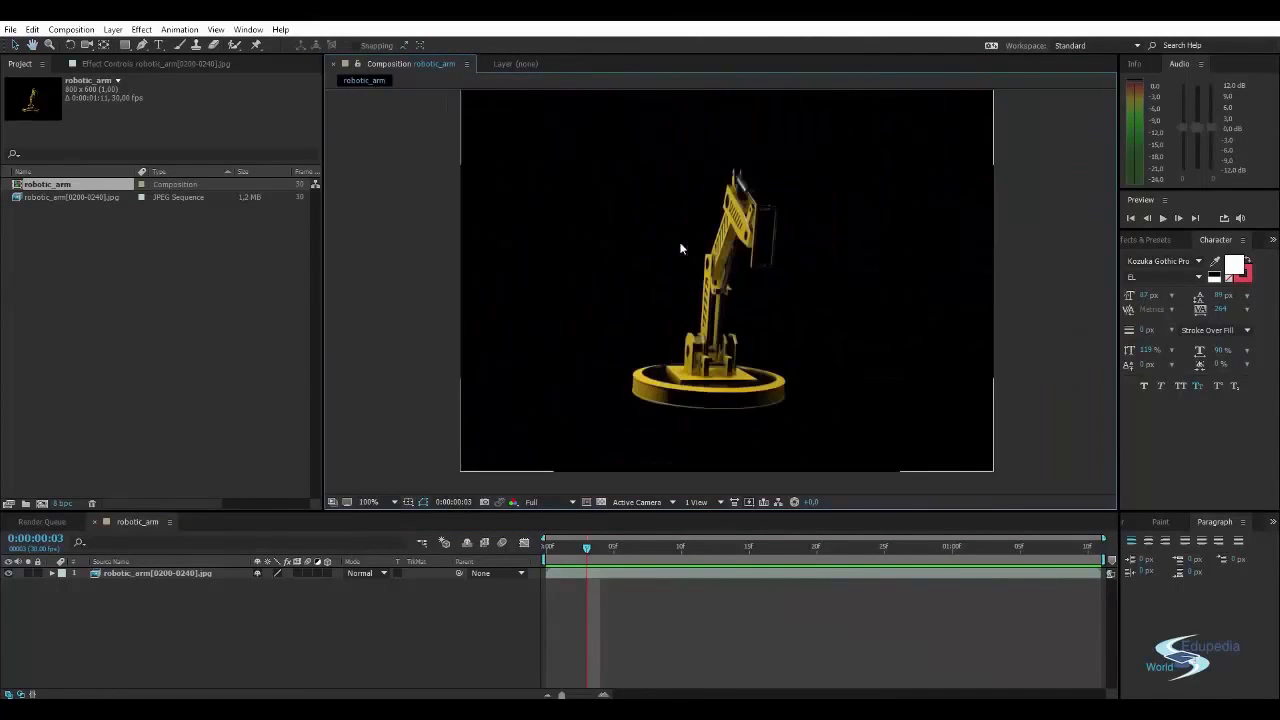
{"action": "scroll", "coordinate": [674, 271], "scroll_direction": "up", "scroll_amount": 1}
{"action": "scroll", "coordinate": [675, 265], "scroll_direction": "down", "scroll_amount": 1}
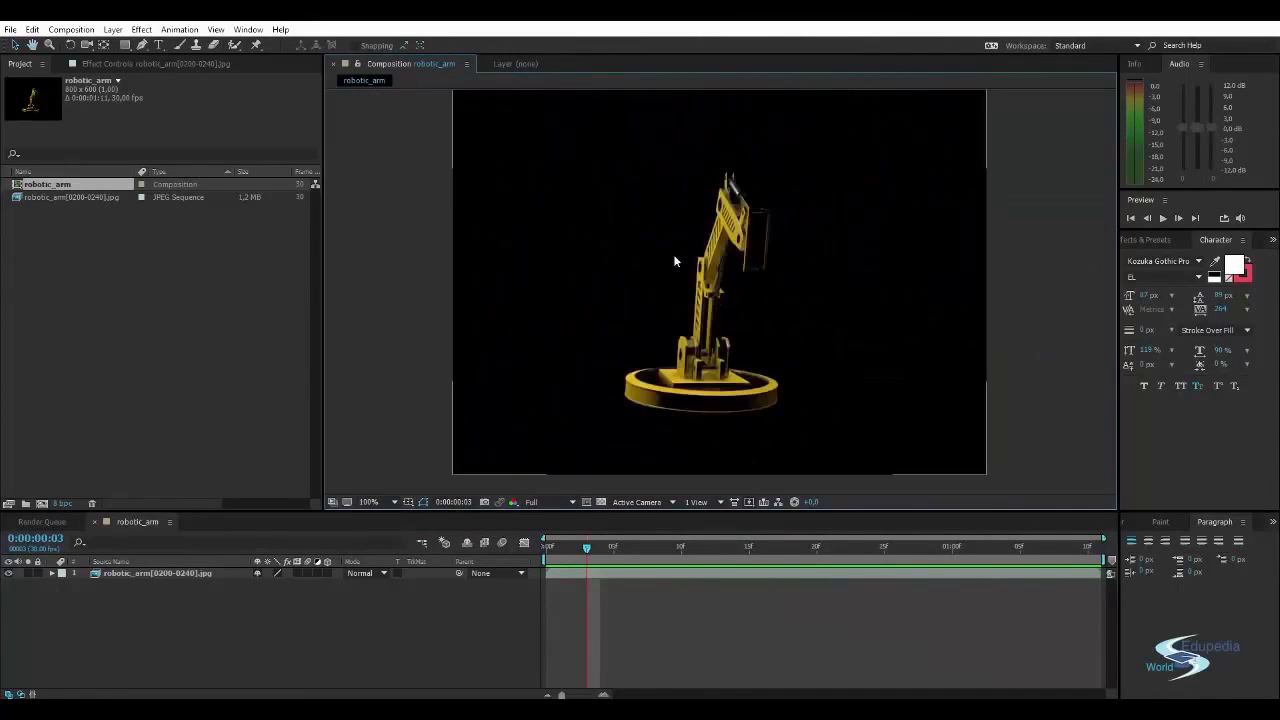
{"action": "key", "text": "space"}
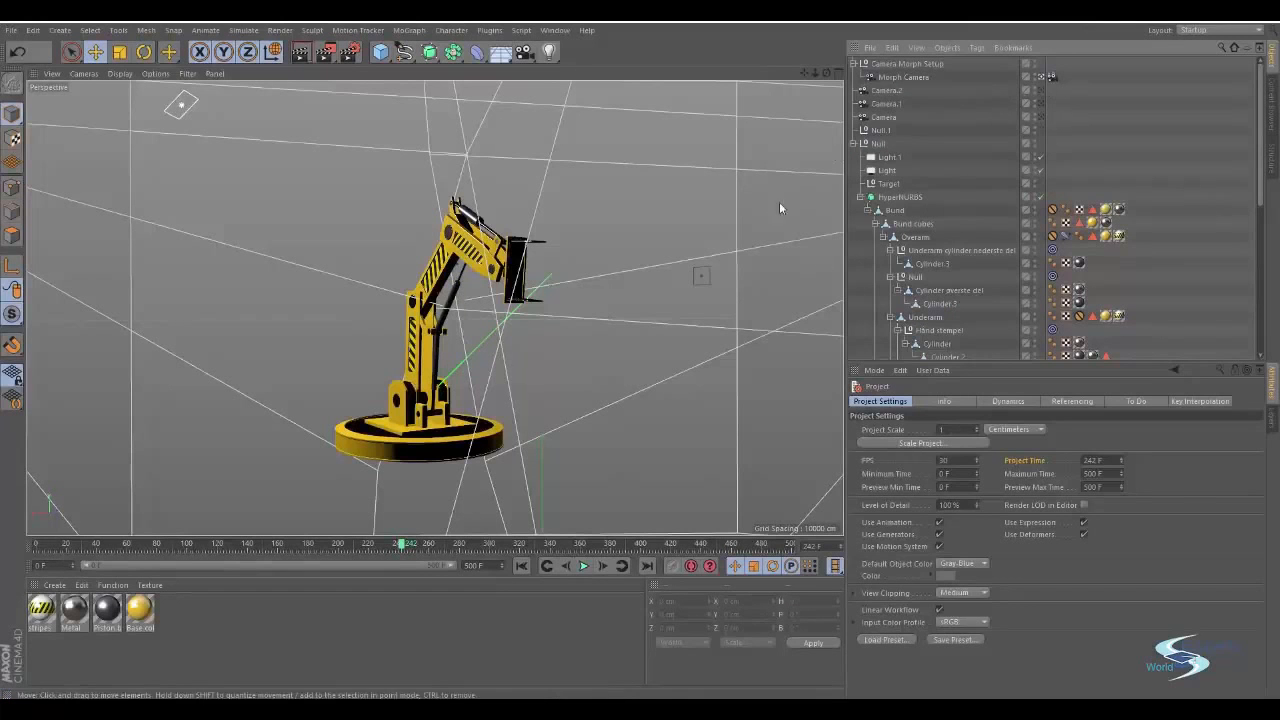
Return to Cinema 4D and switch the viewport out of the Morph Camera view
{"action": "left_click", "coordinate": [1040, 76]}
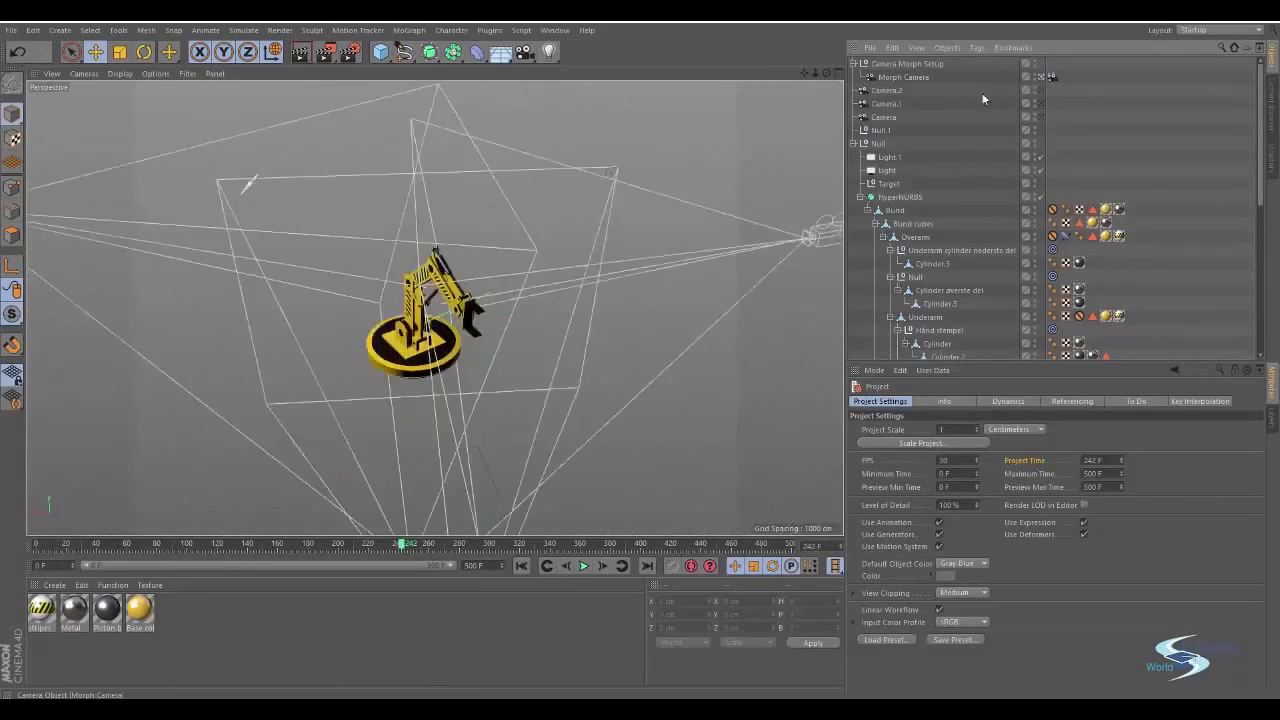
Delete the Camera Morph Setup along with Camera.2 and Camera.1
{"action": "left_click", "coordinate": [897, 77]}
{"action": "left_click", "coordinate": [893, 67]}
{"action": "key", "text": "Delete"}
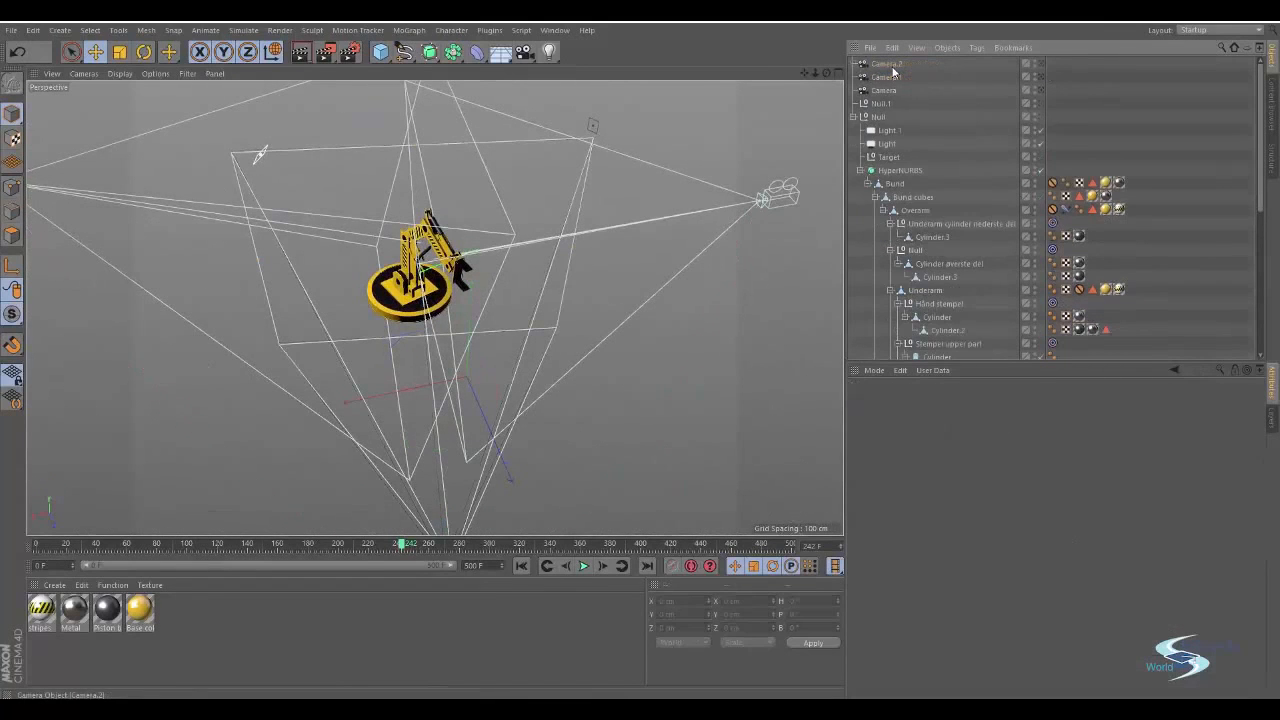
{"action": "left_click", "coordinate": [891, 67]}
{"action": "key", "text": "Delete"}
{"action": "left_click", "coordinate": [889, 66]}
{"action": "key", "text": "Delete"}
Look through the remaining Camera and frame the whole robot arm large in its view at a slight side angle
{"action": "left_click", "coordinate": [889, 64]}
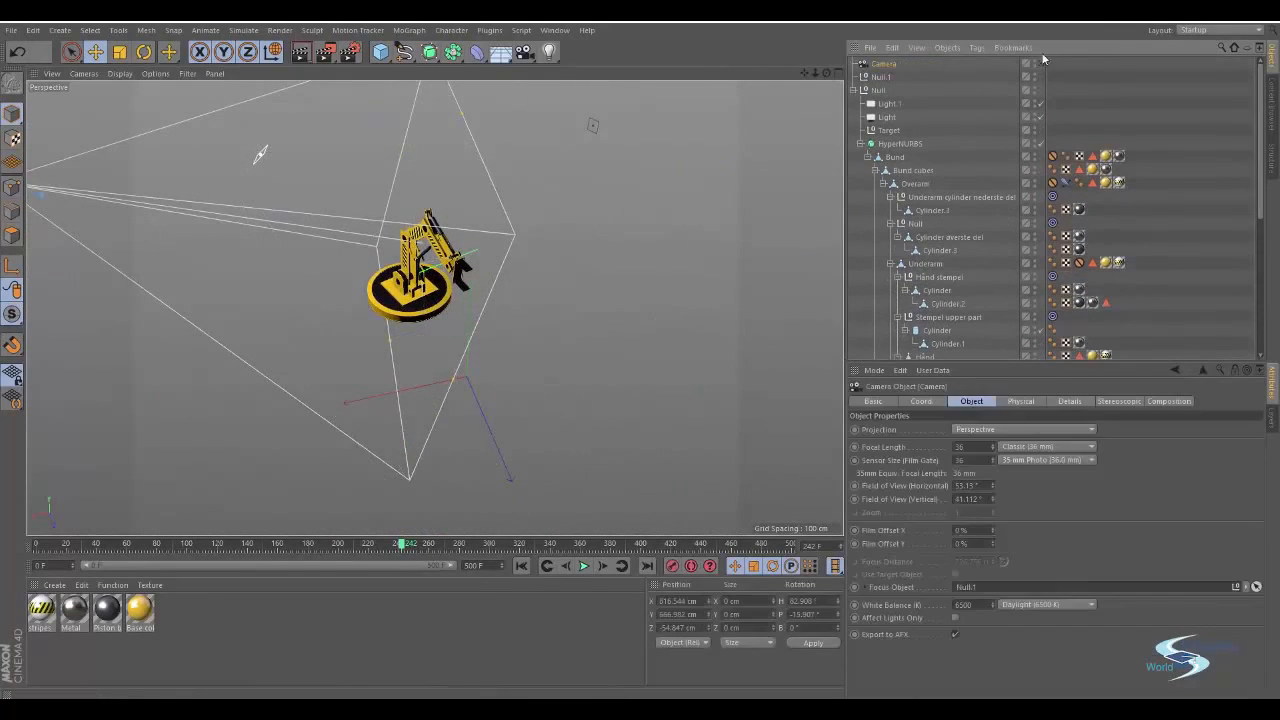
{"action": "left_click", "coordinate": [1040, 63]}
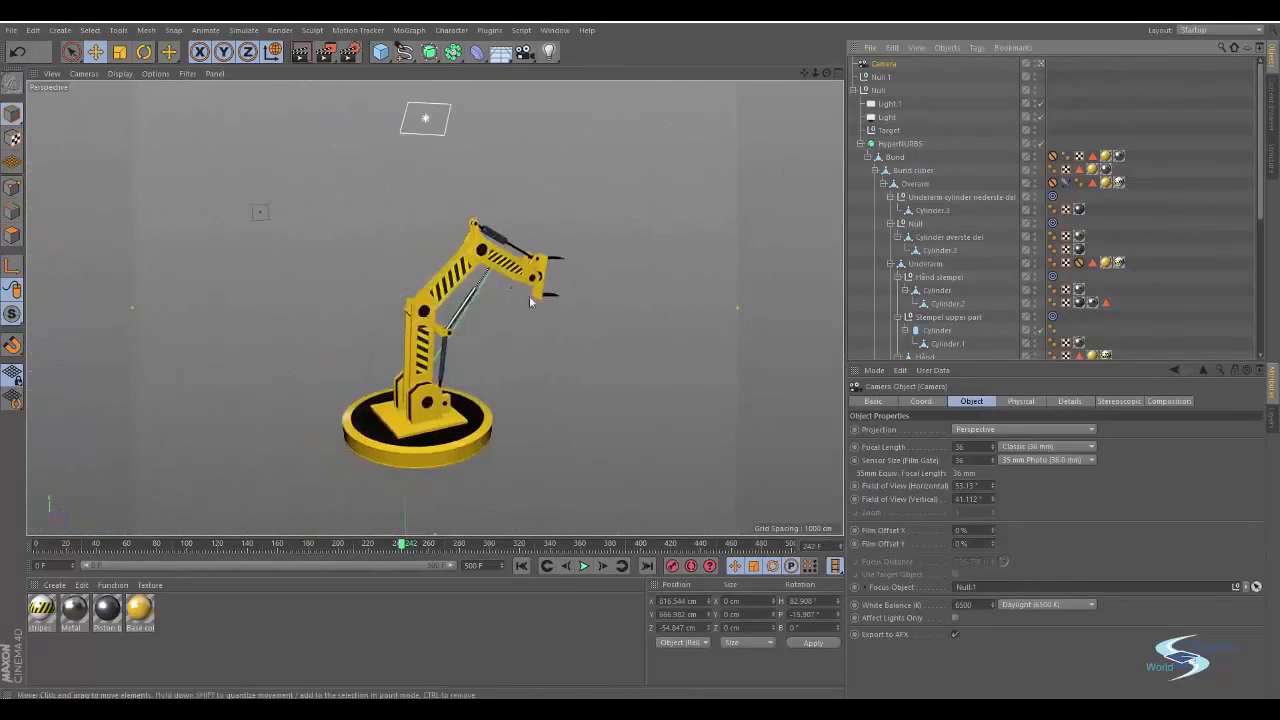
{"action": "left_click_drag", "start_coordinate": [325, 259], "coordinate": [425, 262], "text": "alt"}
{"action": "right_click_drag", "start_coordinate": [425, 262], "coordinate": [452, 215], "text": "alt"}
{"action": "middle_click_drag", "start_coordinate": [362, 215], "coordinate": [434, 218], "text": "alt"}
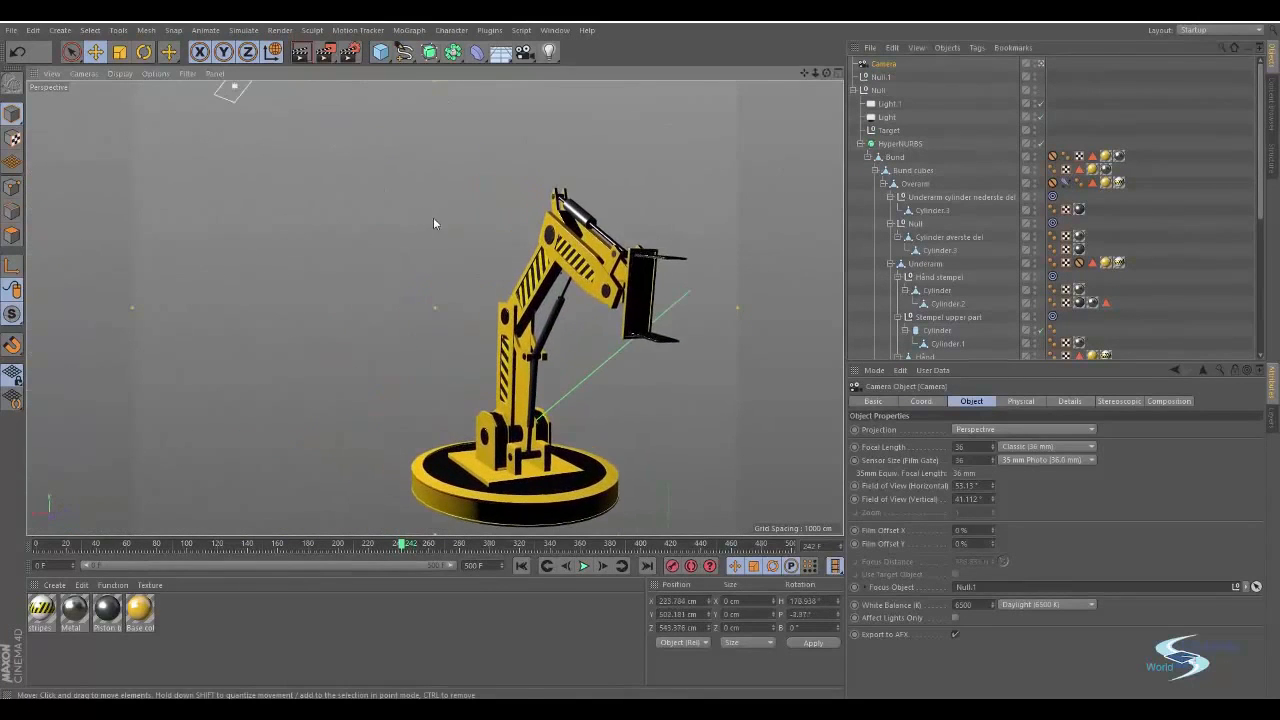
{"action": "left_click_drag", "start_coordinate": [525, 246], "coordinate": [532, 256], "text": "alt"}
{"action": "middle_click_drag", "start_coordinate": [532, 256], "coordinate": [484, 244], "text": "alt"}
{"action": "left_click_drag", "start_coordinate": [484, 244], "coordinate": [500, 251], "text": "alt"}
Set the render output to the 1920 x 1200 screen preset and the frame range to Current Frame
{"action": "left_click", "coordinate": [350, 54]}
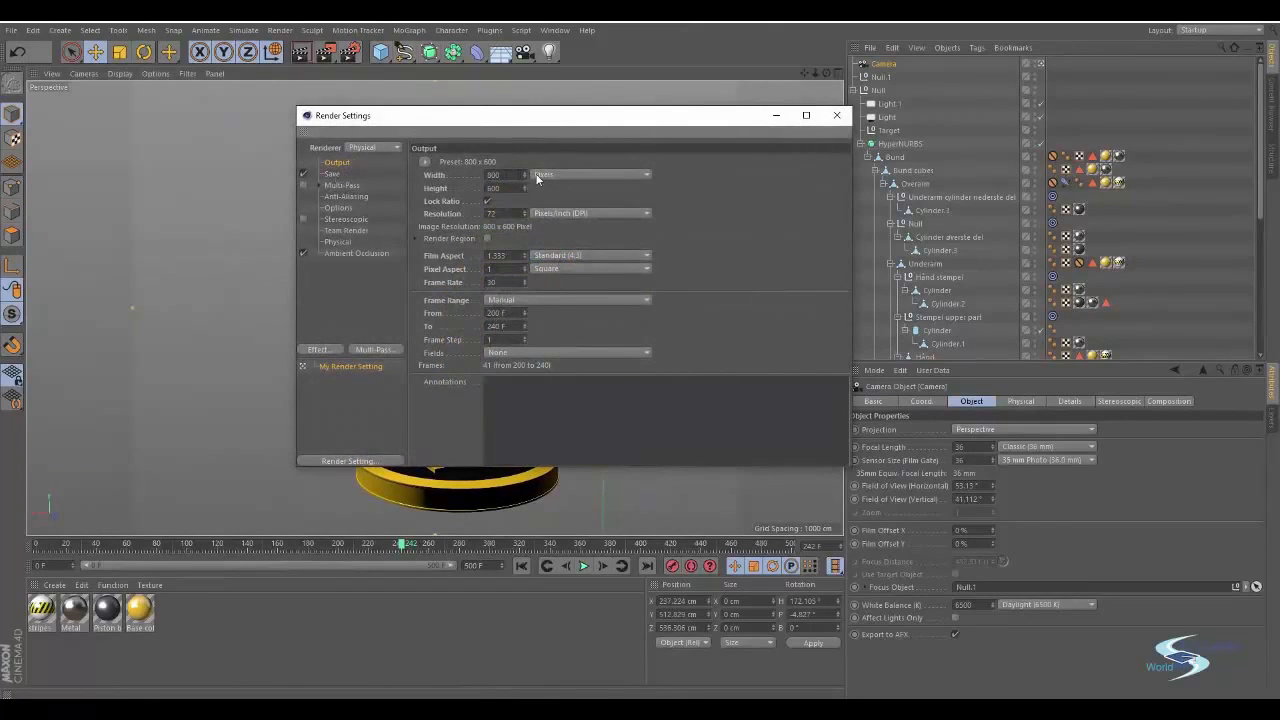
{"action": "left_click", "coordinate": [425, 162]}
{"action": "mouse_move", "coordinate": [437, 175]}
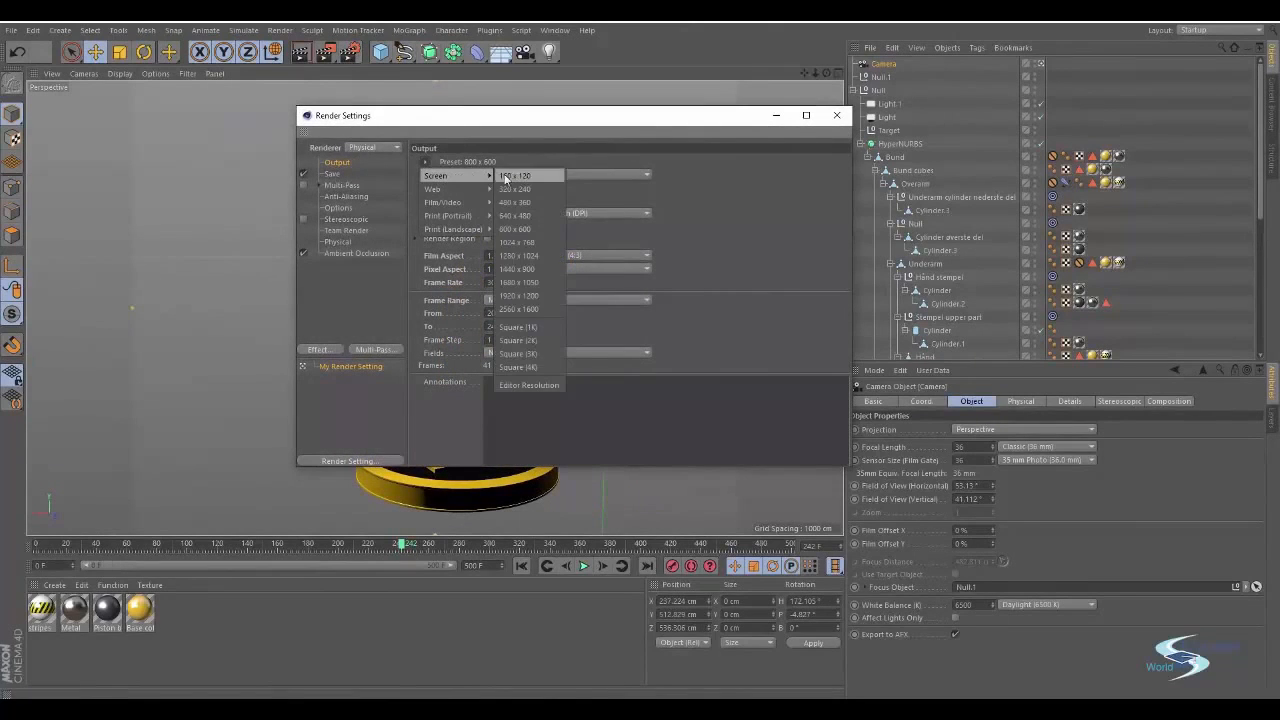
{"action": "left_click", "coordinate": [519, 296]}
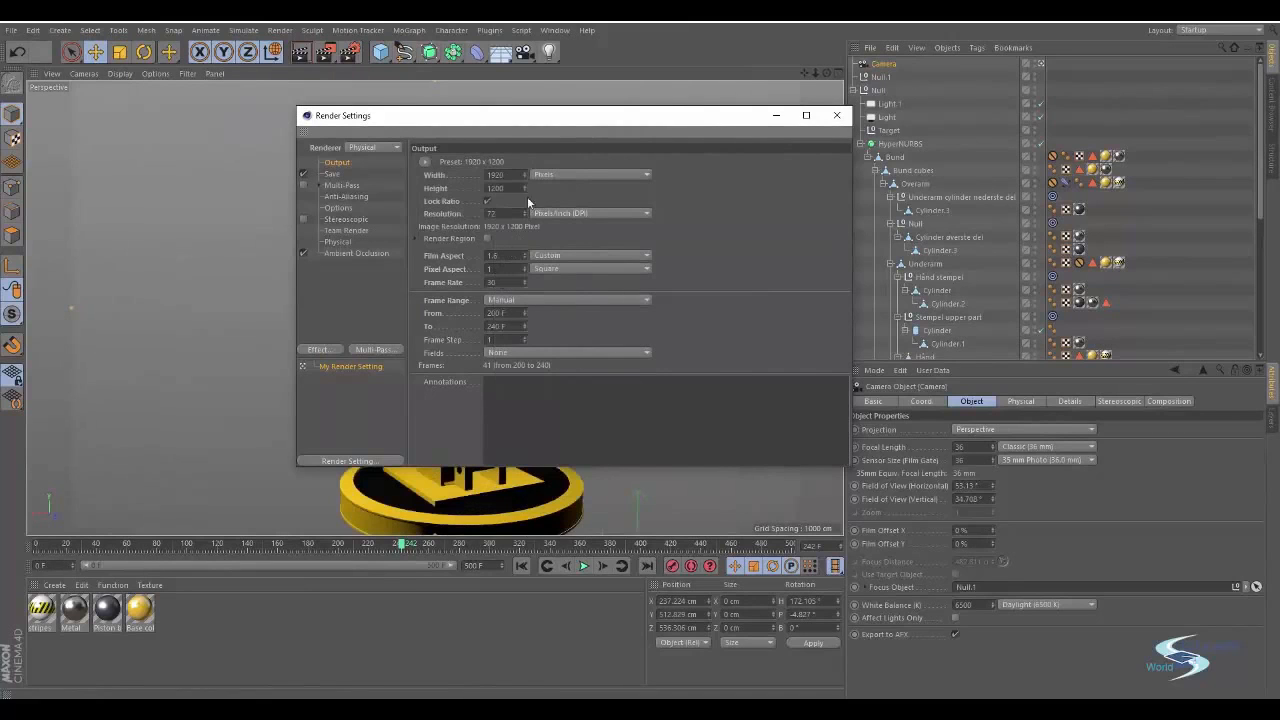
{"action": "left_click_drag", "start_coordinate": [502, 123], "coordinate": [470, 103]}
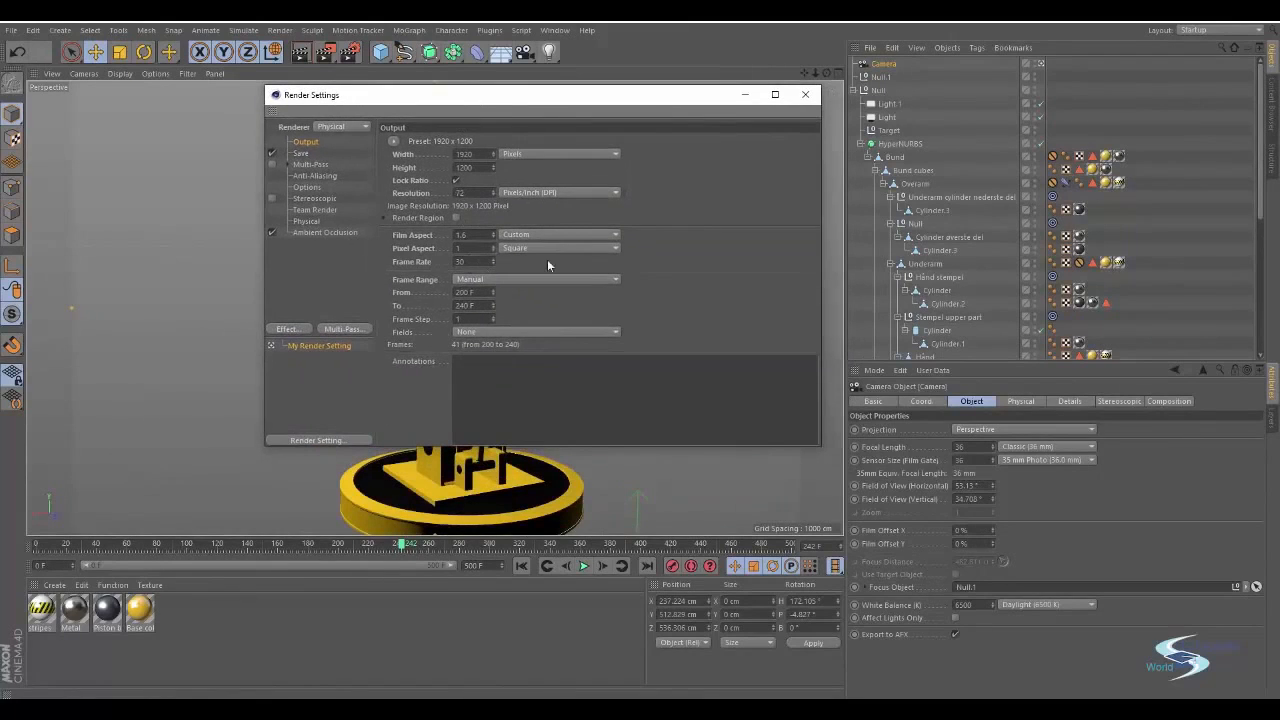
{"action": "left_click", "coordinate": [486, 279]}
{"action": "left_click", "coordinate": [494, 298]}
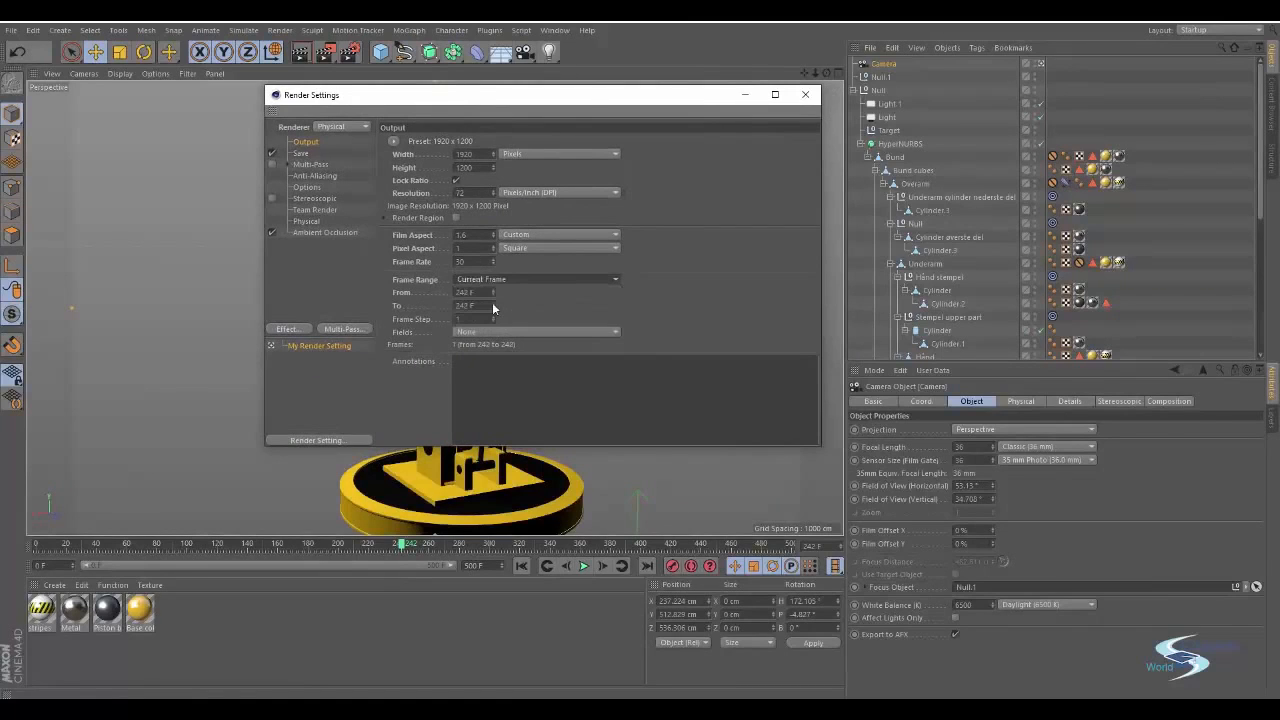
Set the render's save format to TIFF (PSD Layers) with a depth of 32 Bit/Channel
{"action": "left_click", "coordinate": [300, 154]}
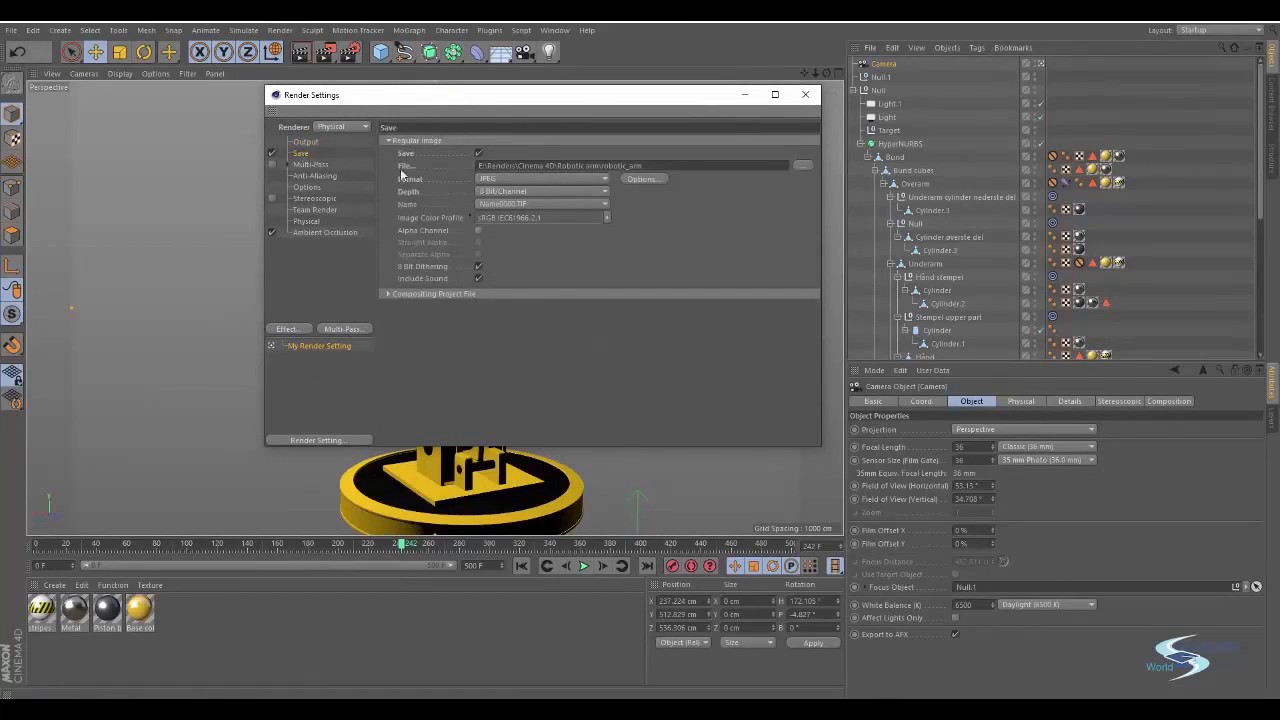
{"action": "left_click", "coordinate": [550, 180]}
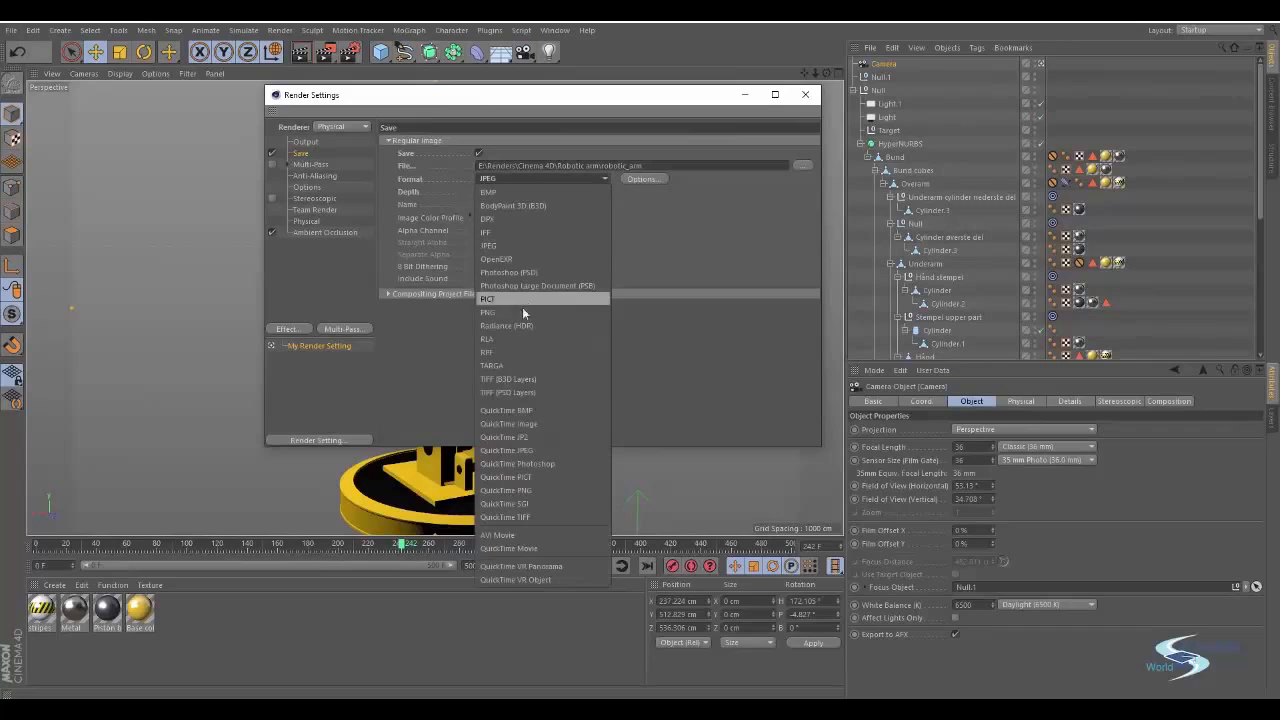
{"action": "left_click", "coordinate": [515, 393]}
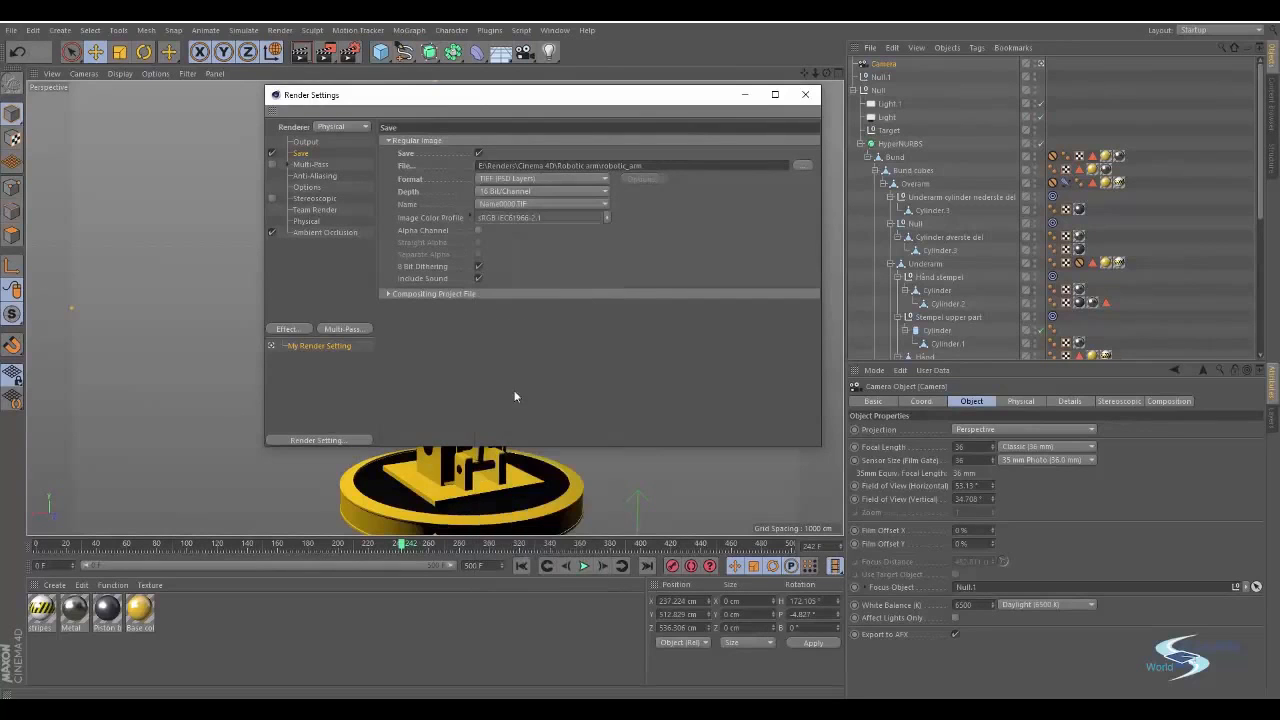
{"action": "left_click", "coordinate": [507, 191]}
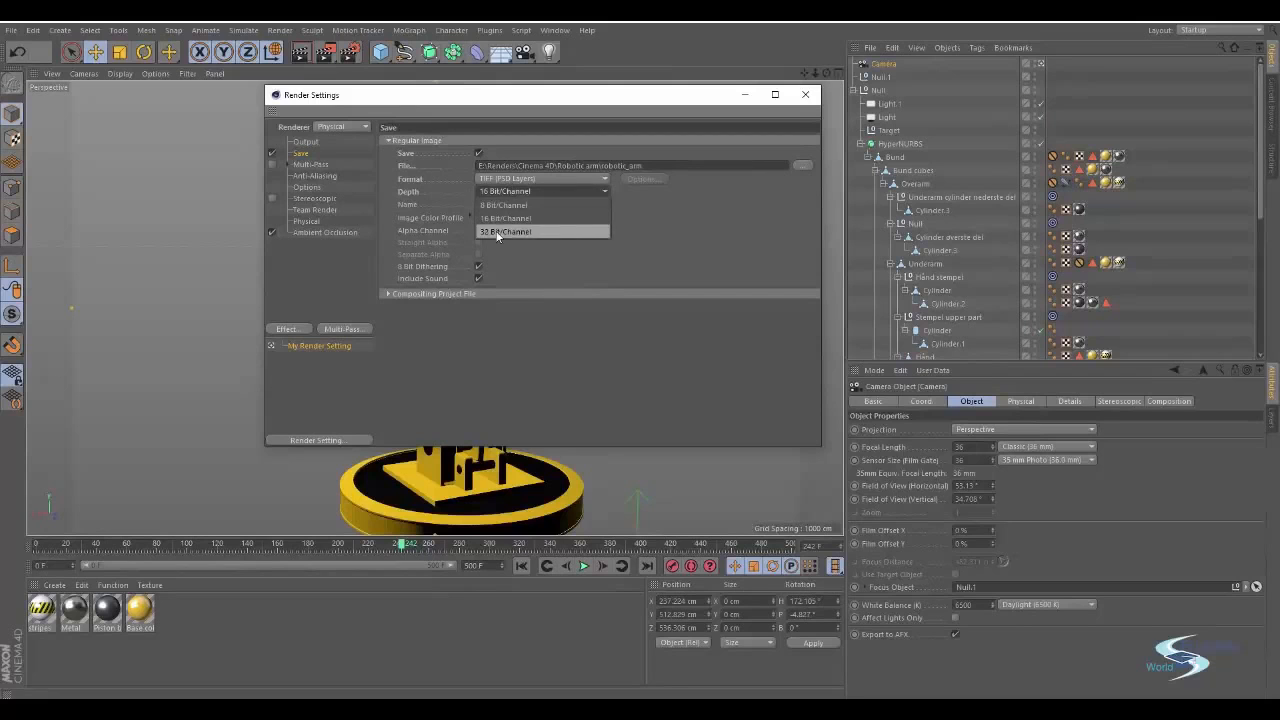
{"action": "left_click", "coordinate": [502, 231]}
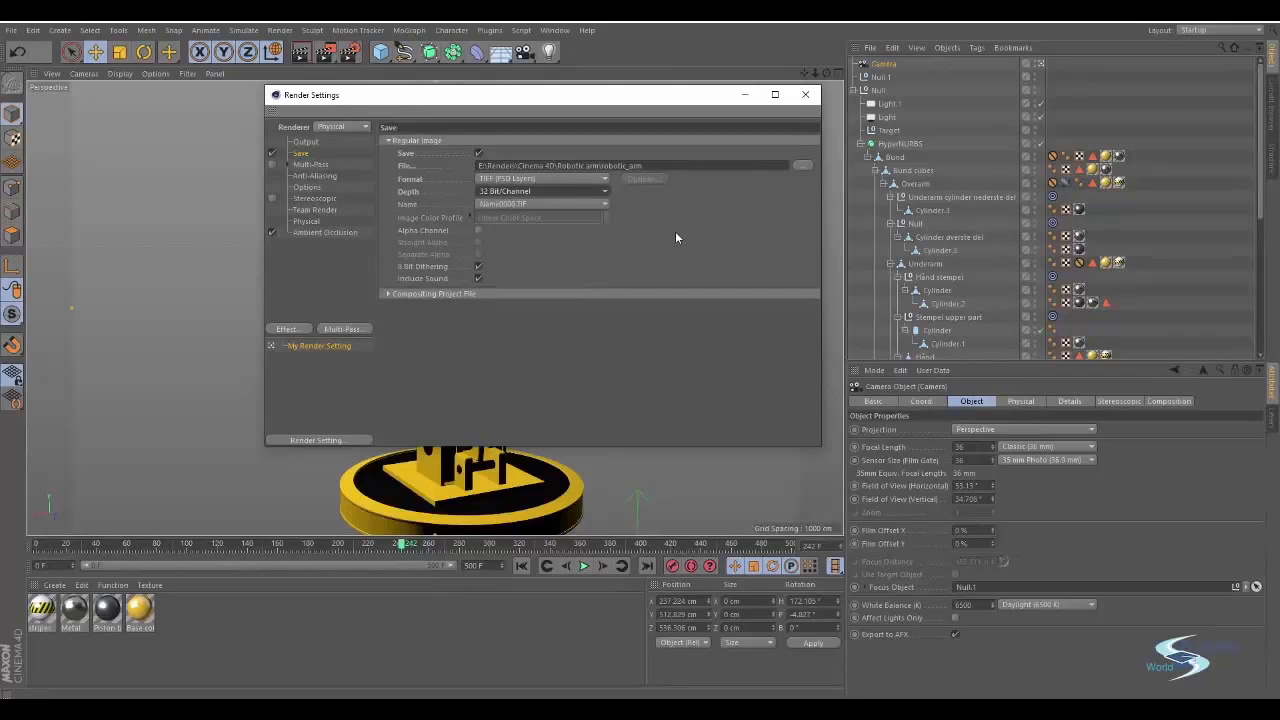
Set the Physical renderer's sampler to Progressive and close the render settings
{"action": "left_click", "coordinate": [306, 221]}
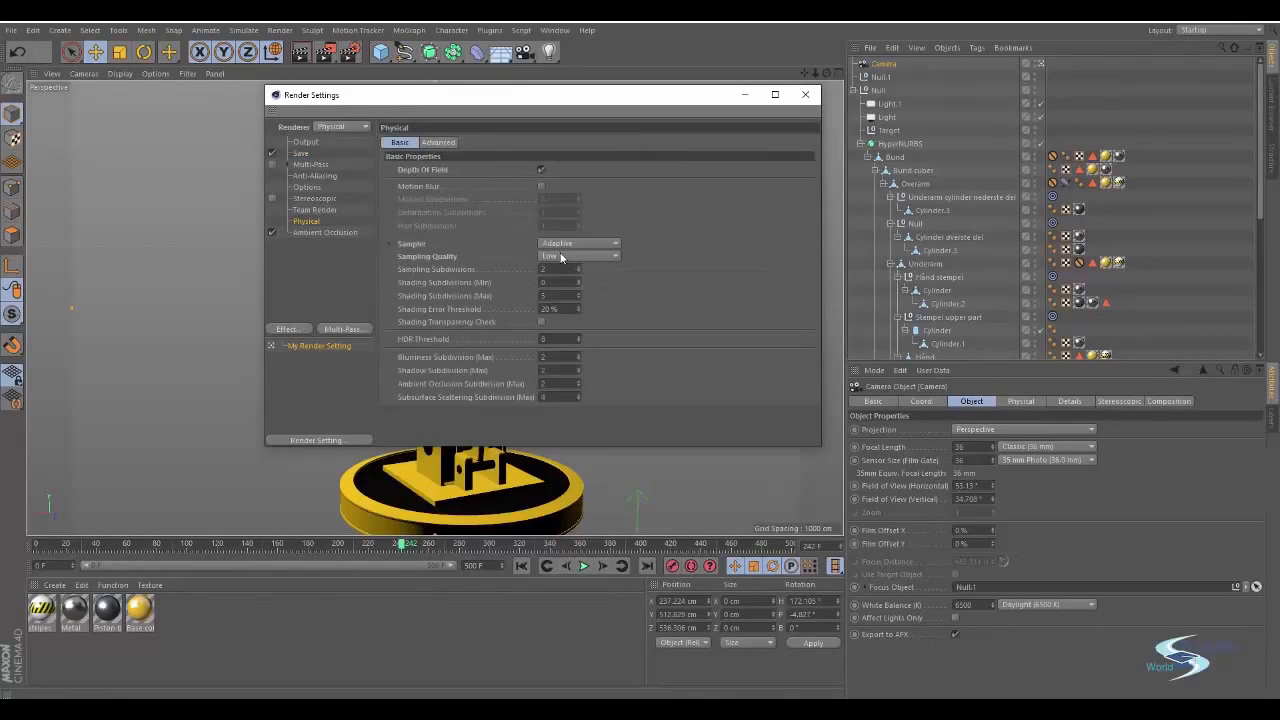
{"action": "left_click", "coordinate": [561, 257]}
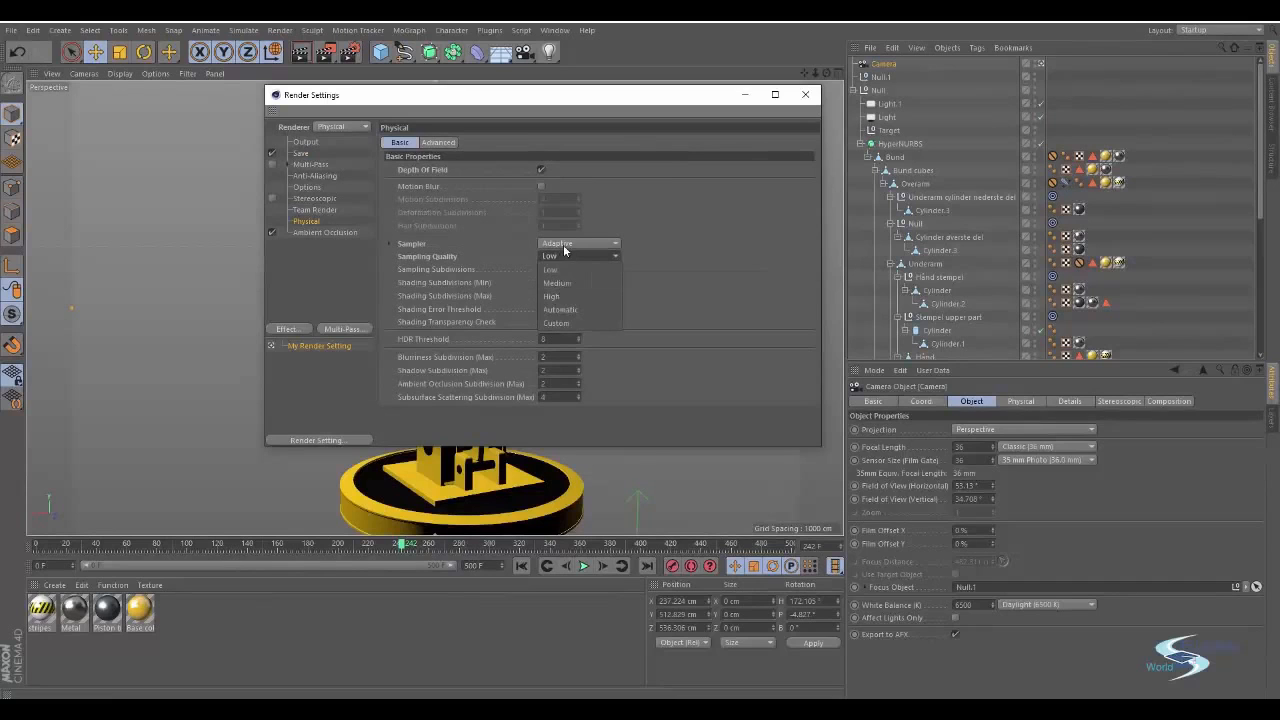
{"action": "left_click", "coordinate": [563, 246]}
{"action": "left_click", "coordinate": [563, 246]}
{"action": "left_click", "coordinate": [562, 284]}
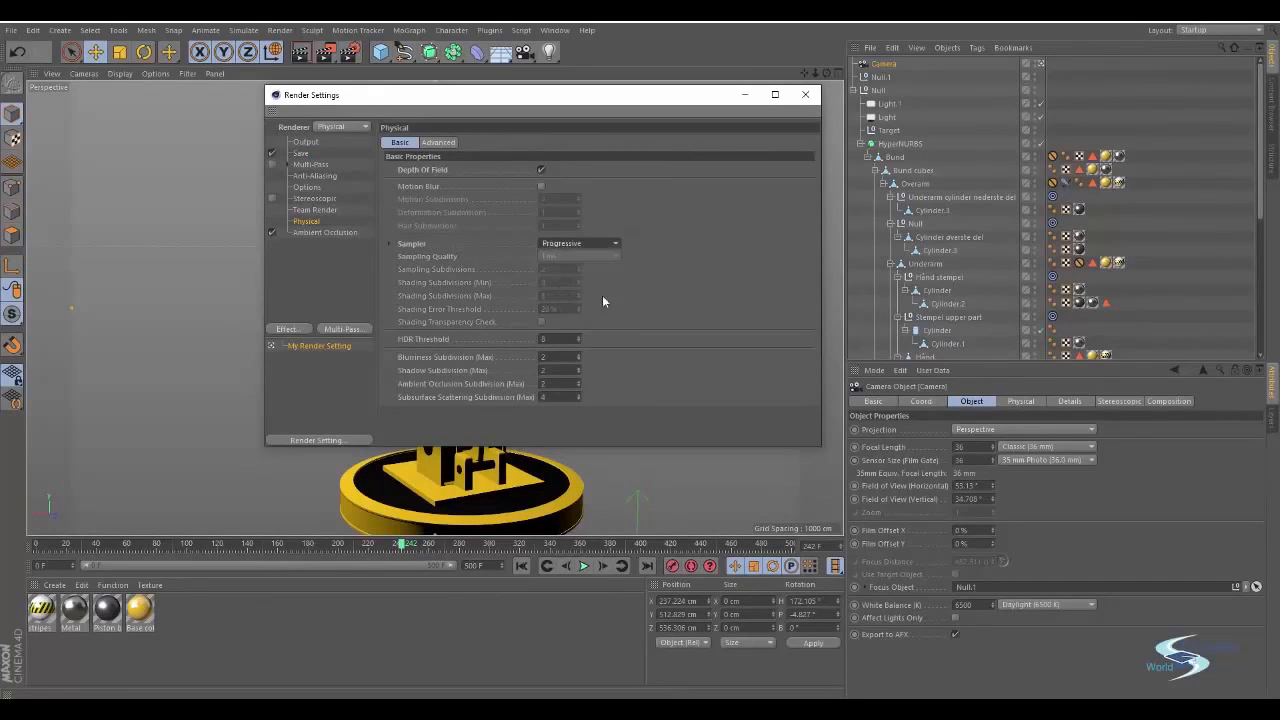
{"action": "left_click_drag", "start_coordinate": [563, 96], "coordinate": [541, 97]}
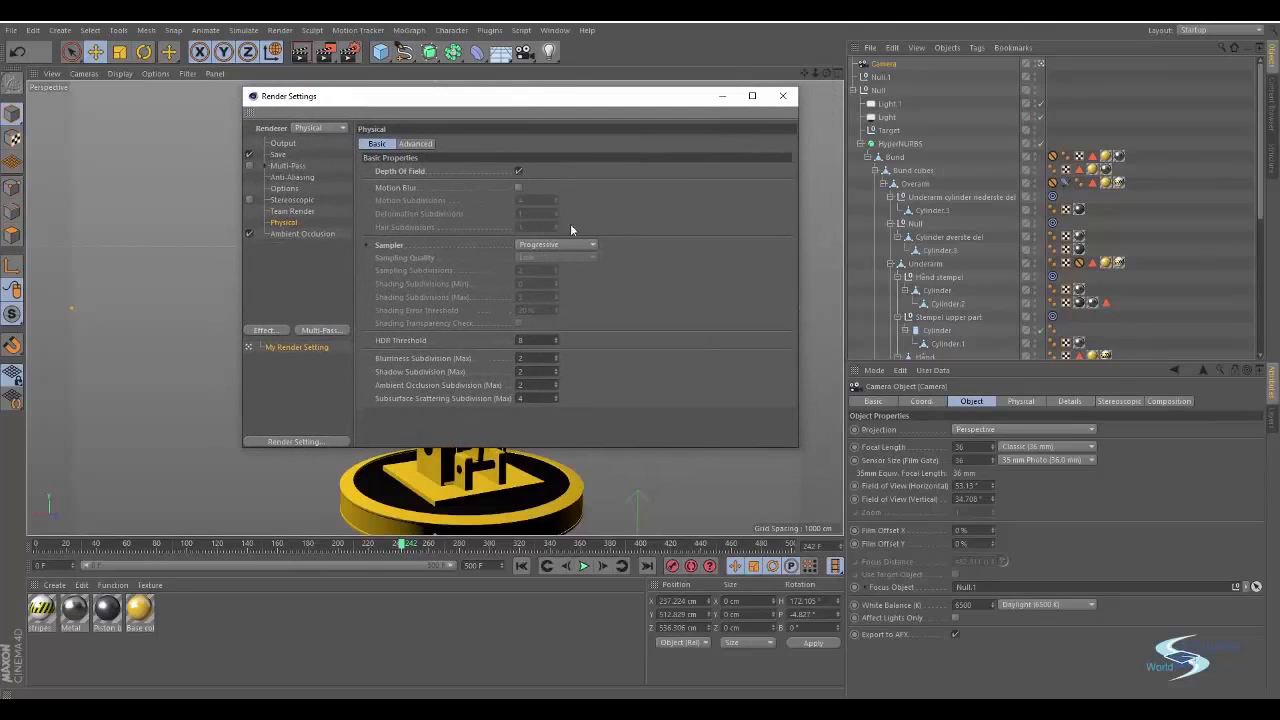
{"action": "left_click", "coordinate": [783, 96]}
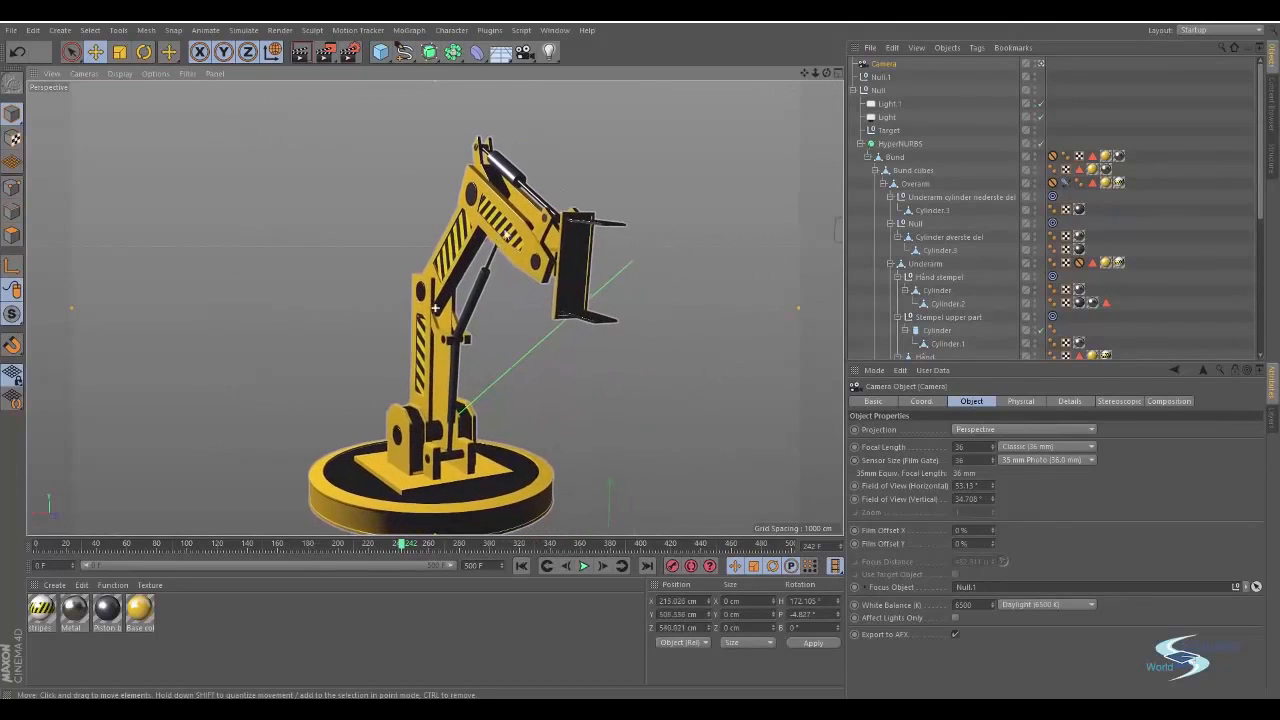
Reframe the arm through the camera and make a test render in the viewport
{"action": "middle_click_drag", "start_coordinate": [448, 290], "coordinate": [450, 270], "text": "alt"}
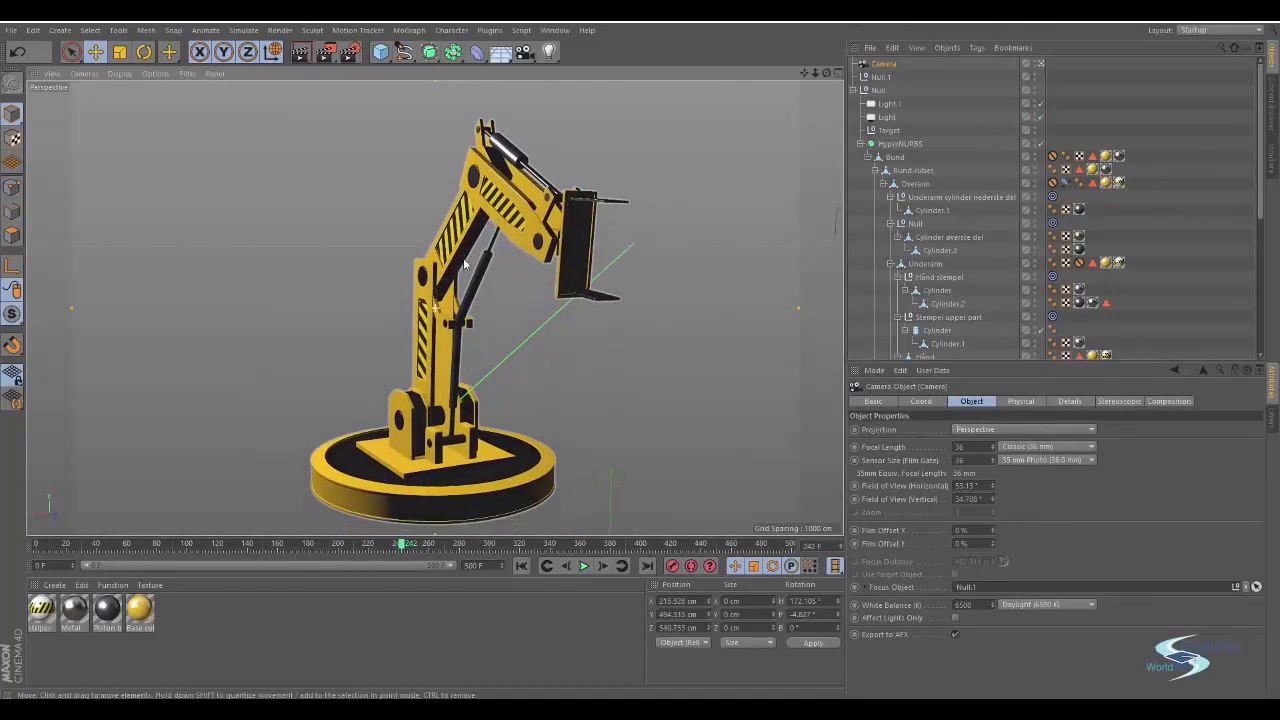
{"action": "scroll", "coordinate": [450, 270], "scroll_direction": "down", "scroll_amount": 2}
{"action": "left_click_drag", "start_coordinate": [452, 270], "coordinate": [686, 268], "text": "alt"}
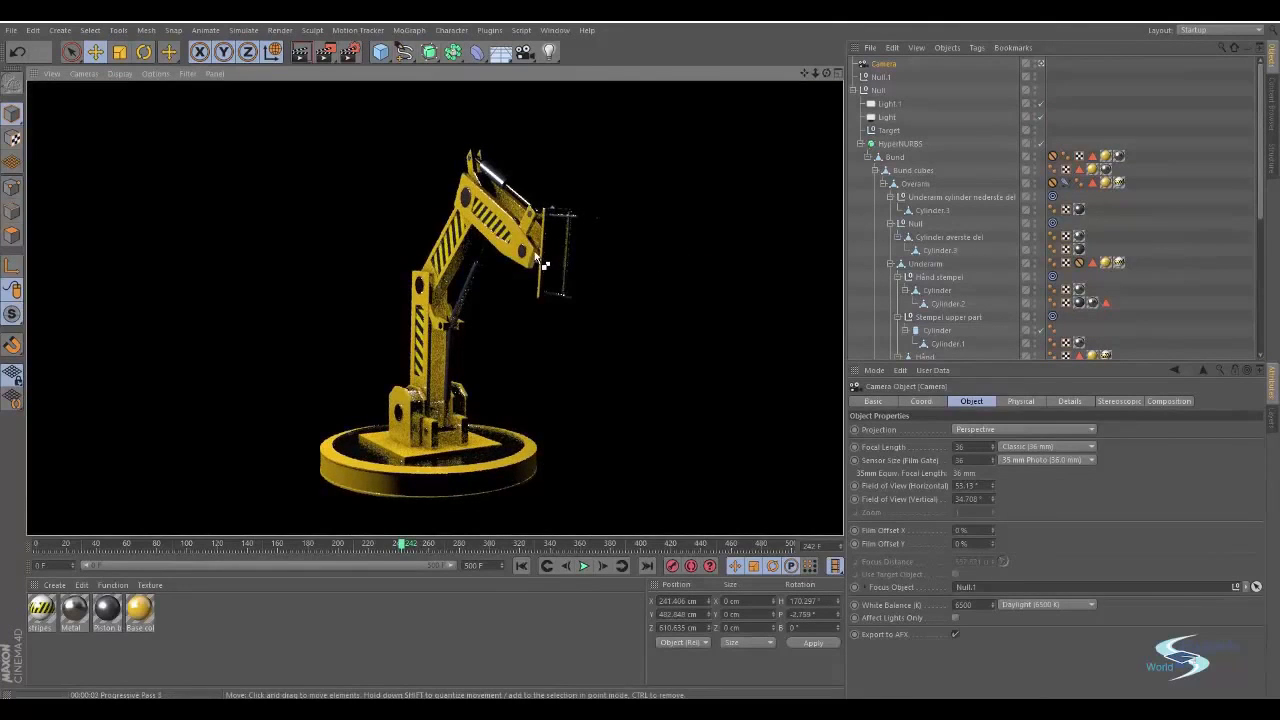
{"action": "left_click_drag", "start_coordinate": [533, 262], "coordinate": [482, 239], "text": "alt"}
Set the camera's focal length to 70 mm, then move it back to fit the whole arm and test-render the view
{"action": "left_click", "coordinate": [972, 448]}
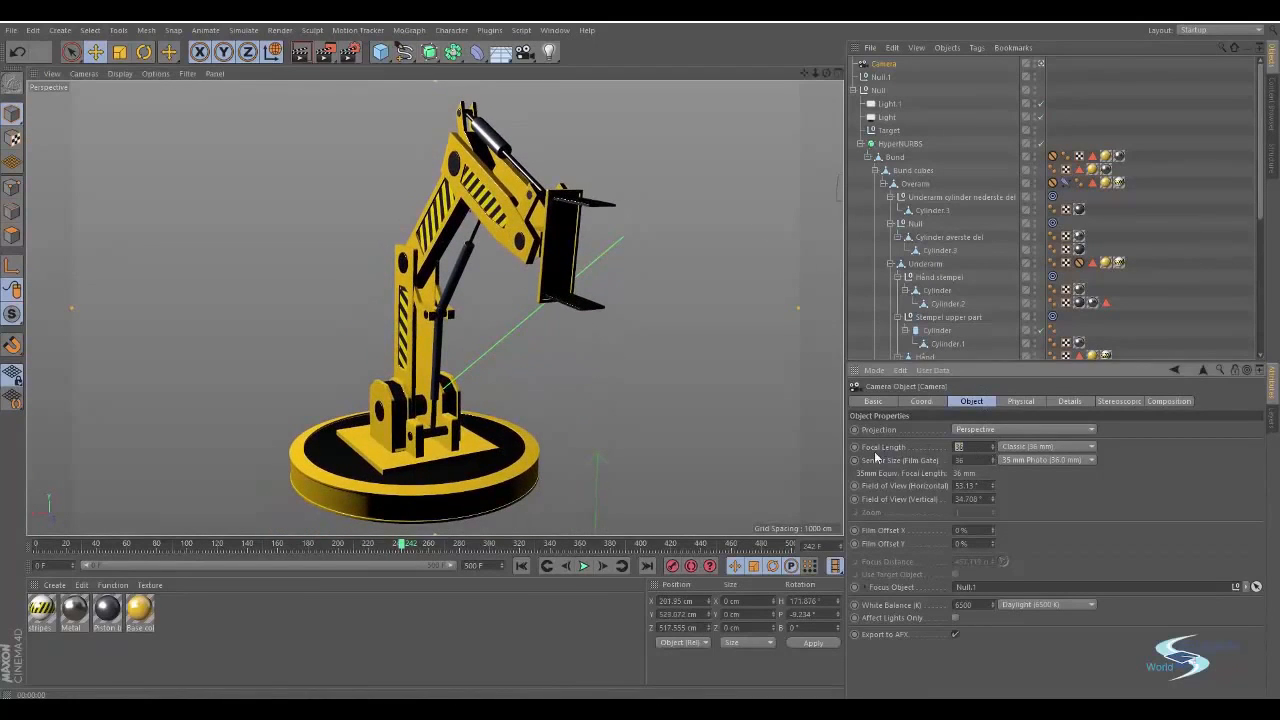
{"action": "type", "text": "70"}
{"action": "key", "text": "Return"}
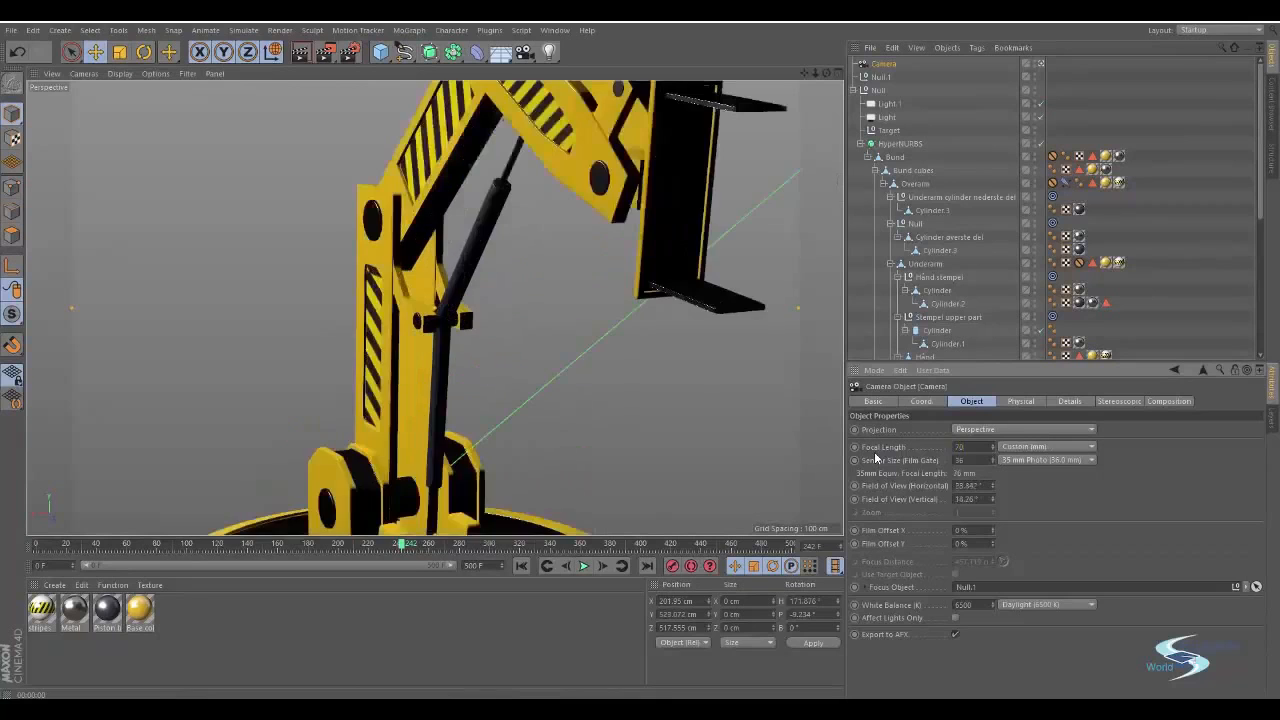
{"action": "scroll", "coordinate": [362, 320], "scroll_direction": "down", "scroll_amount": 5}
{"action": "left_click_drag", "start_coordinate": [364, 327], "coordinate": [658, 320], "text": "alt"}
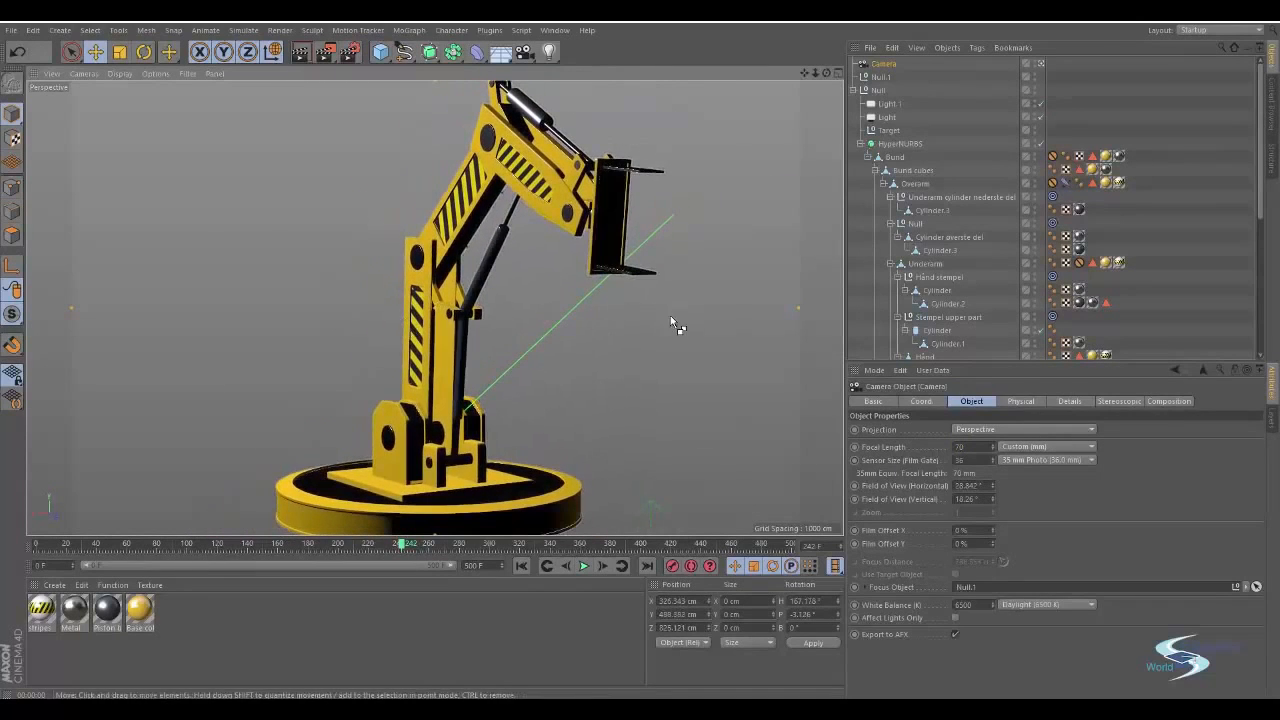
{"action": "key", "text": "ctrl+r"}
{"action": "mouse_move", "coordinate": [652, 240]}
{"action": "left_mouse_down", "text": "alt"}
{"action": "mouse_move", "coordinate": [582, 288]}
{"action": "mouse_move", "coordinate": [598, 282]}
{"action": "left_mouse_up", "text": "alt"}
Set the camera's physical F-Stop to 3 and select its focus object, Null.1
{"action": "left_click", "coordinate": [1016, 401]}
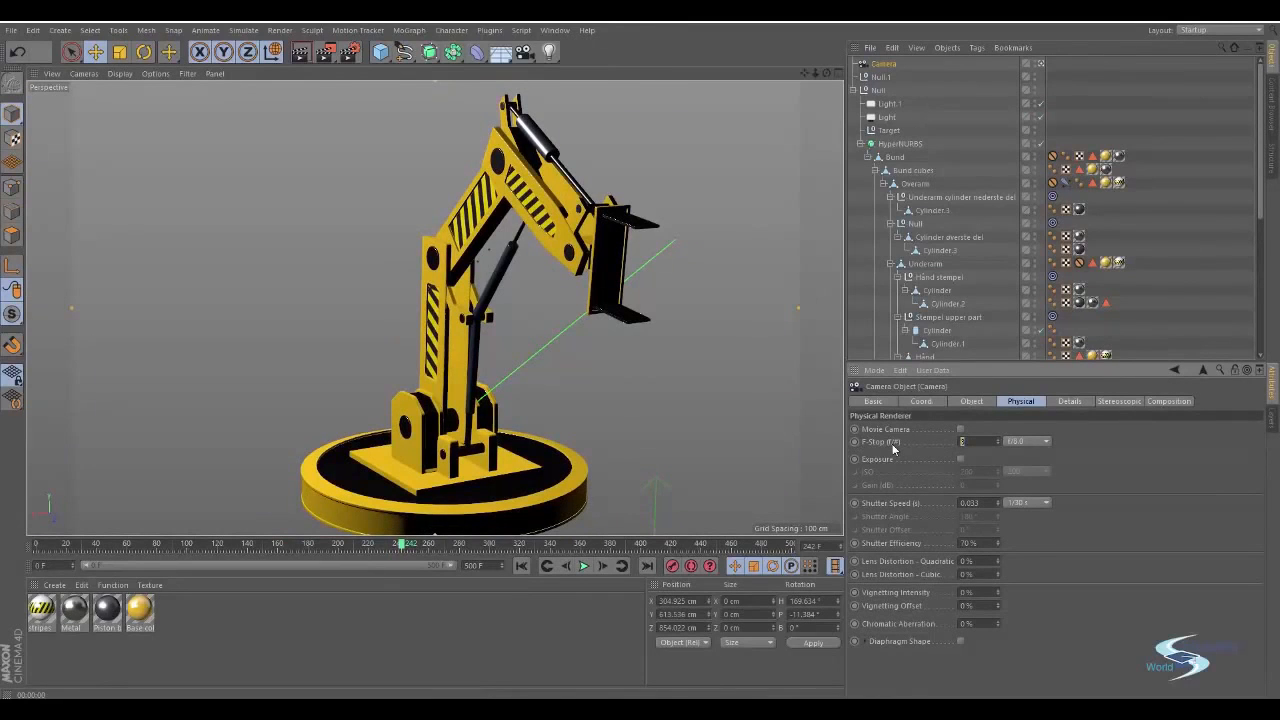
{"action": "left_click", "coordinate": [881, 78]}
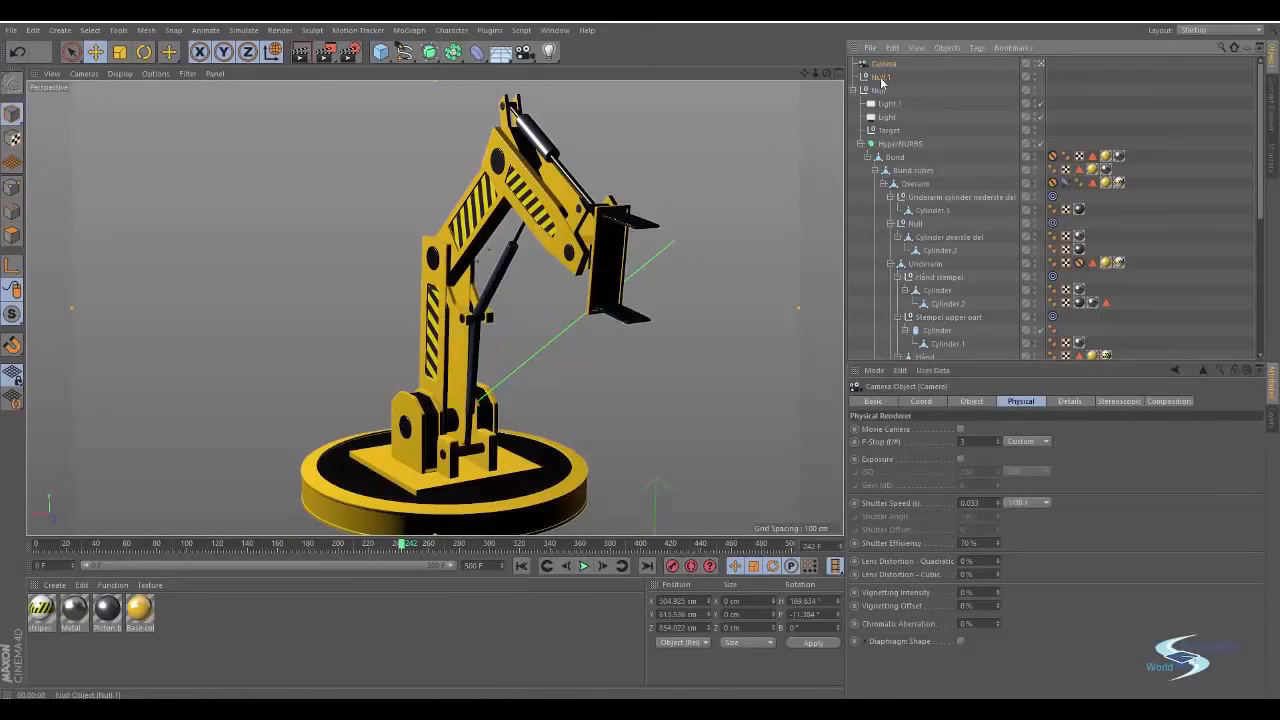
Test-render the whole arm and a close-up of its upper part to examine the depth of field, ending on the full arm
{"action": "left_click_drag", "start_coordinate": [569, 217], "coordinate": [570, 277], "text": "alt"}
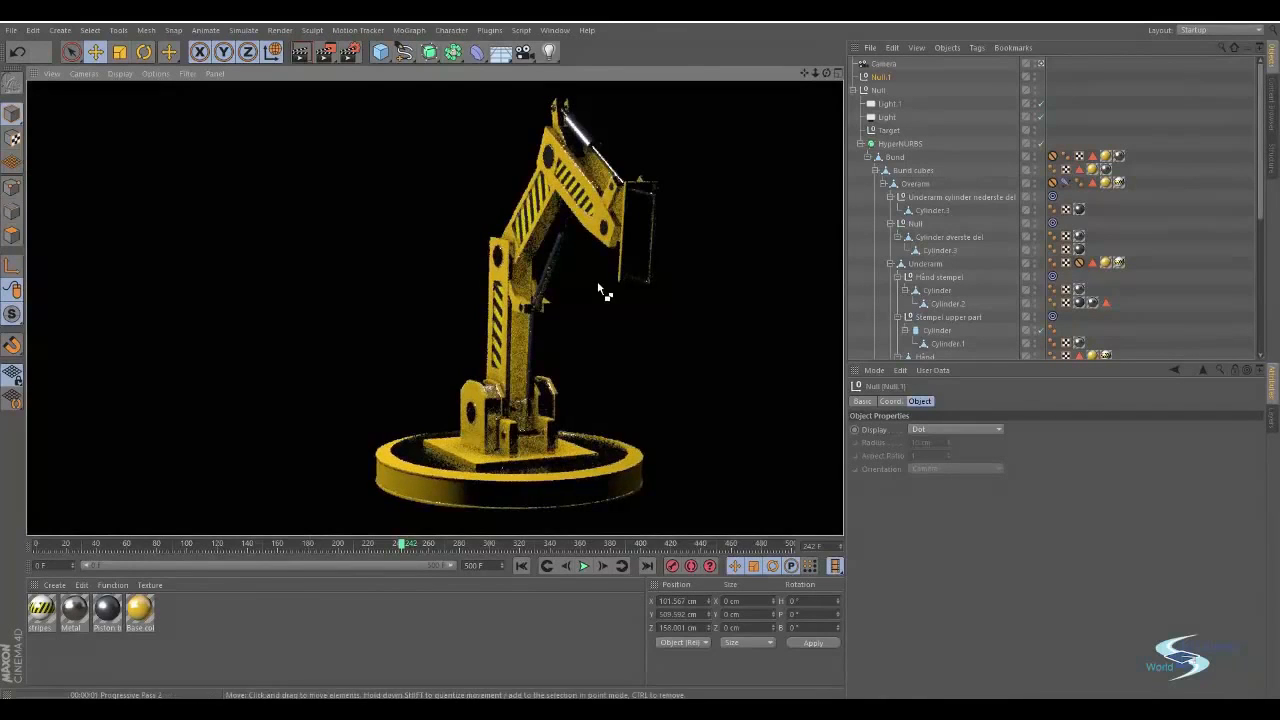
{"action": "mouse_move", "coordinate": [607, 206]}
{"action": "right_mouse_down", "text": "alt"}
{"action": "mouse_move", "coordinate": [774, 123]}
{"action": "mouse_move", "coordinate": [600, 212]}
{"action": "right_mouse_up", "text": "alt"}
{"action": "left_click_drag", "start_coordinate": [603, 213], "coordinate": [520, 287], "text": "alt"}
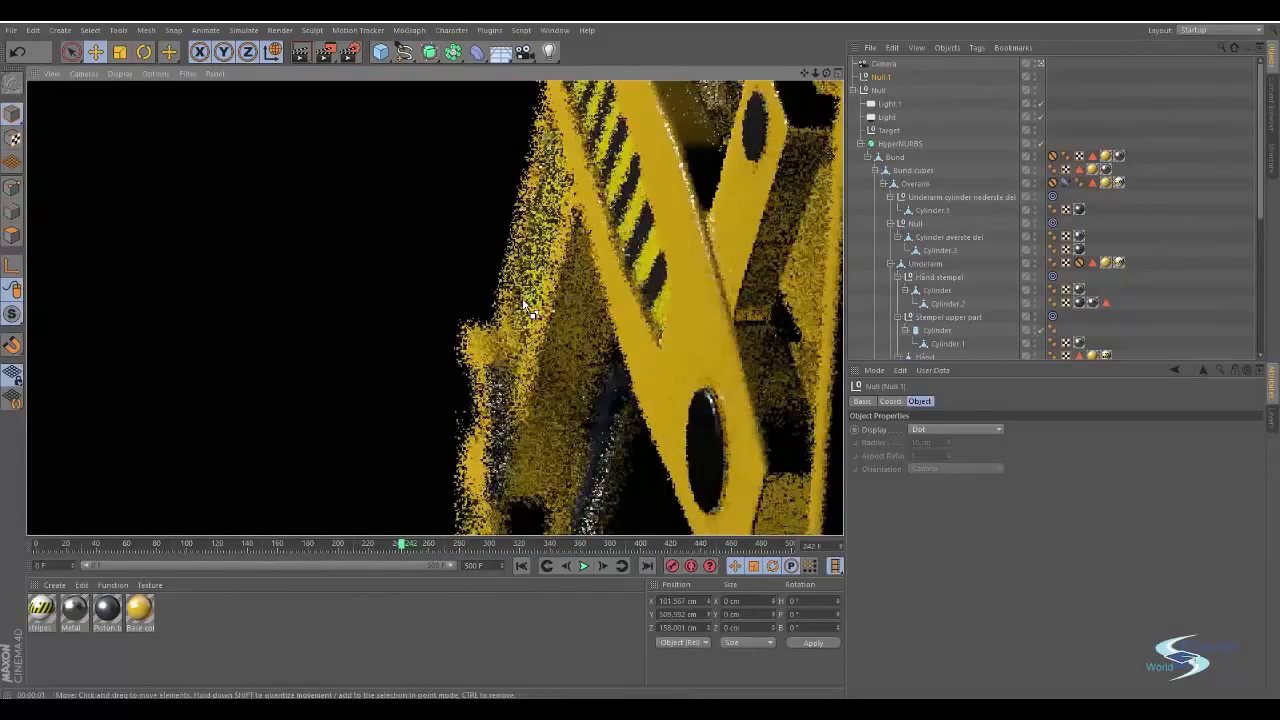
{"action": "left_click_drag", "start_coordinate": [522, 272], "coordinate": [495, 388], "text": "alt"}
{"action": "right_click_drag", "start_coordinate": [495, 388], "coordinate": [421, 357], "text": "alt"}
{"action": "left_click_drag", "start_coordinate": [421, 357], "coordinate": [485, 360], "text": "alt"}
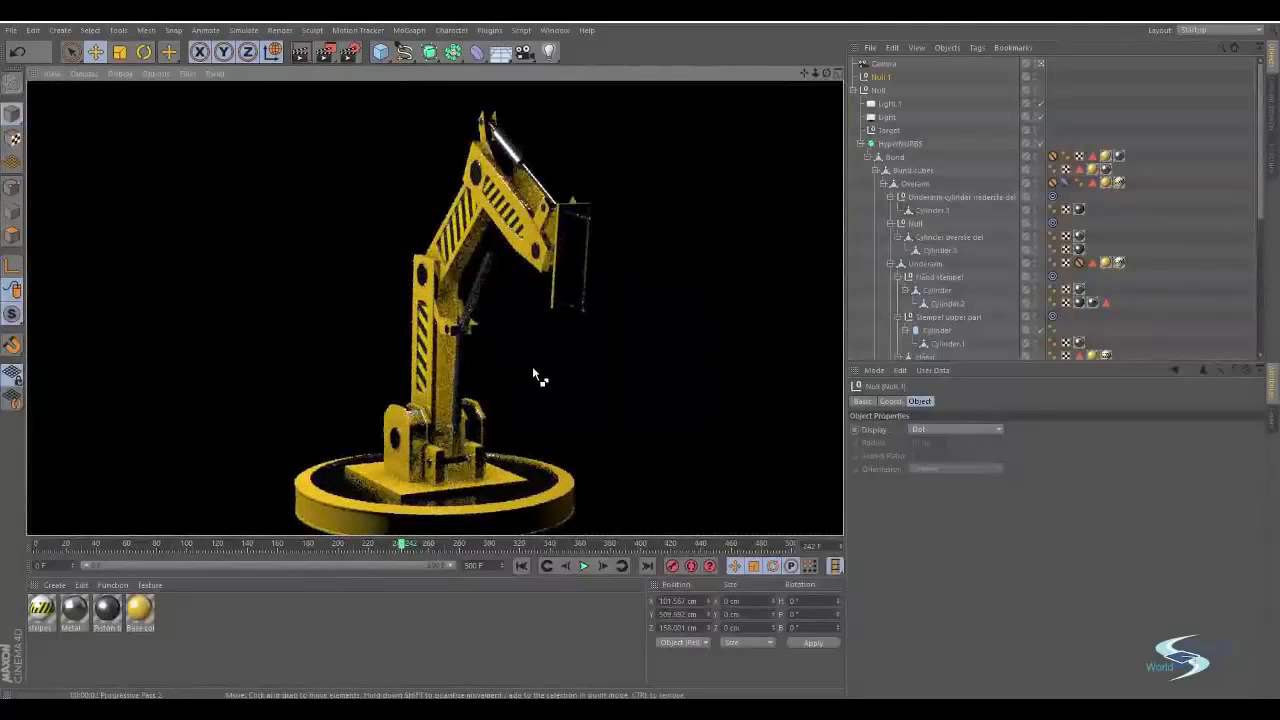
{"action": "left_click_drag", "start_coordinate": [532, 366], "coordinate": [513, 326], "text": "alt"}
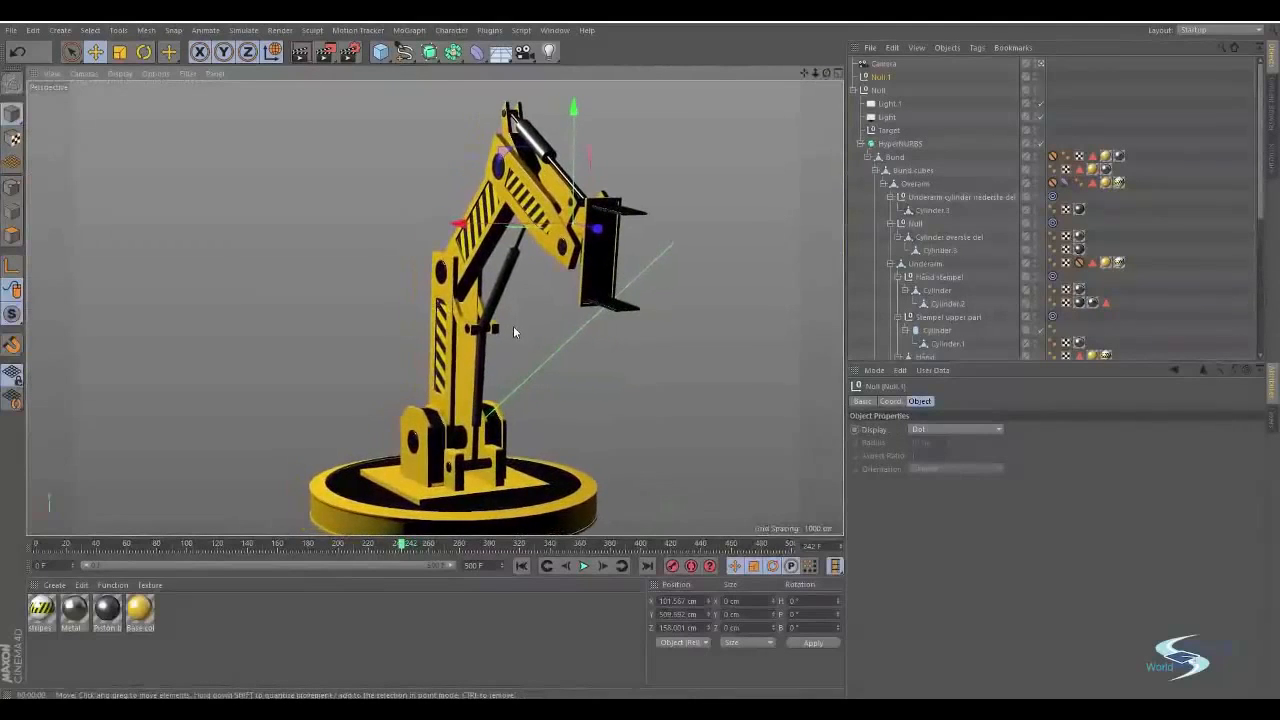
Set the Physical renderer's sampler to Adaptive with High sampling quality
{"action": "left_click", "coordinate": [350, 52]}
{"action": "left_click", "coordinate": [540, 245]}
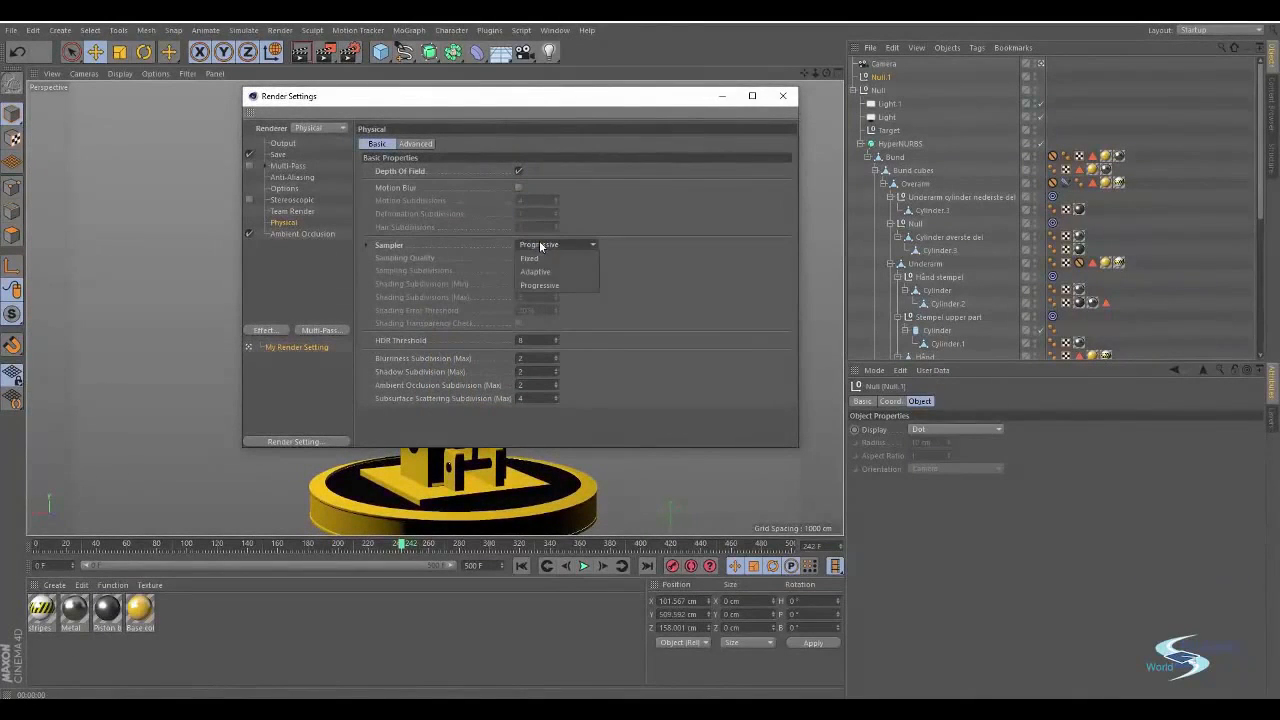
{"action": "left_click", "coordinate": [535, 271]}
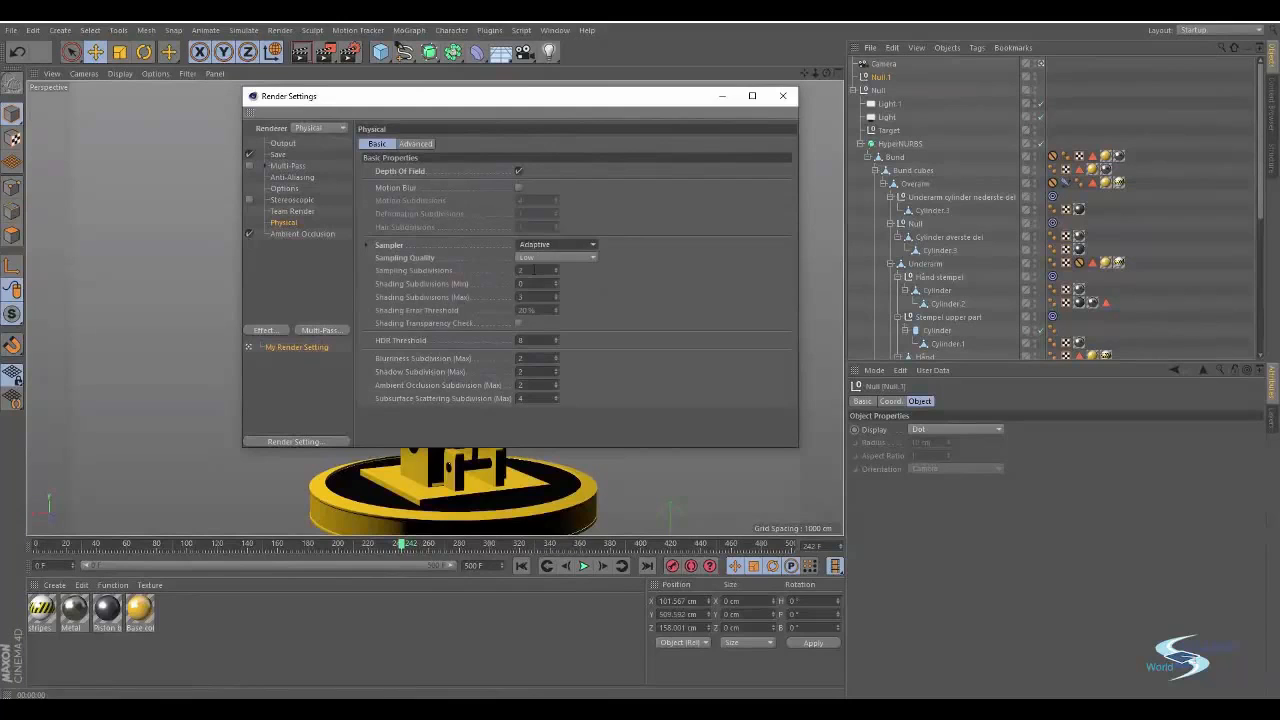
{"action": "left_click", "coordinate": [540, 257]}
{"action": "left_click", "coordinate": [540, 297]}
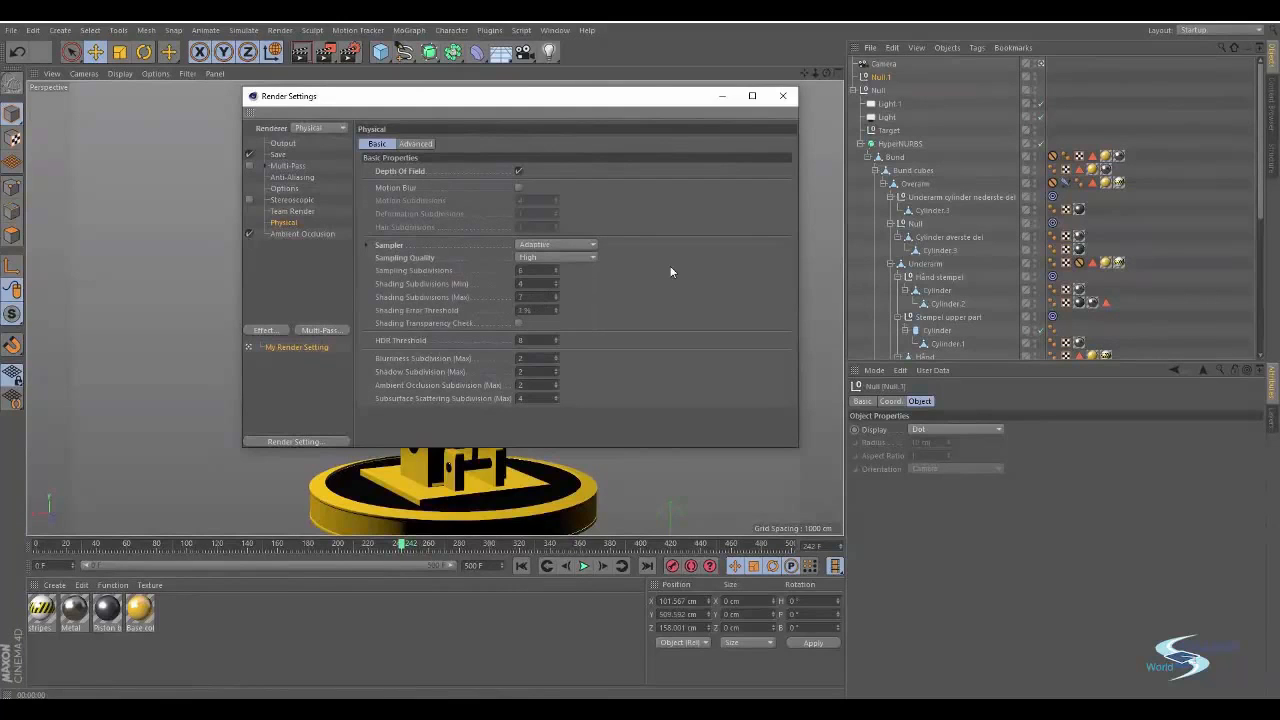
Set the render's save file to robotic_arm_high_res in the Renders\Cinema 4D folder, then close the render settings
{"action": "left_click", "coordinate": [277, 155]}
{"action": "left_click", "coordinate": [779, 168]}
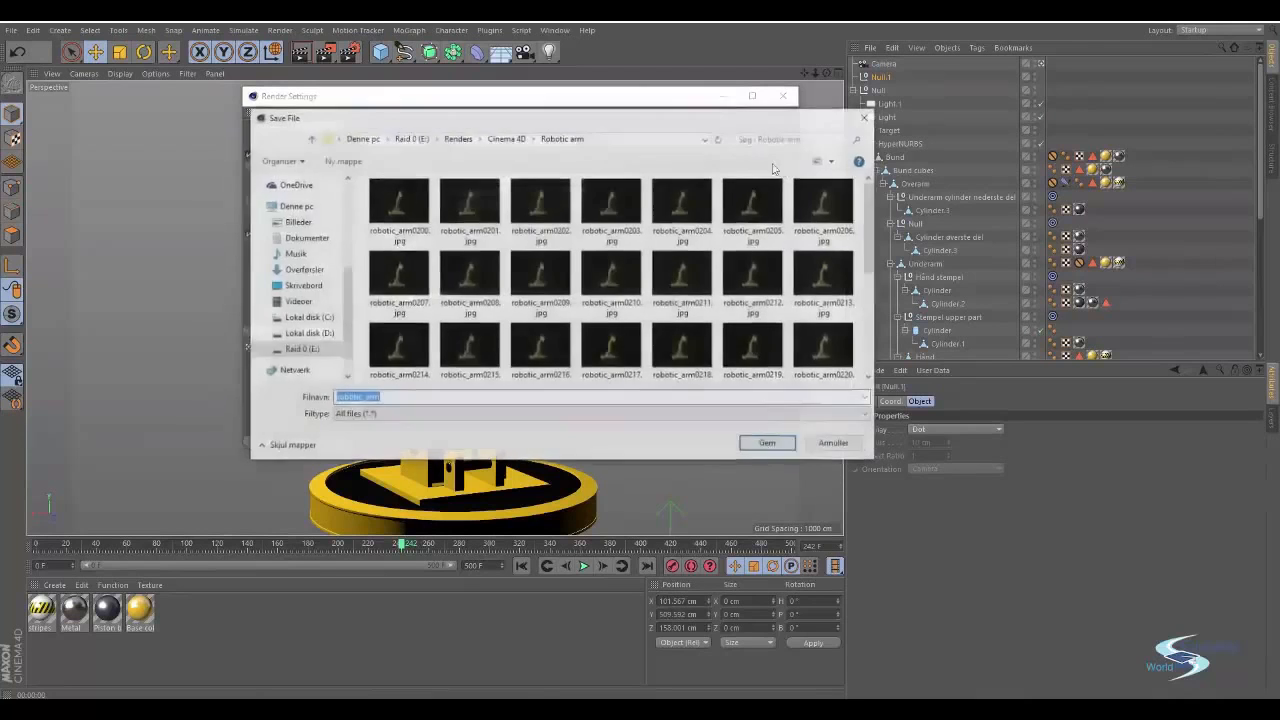
{"action": "left_click", "coordinate": [503, 137]}
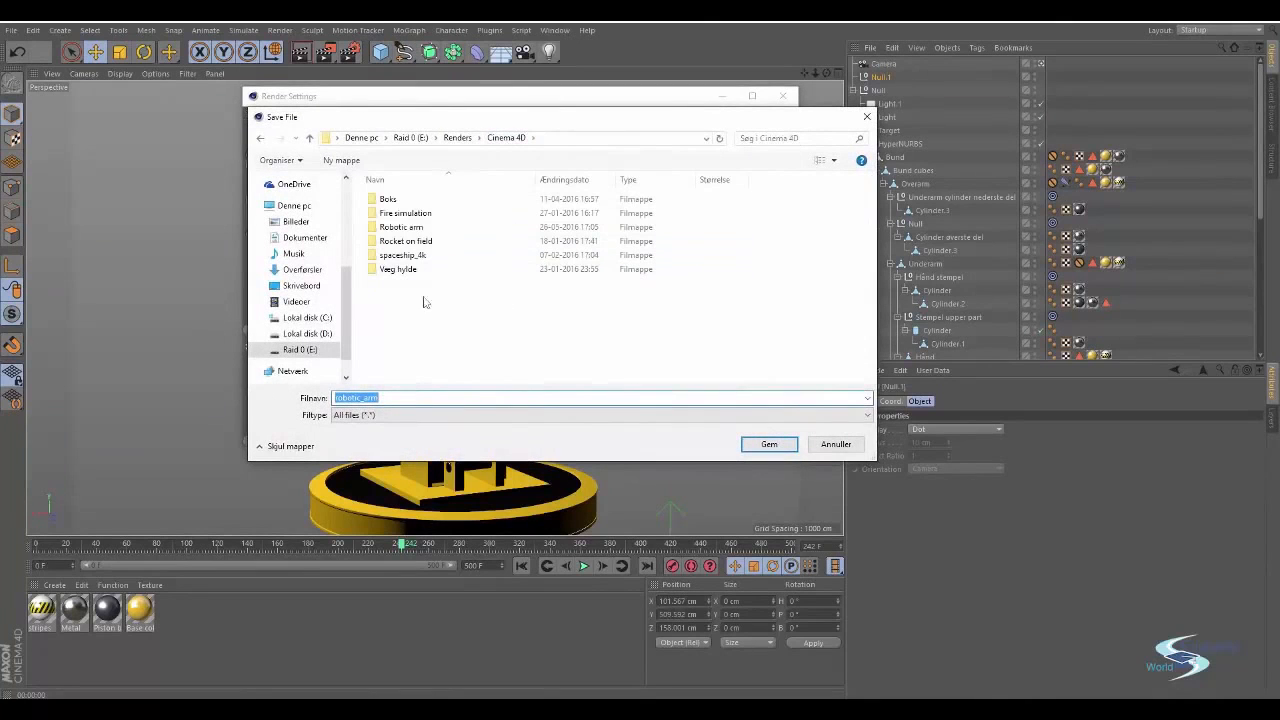
{"action": "left_click", "coordinate": [412, 397]}
{"action": "type", "text": "_high_Rs"}
{"action": "key", "text": "Return"}
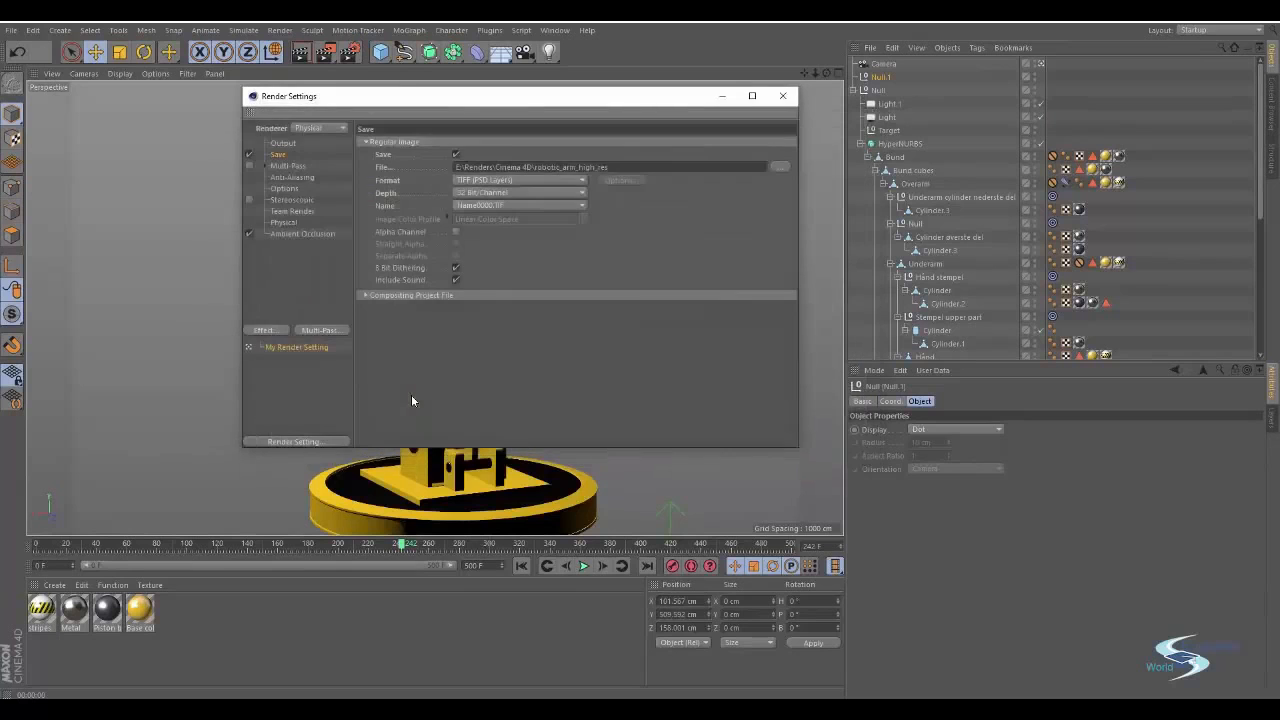
{"action": "left_click", "coordinate": [789, 99]}
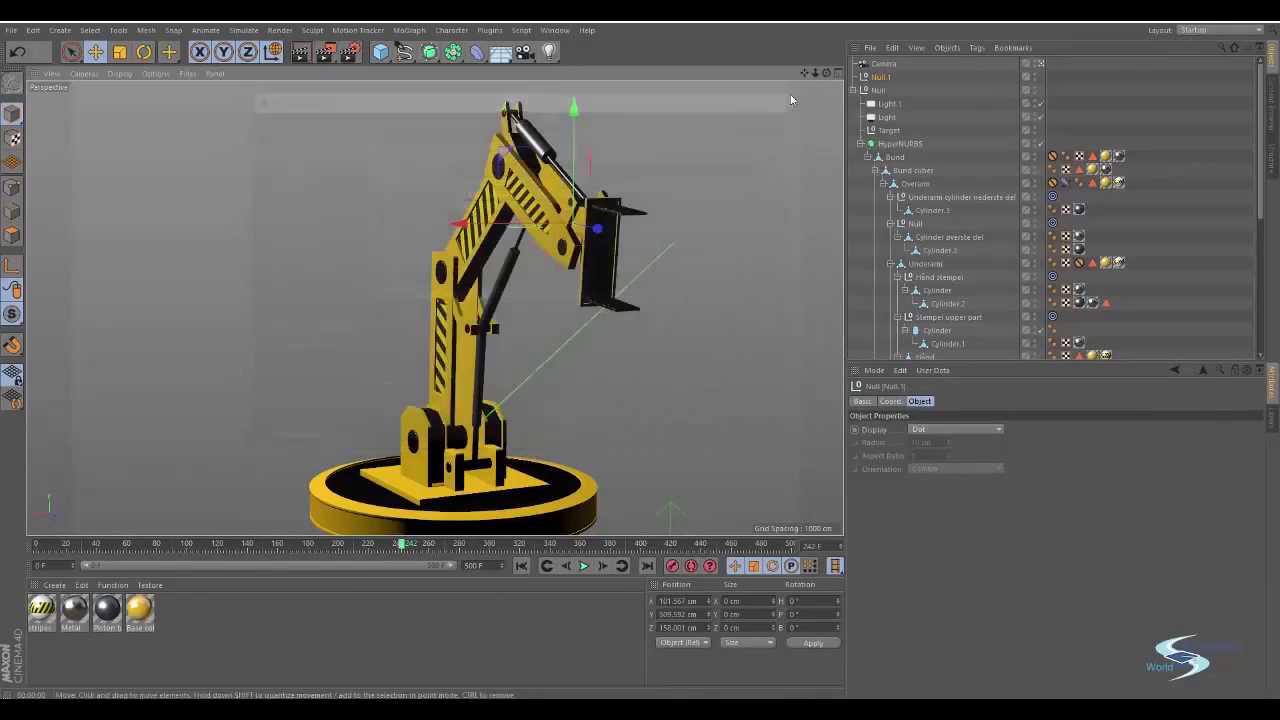
Render the still to the enlarged Picture Viewer, with the whole frame fitted to check its progress
{"action": "left_click", "coordinate": [325, 52]}
{"action": "left_click", "coordinate": [942, 81]}
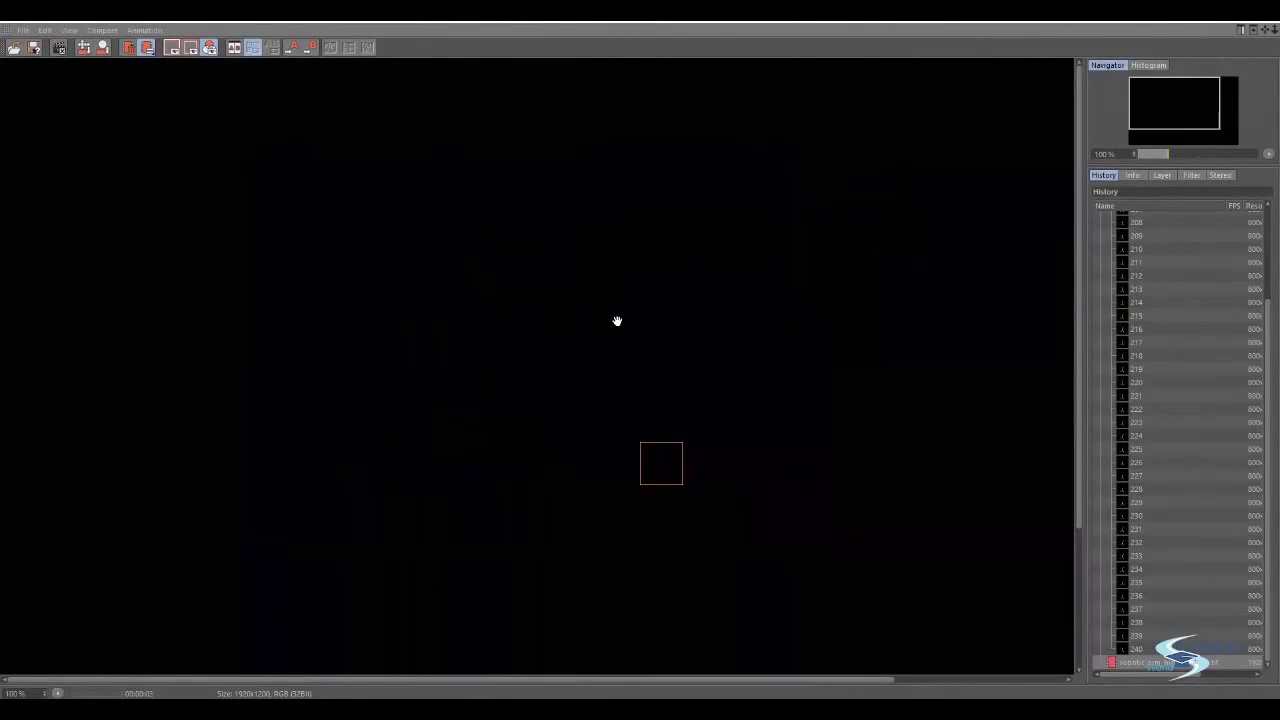
{"action": "scroll", "coordinate": [586, 394], "scroll_direction": "down", "scroll_amount": 3}
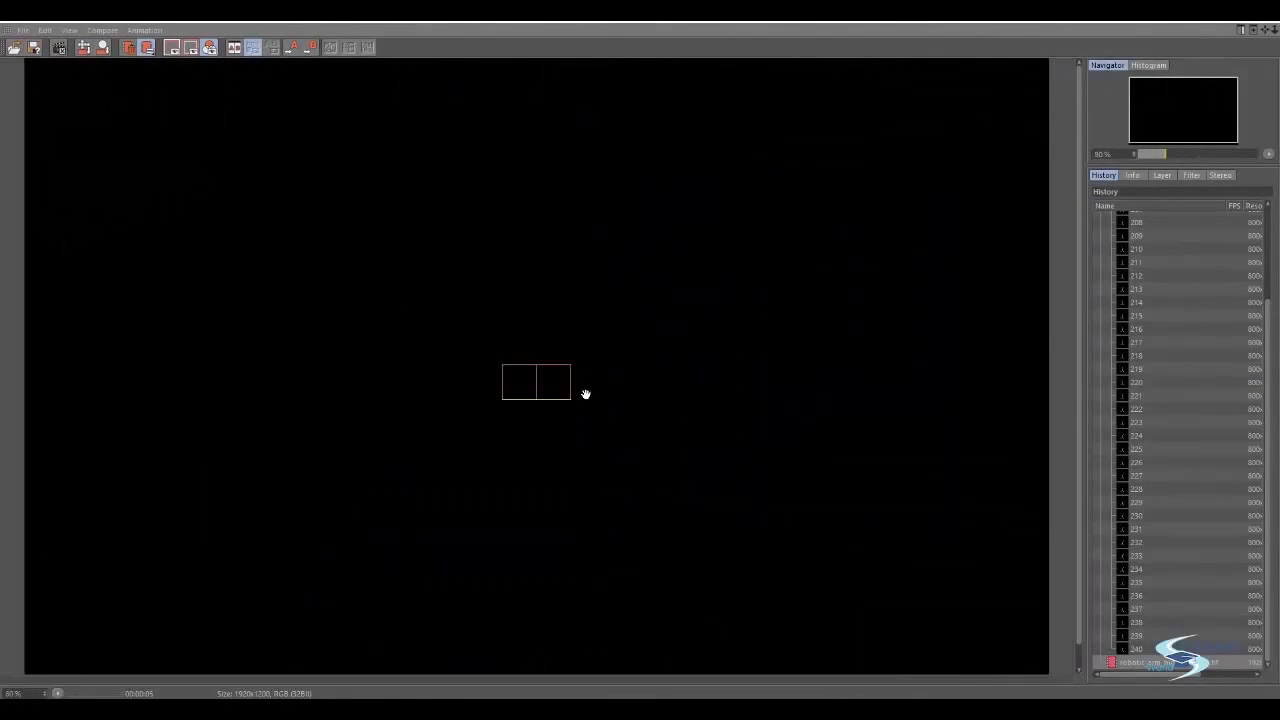
{"action": "scroll", "coordinate": [534, 390], "scroll_direction": "up", "scroll_amount": 3}
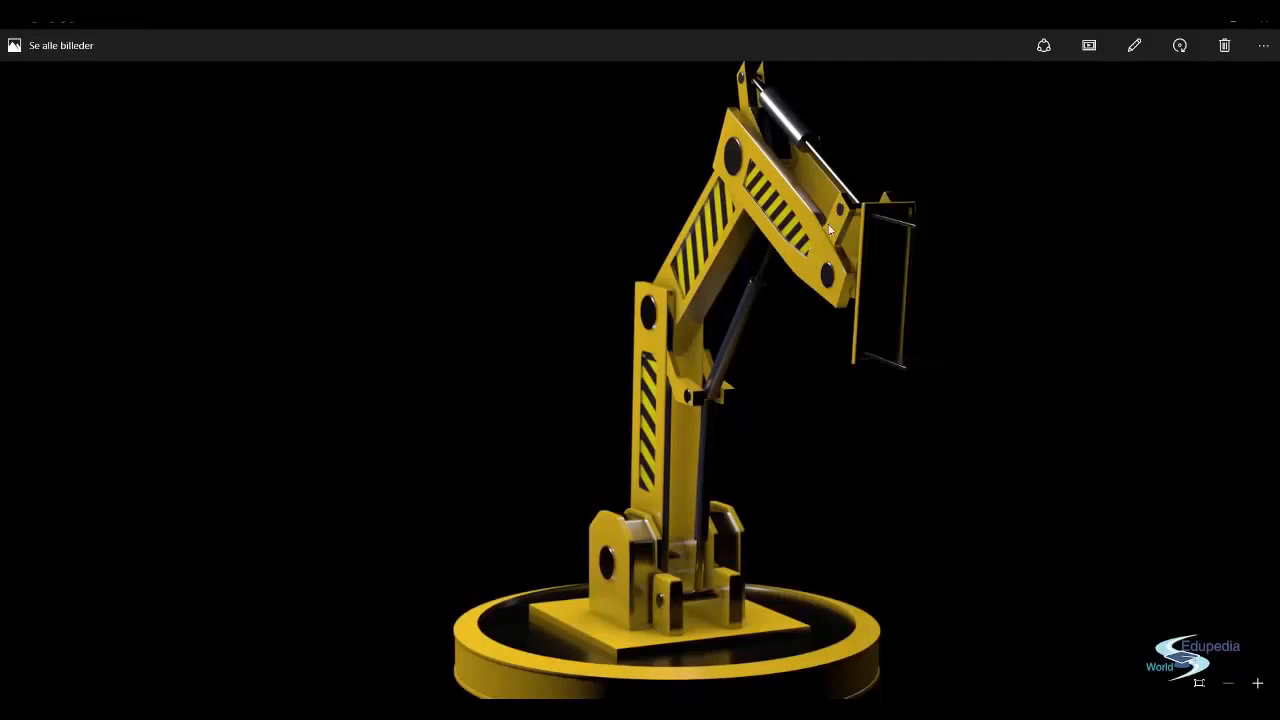
Examine the finished render in the photo viewer, checking the depth of field up close on the upper arm and the base
{"action": "scroll", "coordinate": [841, 219], "scroll_direction": "up", "scroll_amount": 5}
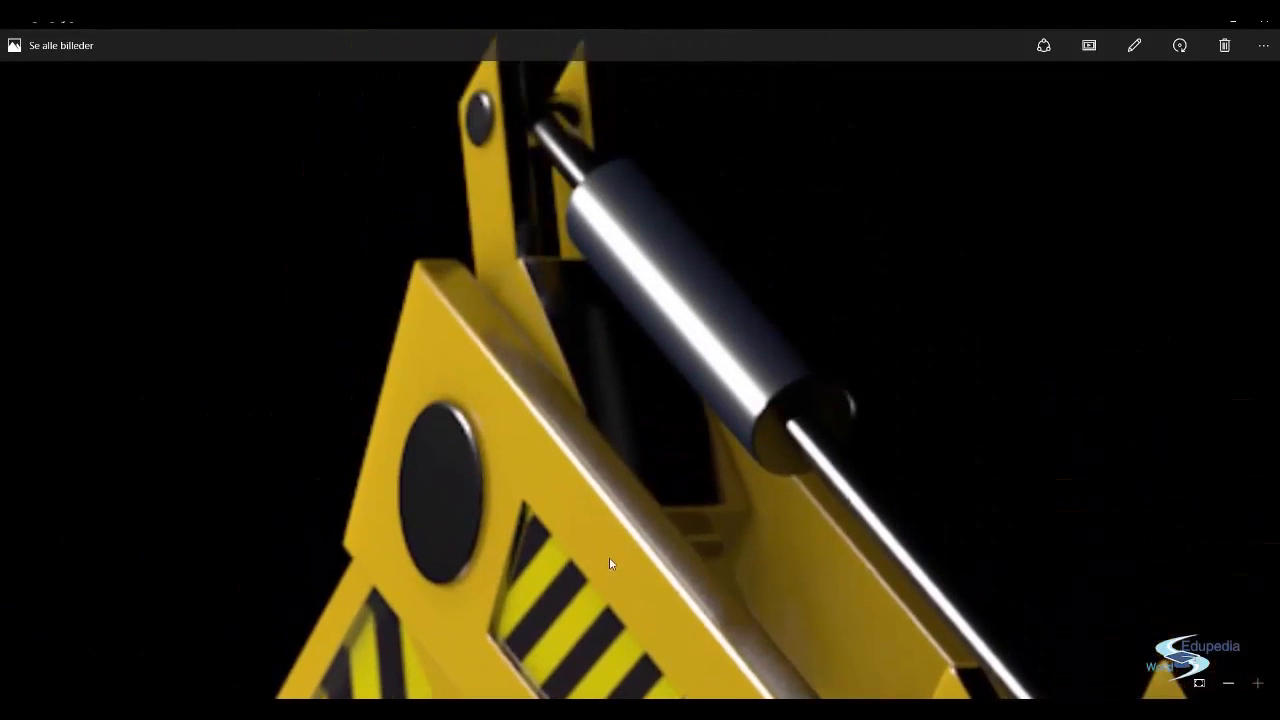
{"action": "scroll", "coordinate": [502, 374], "scroll_direction": "down", "scroll_amount": 5}
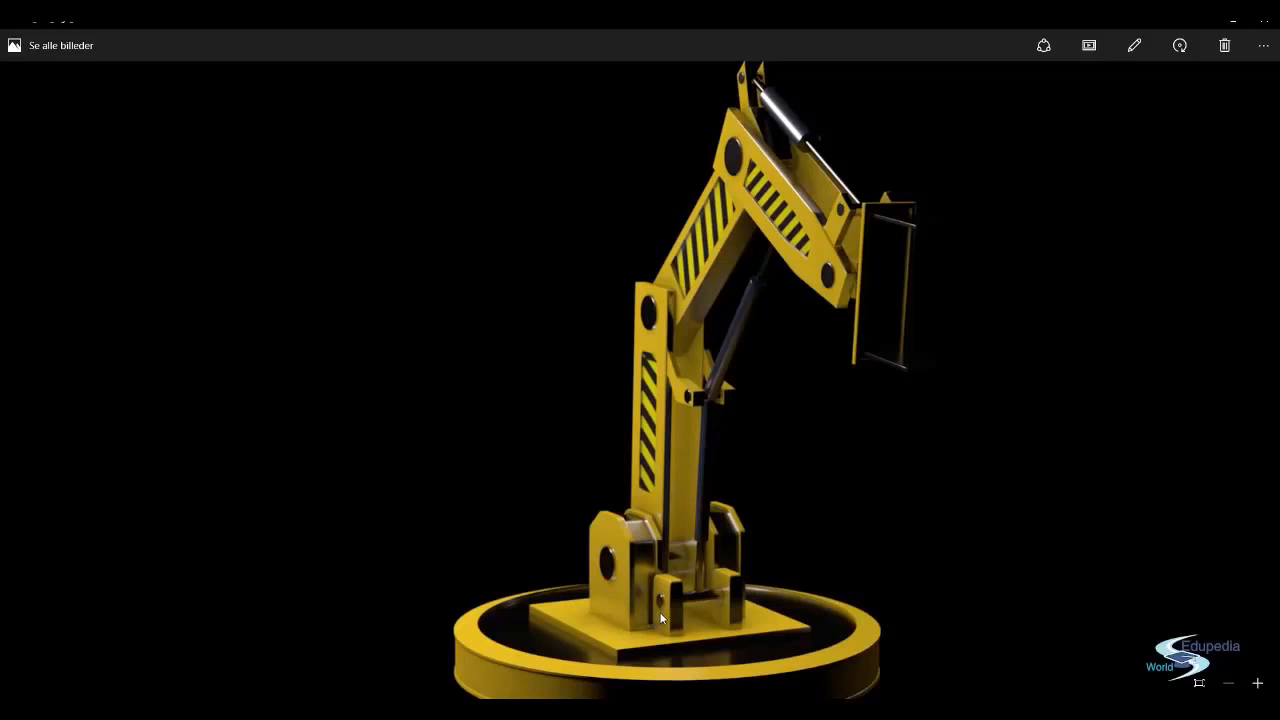
{"action": "scroll", "coordinate": [658, 606], "scroll_direction": "up", "scroll_amount": 5}
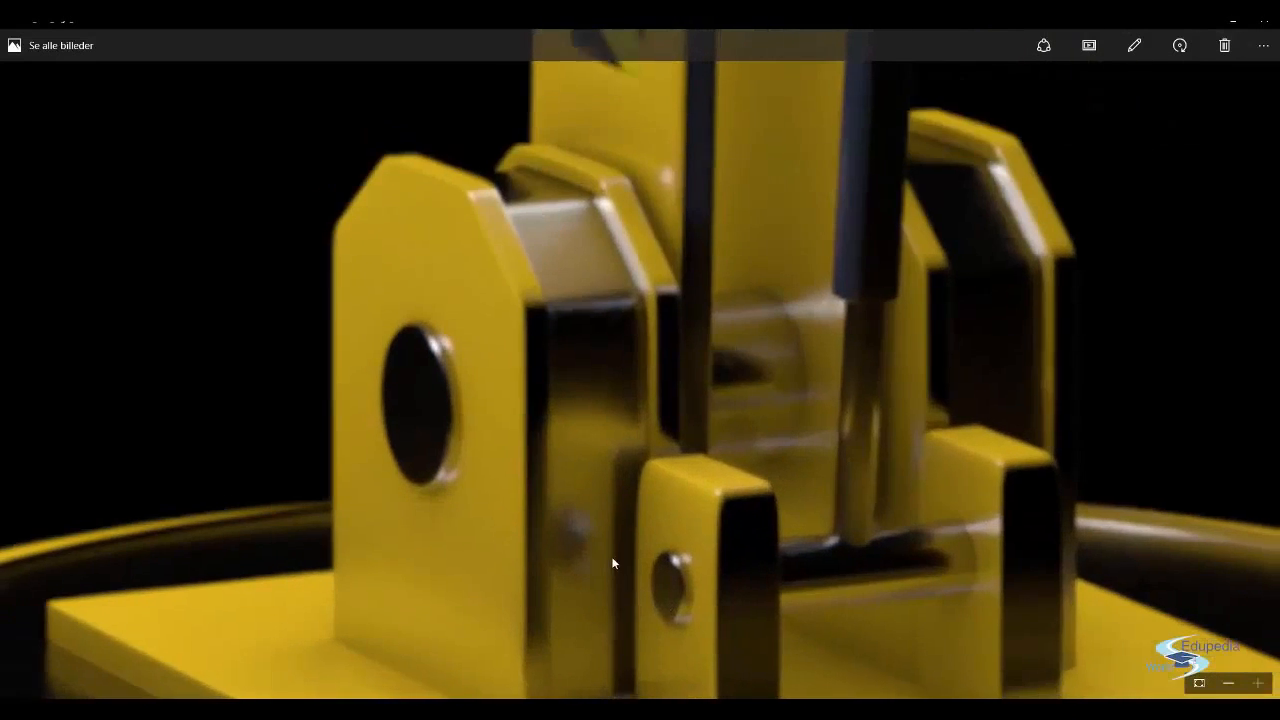